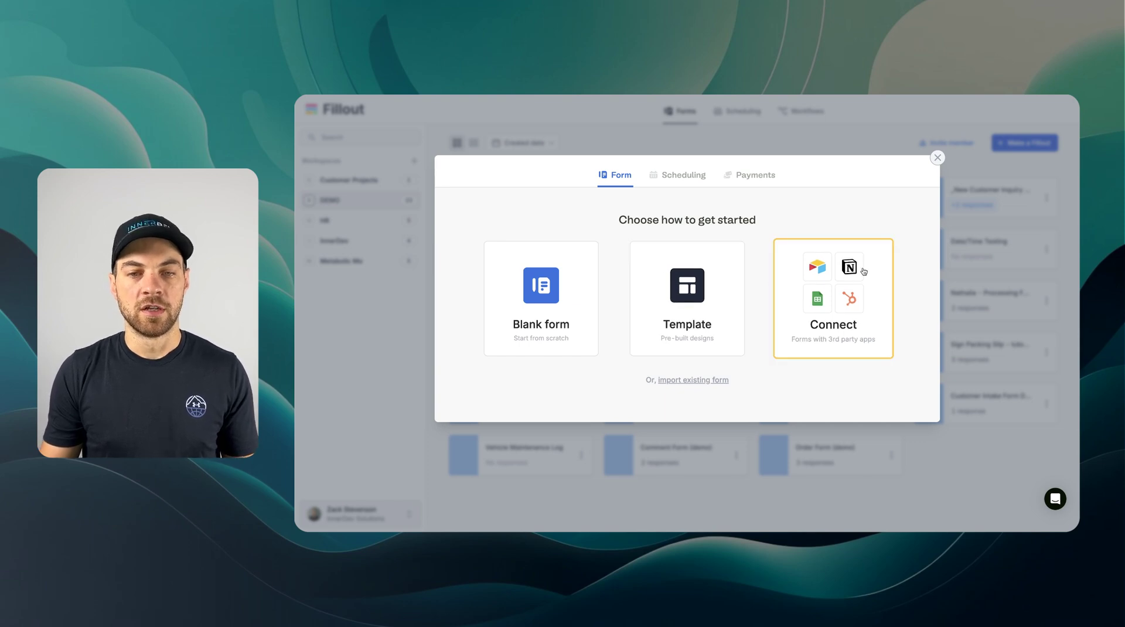
- Browse the Scheduling and Payments templates, then start a Blank form
click(679, 181)
click(743, 181)
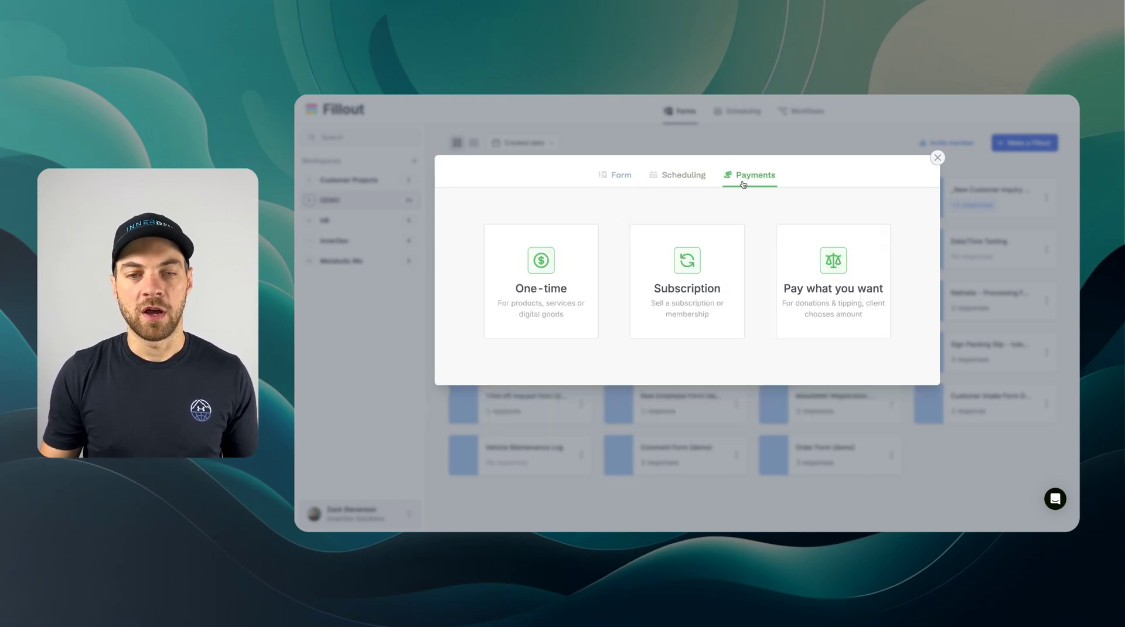
click(614, 176)
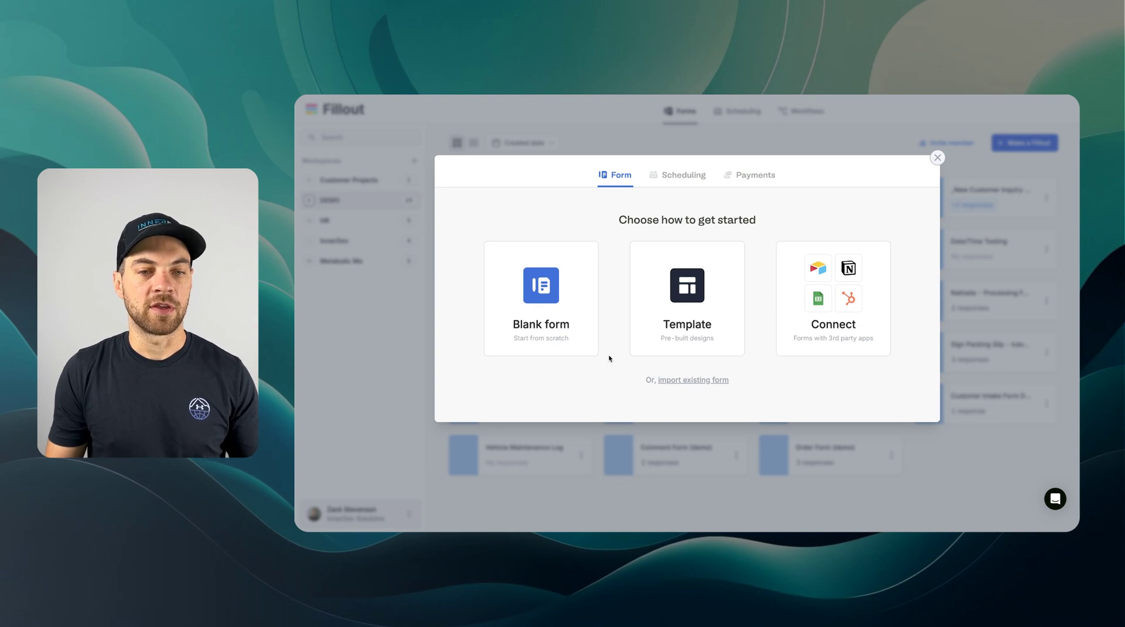
click(559, 318)
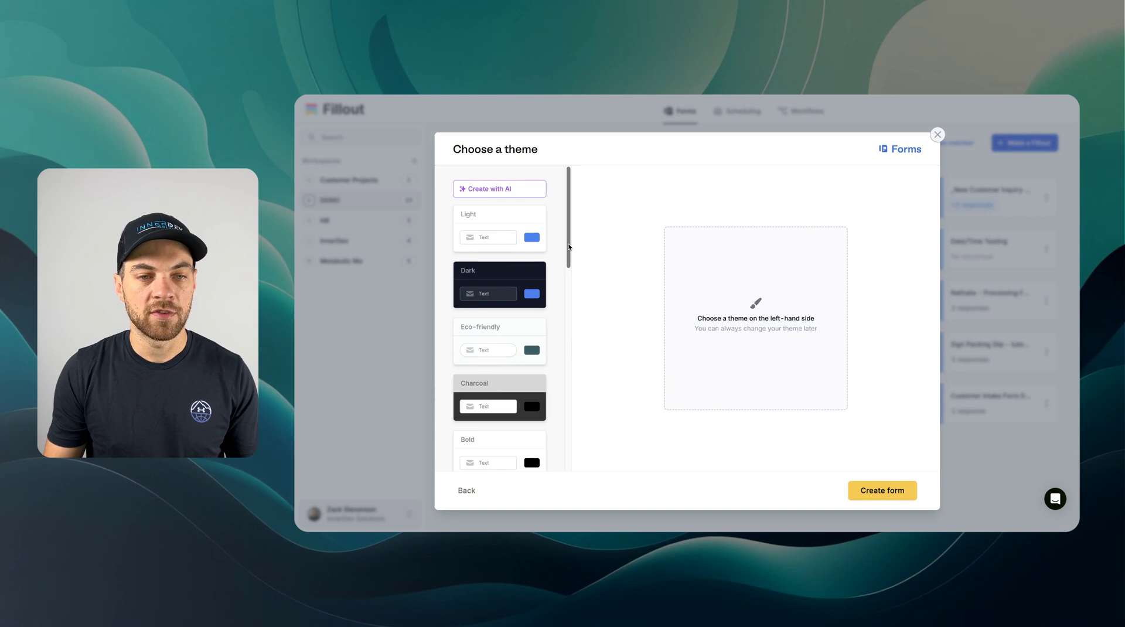
- Create the form with the Charcoal theme
scroll(543, 246, down, 1)
drag(569, 210, 590, 188)
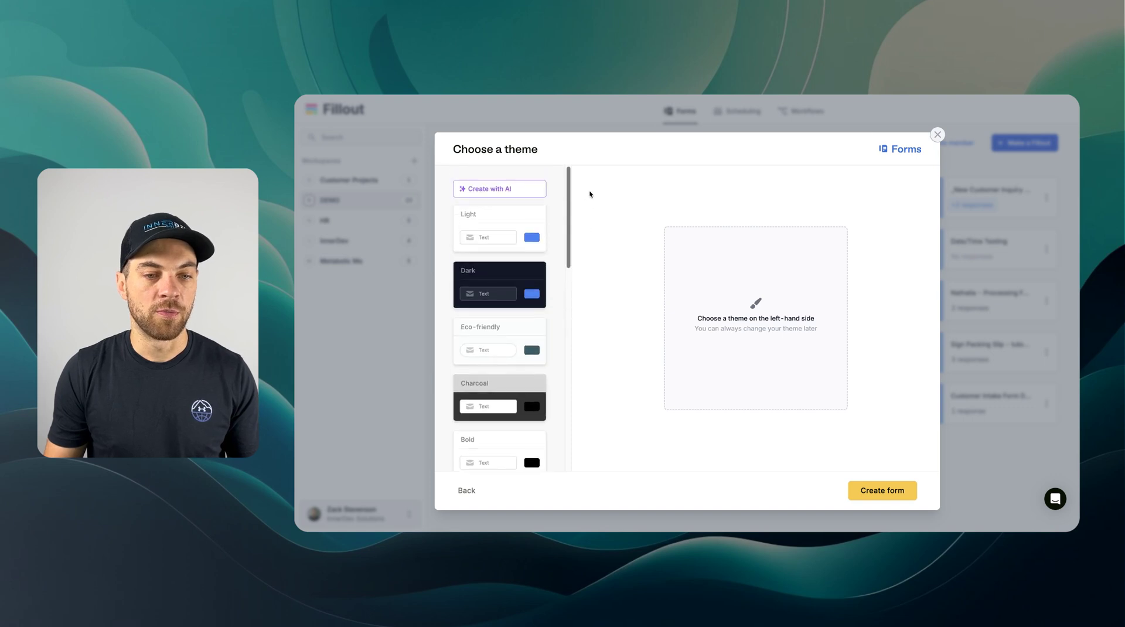
click(504, 394)
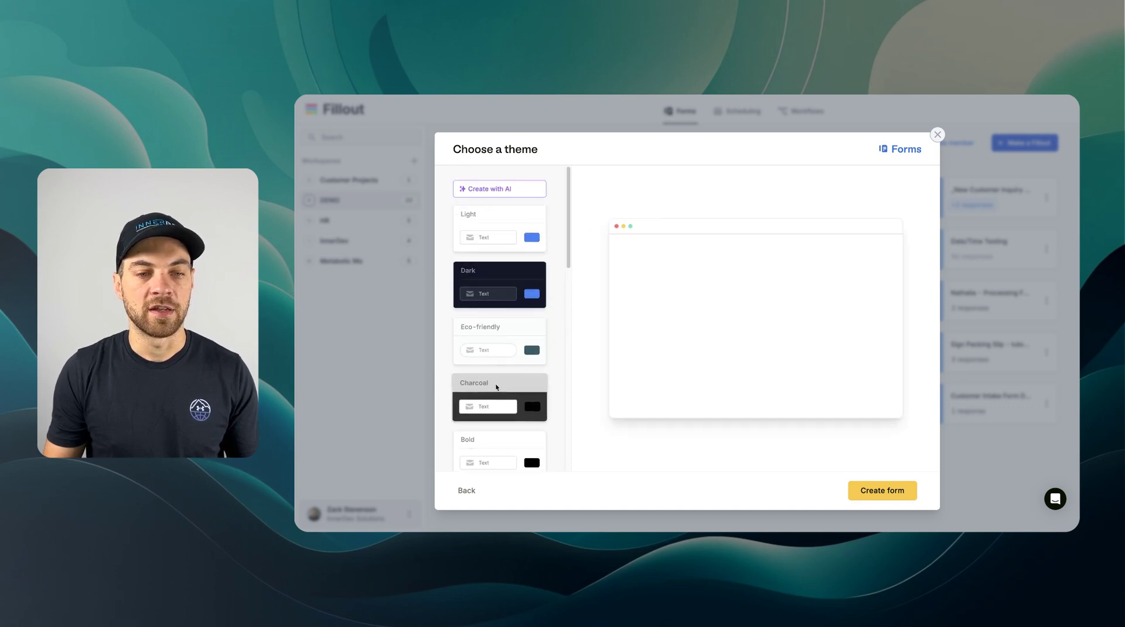
click(882, 491)
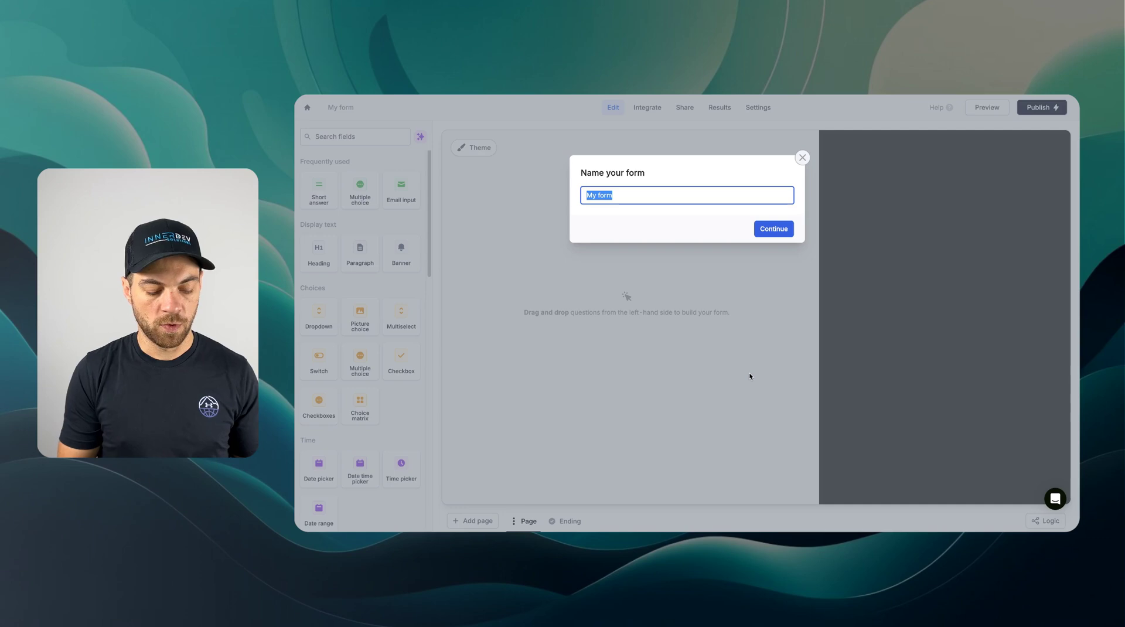
- Name the form 'Collect Payments DEMO' and add a Paragraph block
text(Collect Payment)
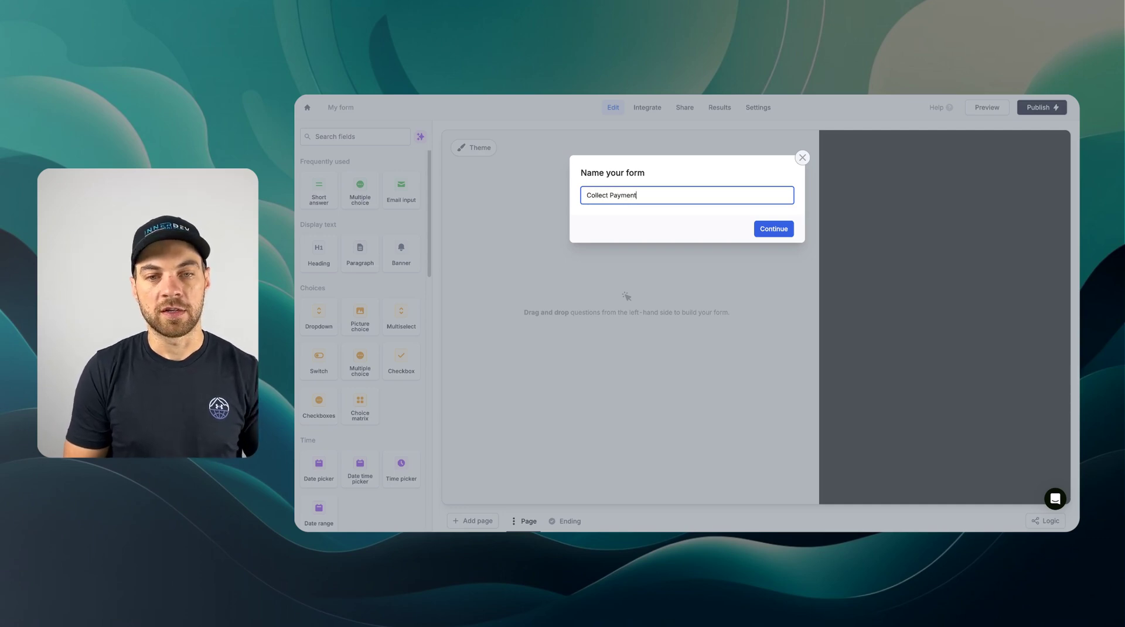
text(s DEMO)
click(776, 228)
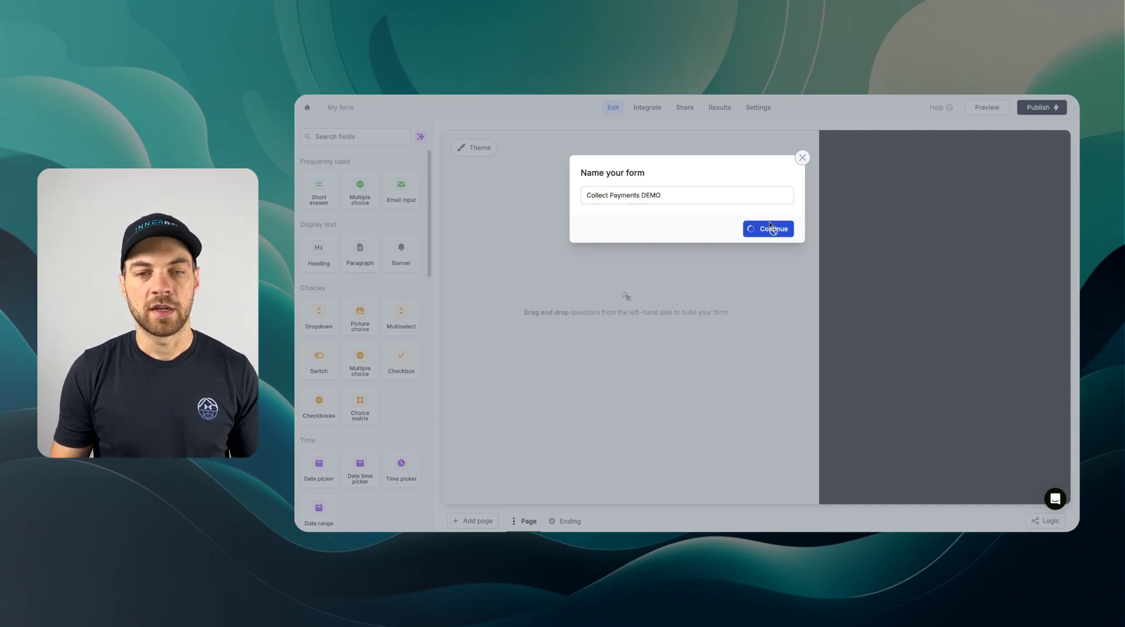
click(359, 253)
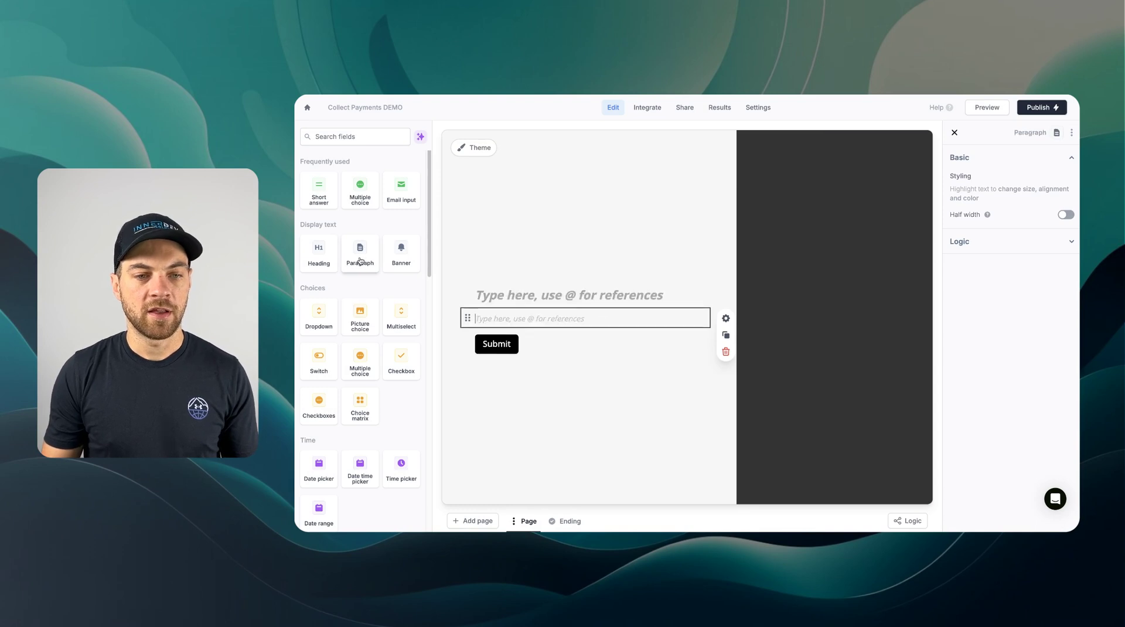
- Add a Dropdown question below the paragraph
scroll(374, 270, down, 3)
scroll(361, 281, up, 3)
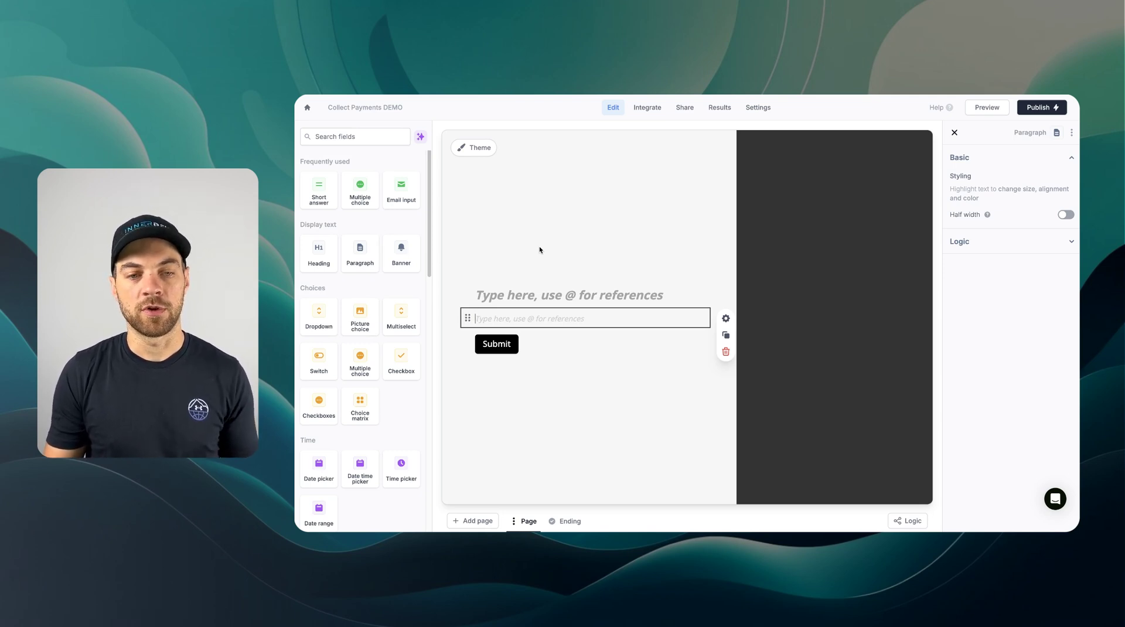
scroll(322, 301, down, 1)
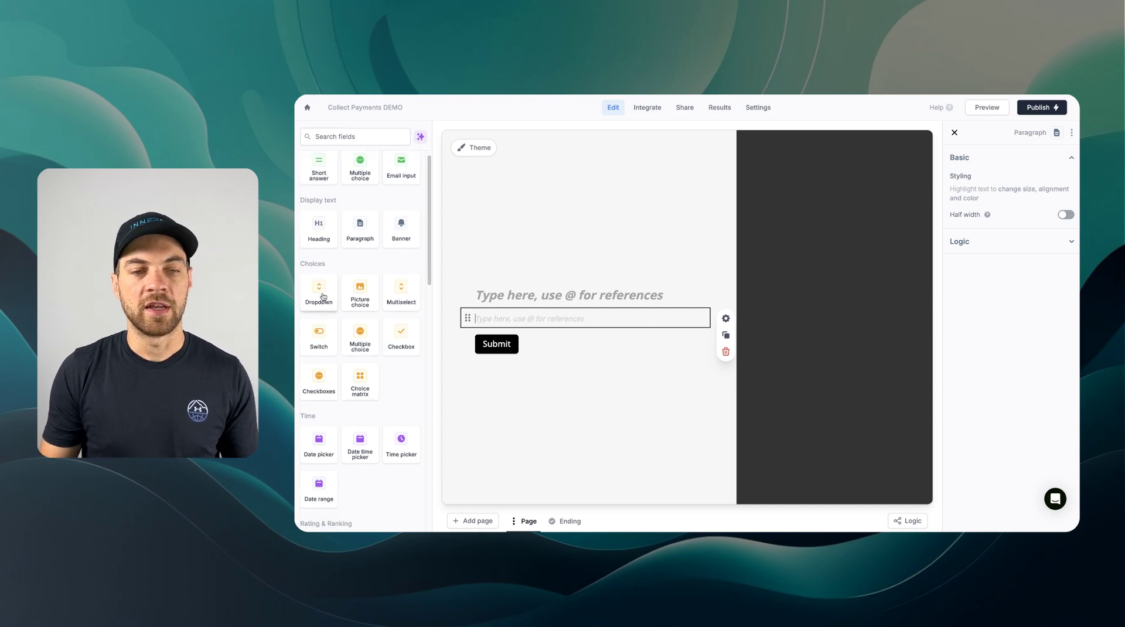
click(321, 292)
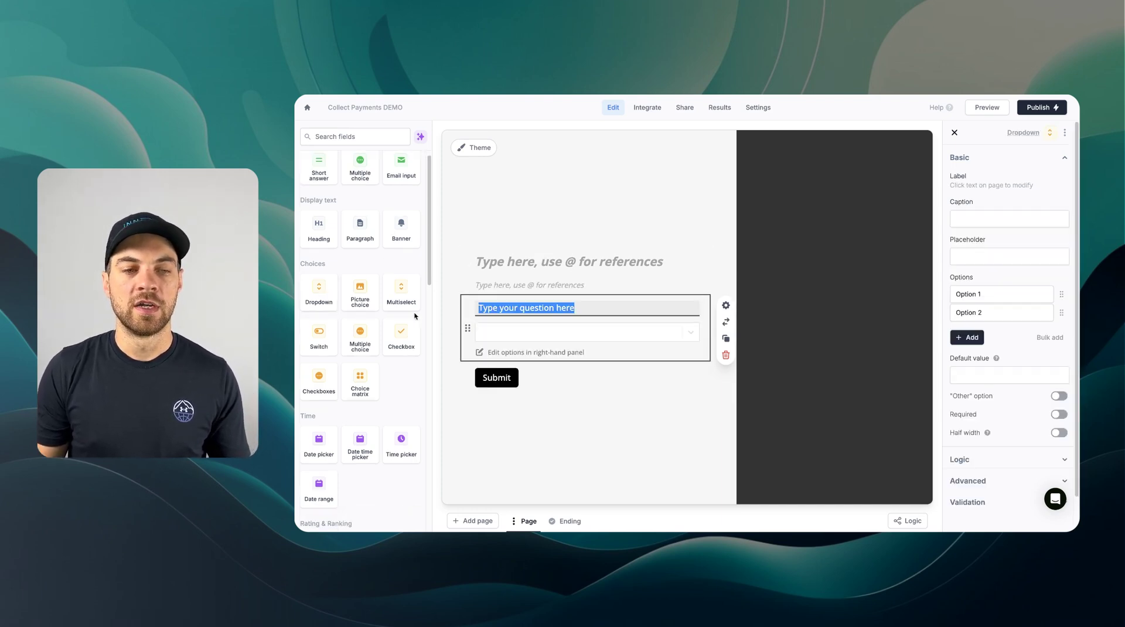
- Paste 'Training Sessions' as the heading and the prices list ($200, $900, $1600) into the paragraph
click(533, 258)
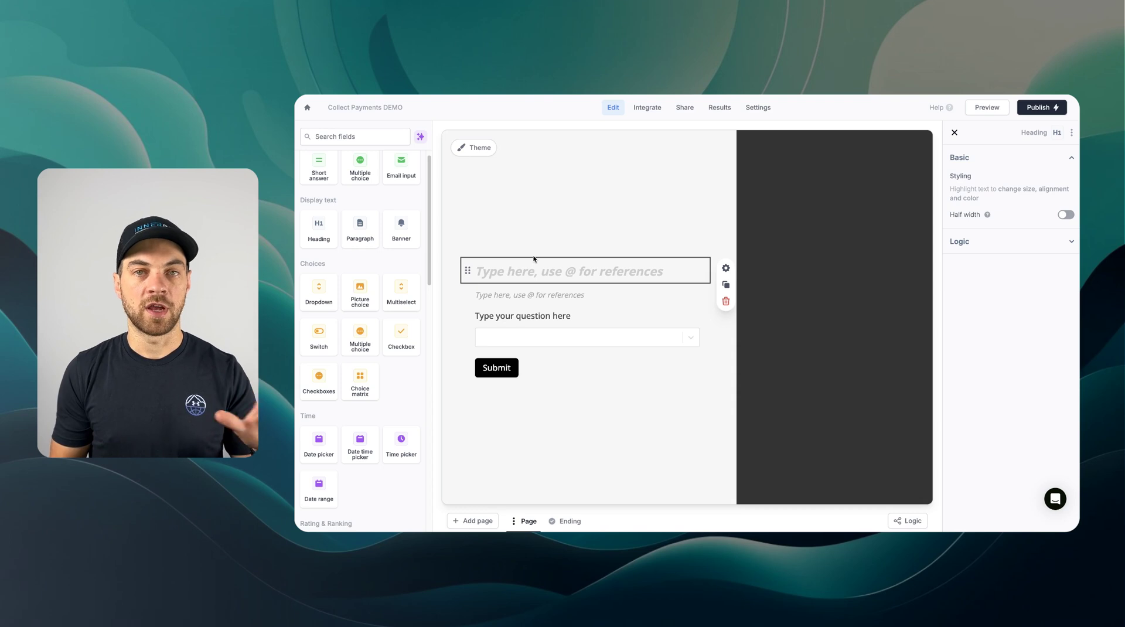
text(Training Sessions)
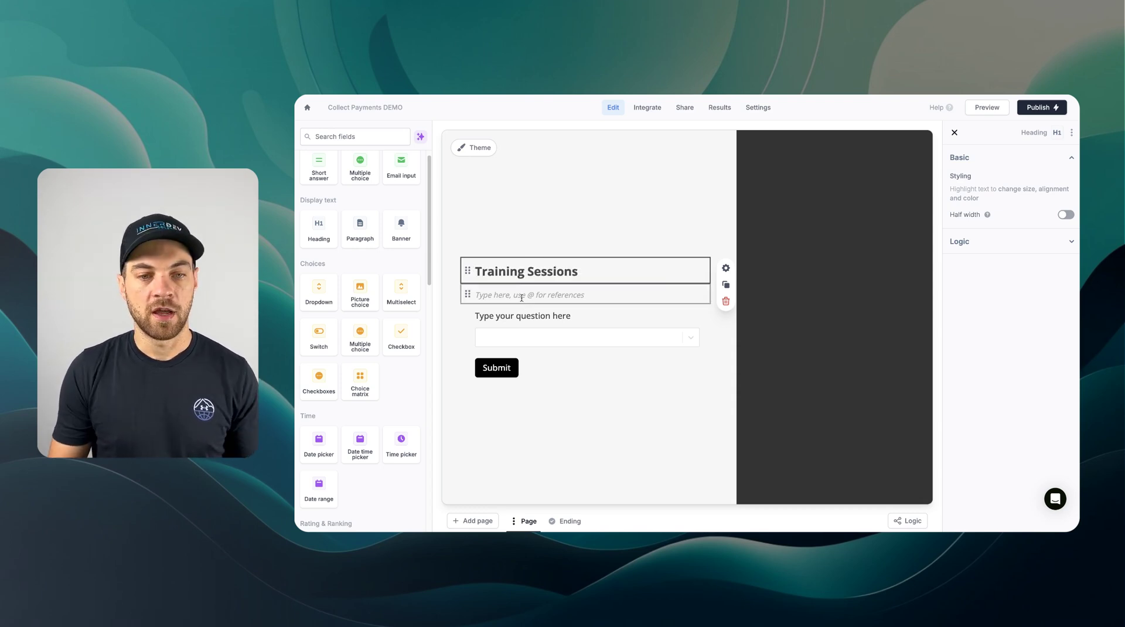
click(521, 294)
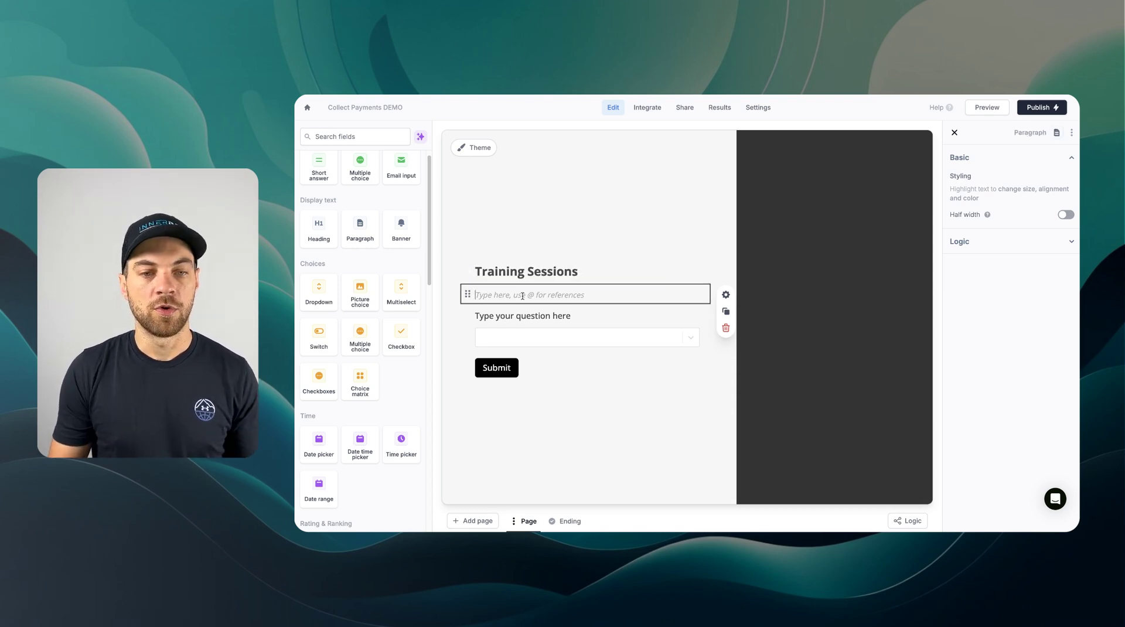
text(Prices 1. Individual Sessions - $200 per session 2. Package of 5 Sessions - $900 ($180 per session) 3. Package of 10 Sessions - $1600 ($160 per session))
click(576, 281)
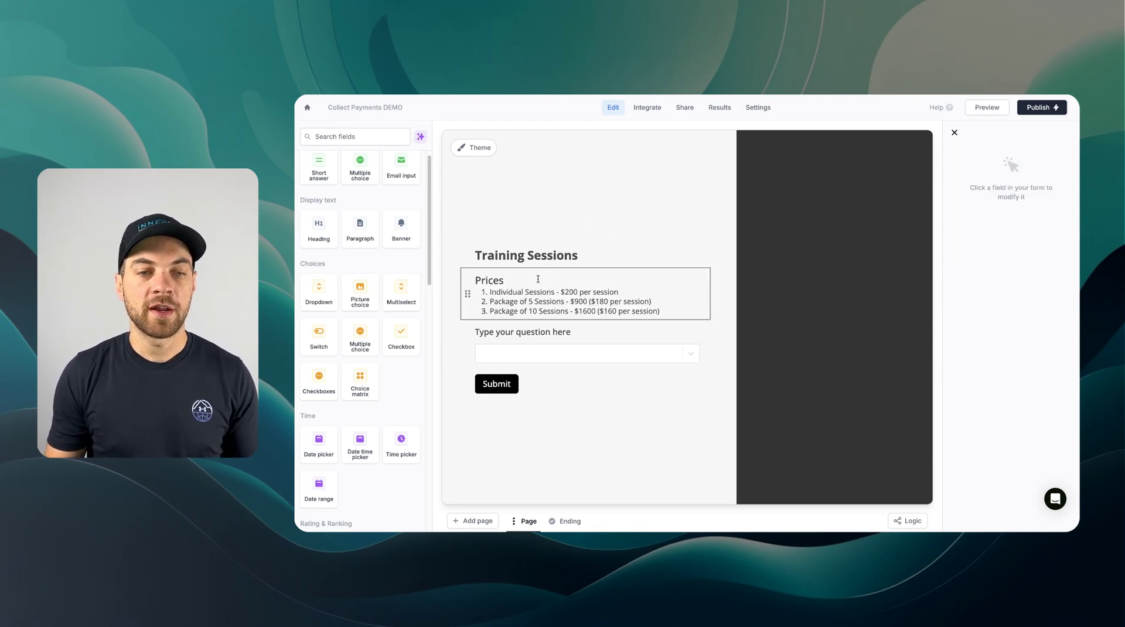
double_click(491, 279)
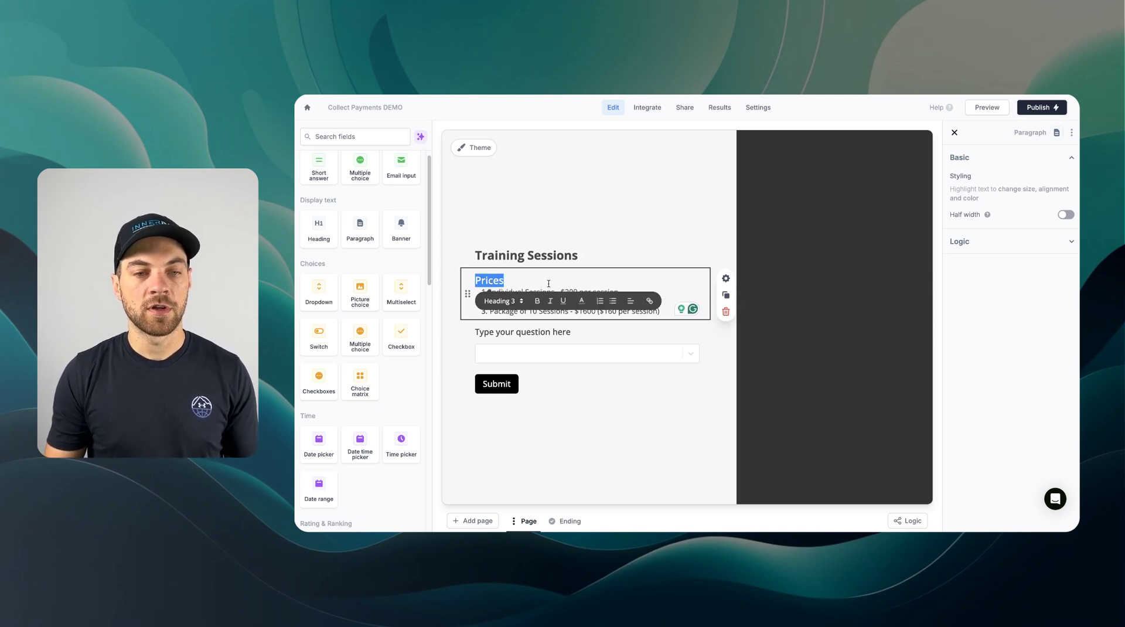
click(501, 301)
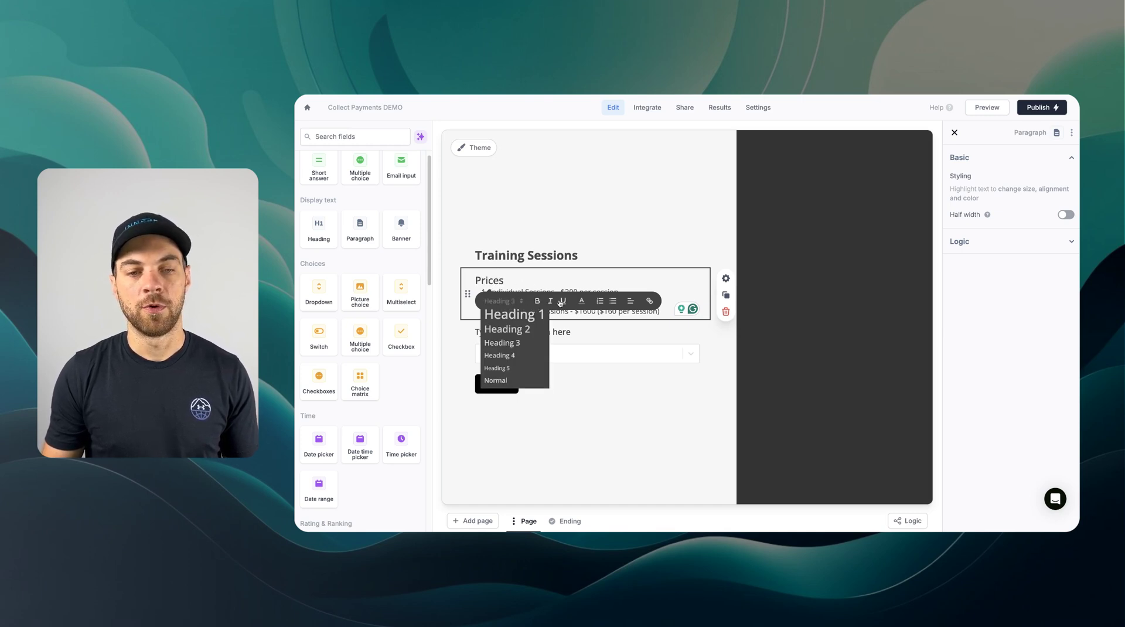
click(584, 277)
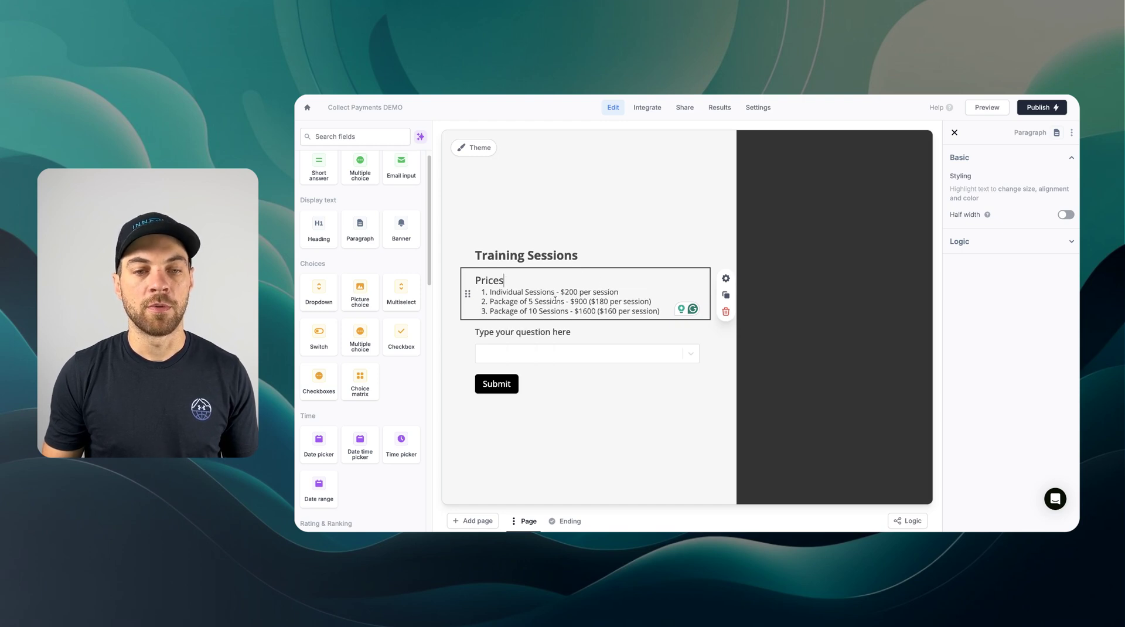
double_click(490, 280)
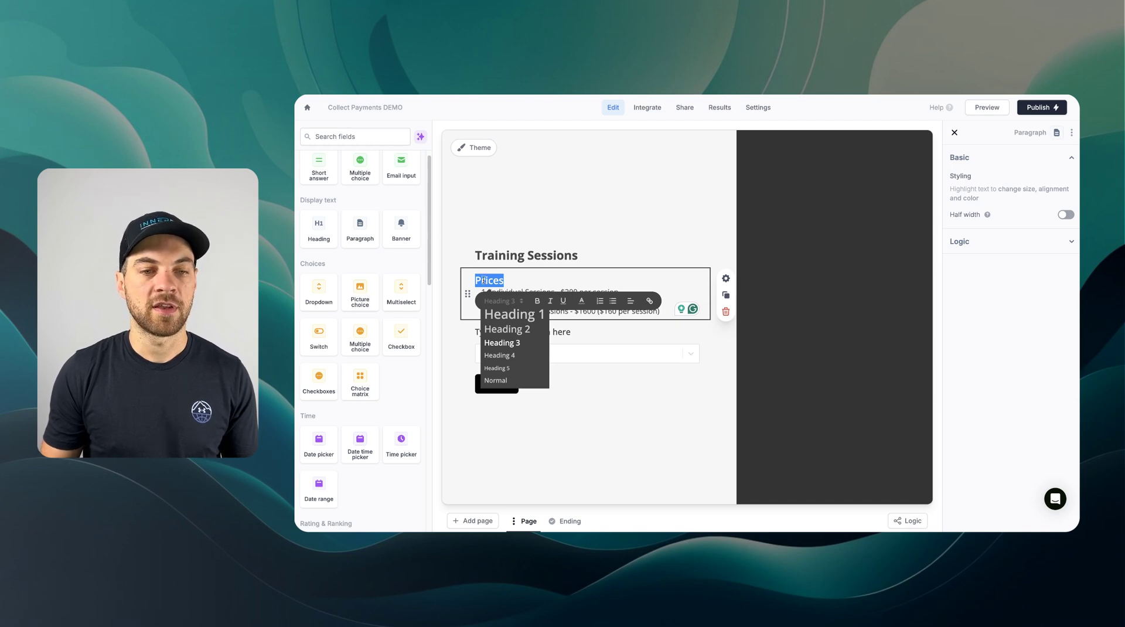
click(529, 284)
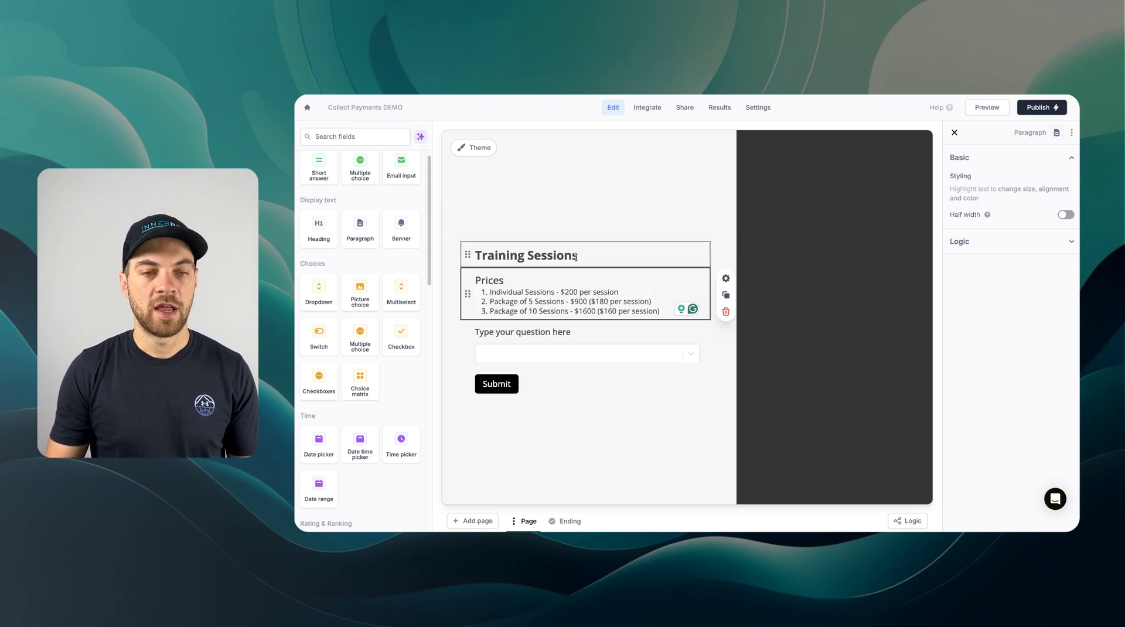
- Add a Divider block below the question field
click(536, 228)
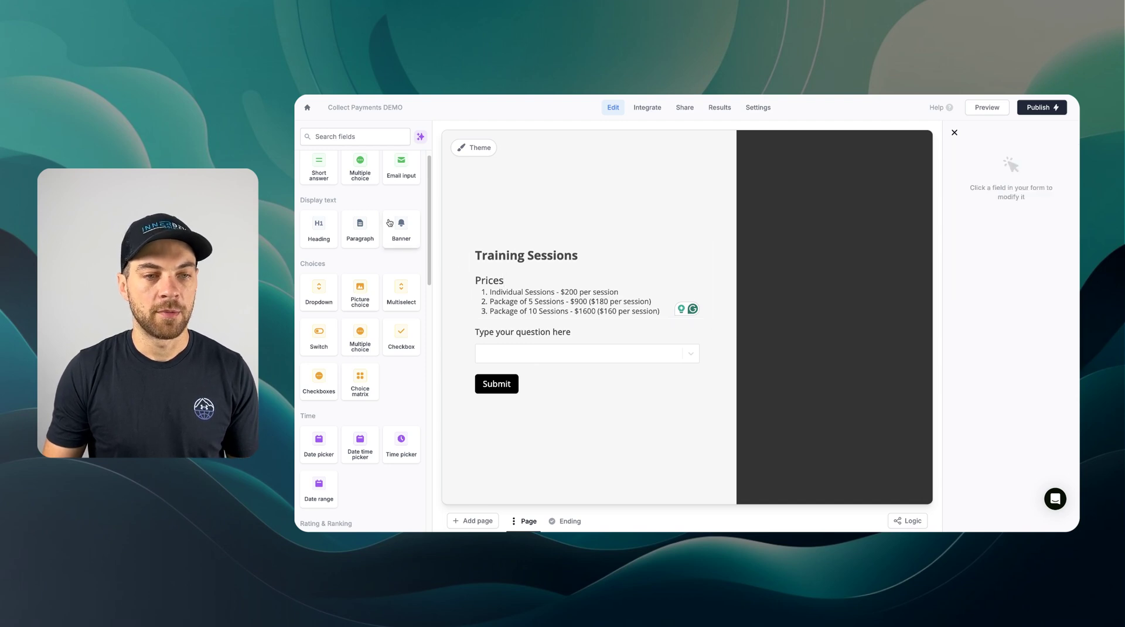
click(360, 138)
text(div)
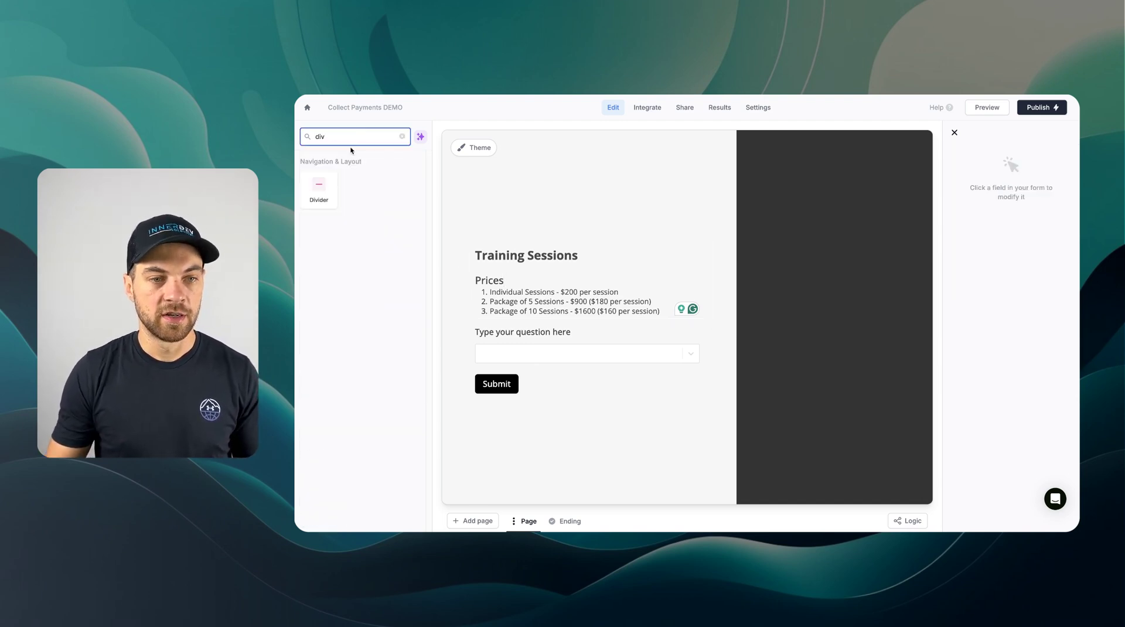
drag(319, 187, 500, 344)
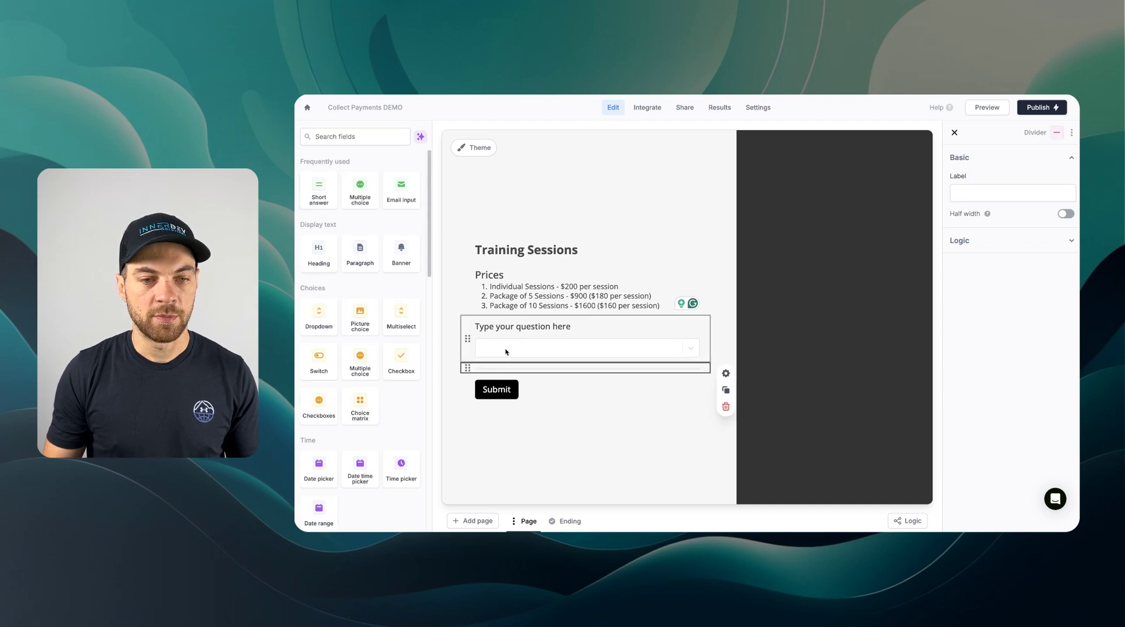
- Relabel the dropdown 'What package do you want to purchase?' and open its field settings
click(532, 351)
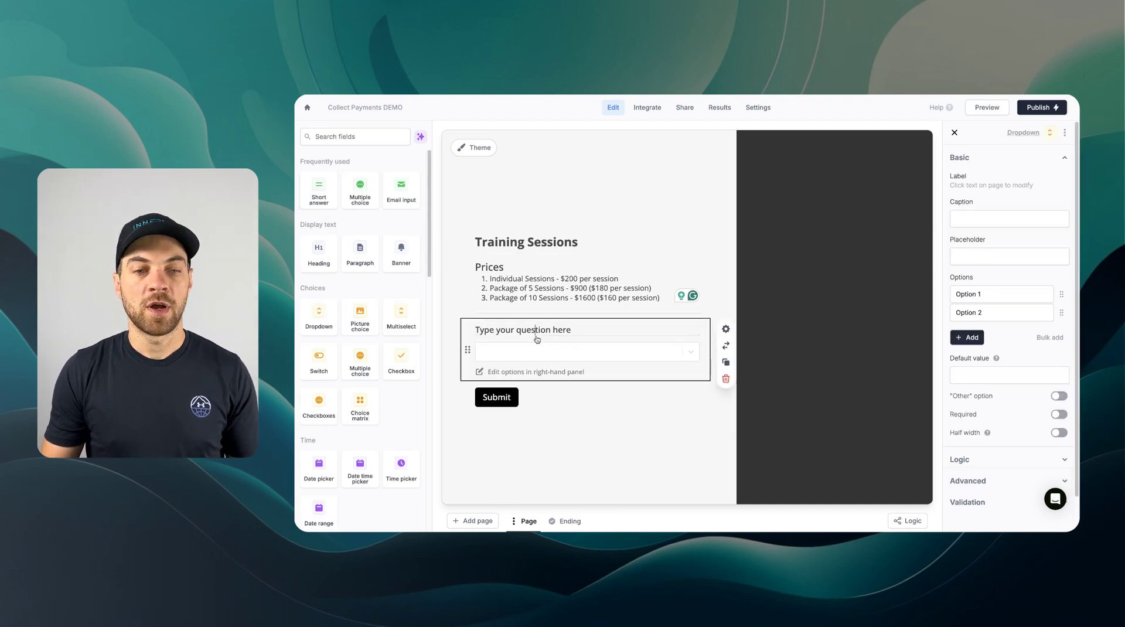
triple_click(582, 327)
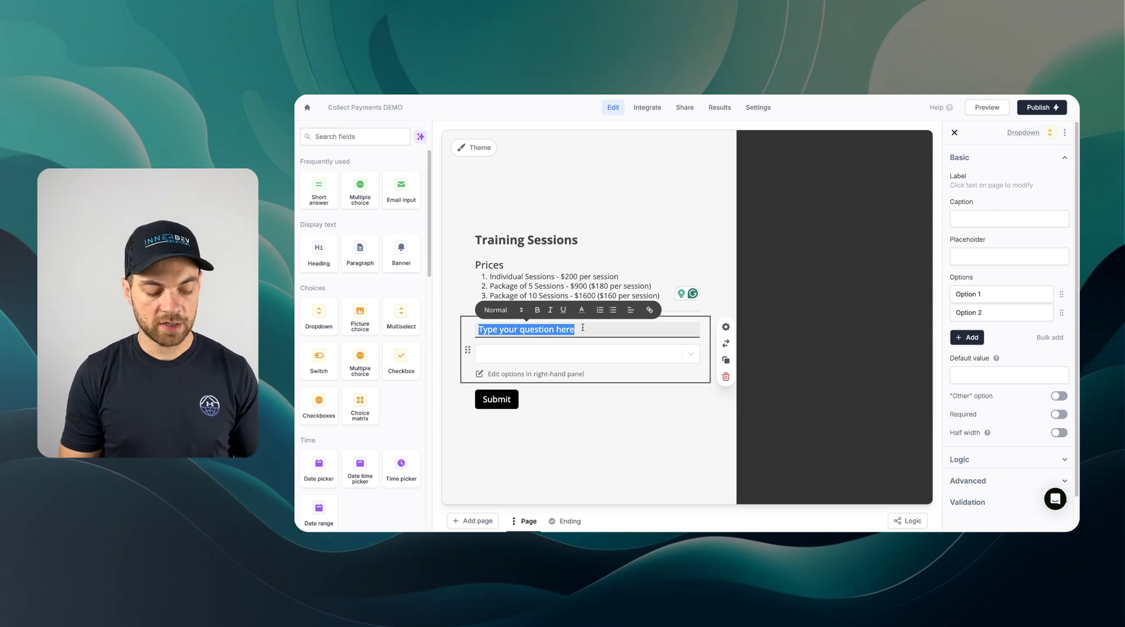
text(What package do )
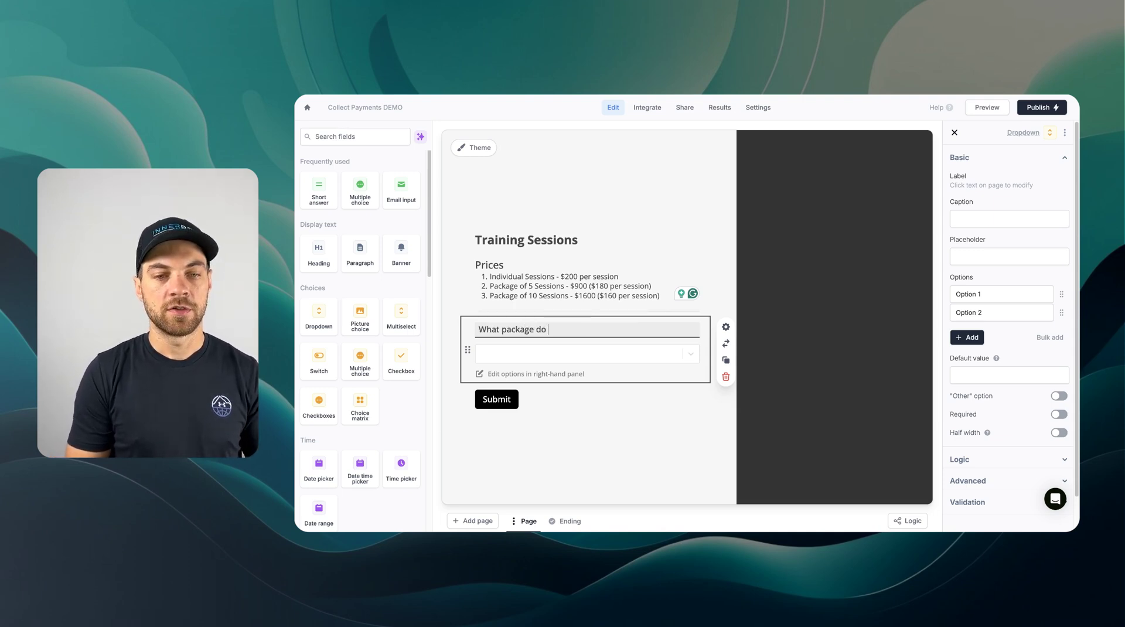
text(you want to purchase?)
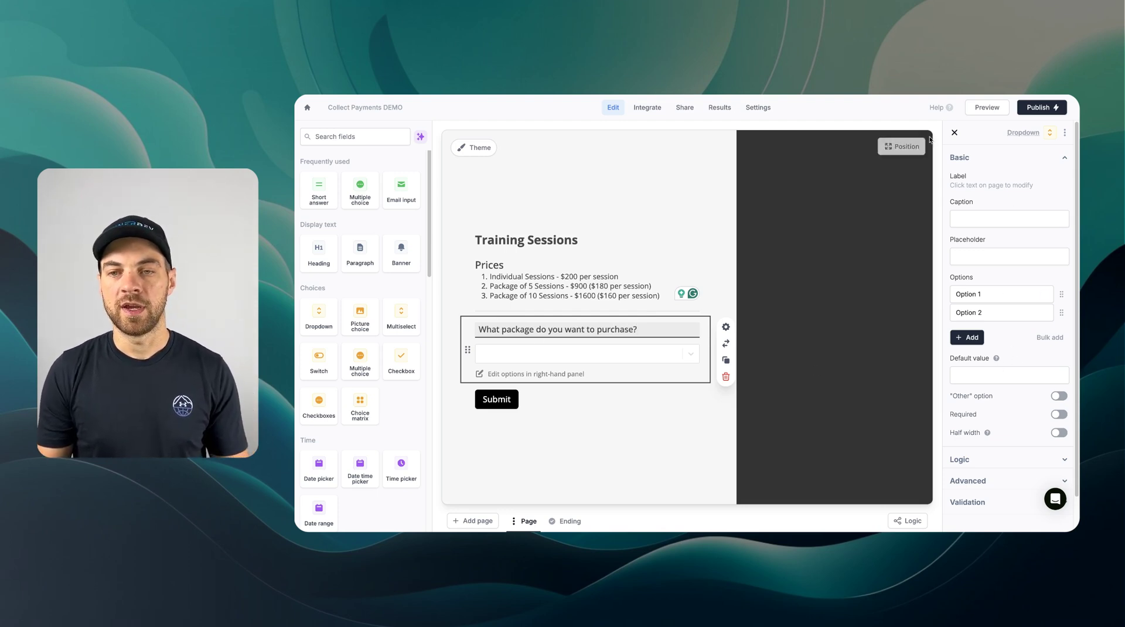
click(954, 132)
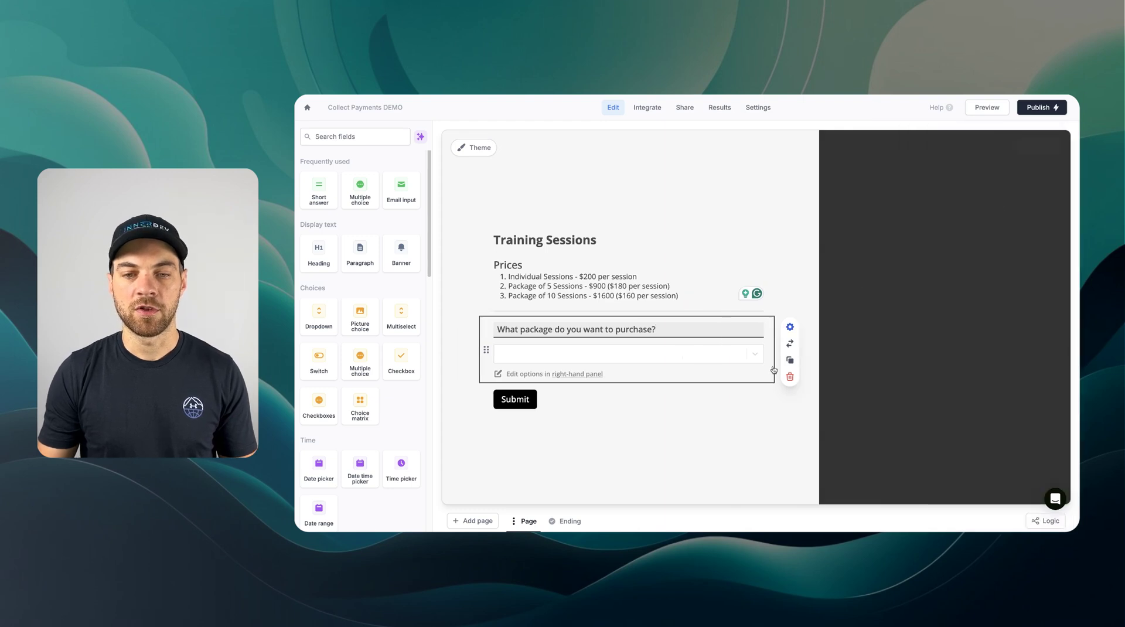
click(790, 327)
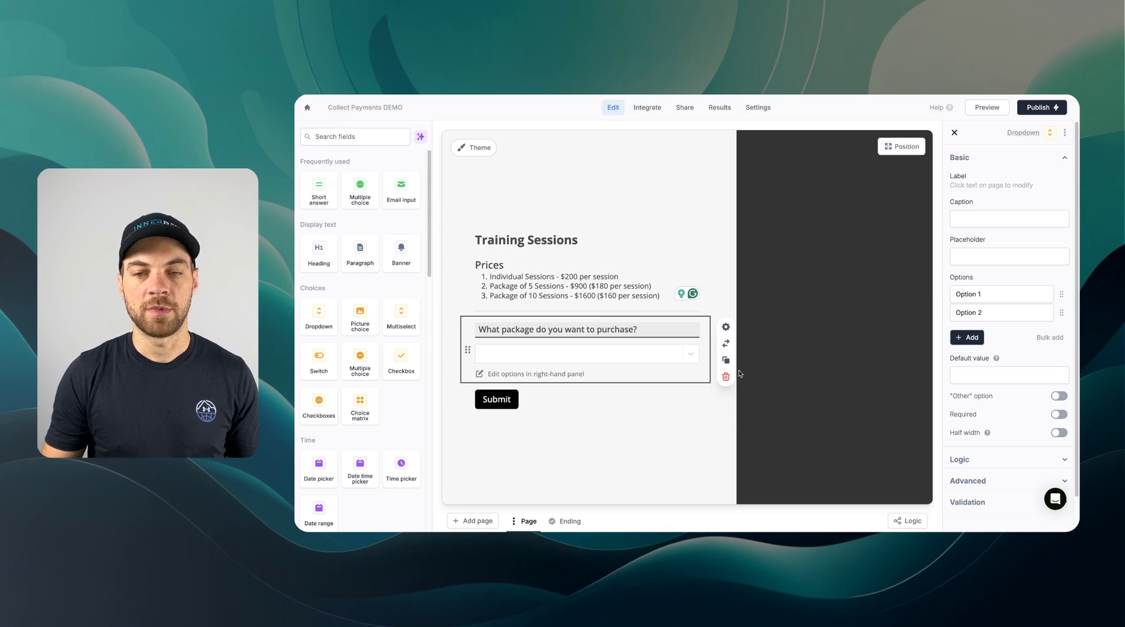
- Replace the placeholder options with Individual Sessions and Package of 5, and add Package of 10
triple_click(1001, 294)
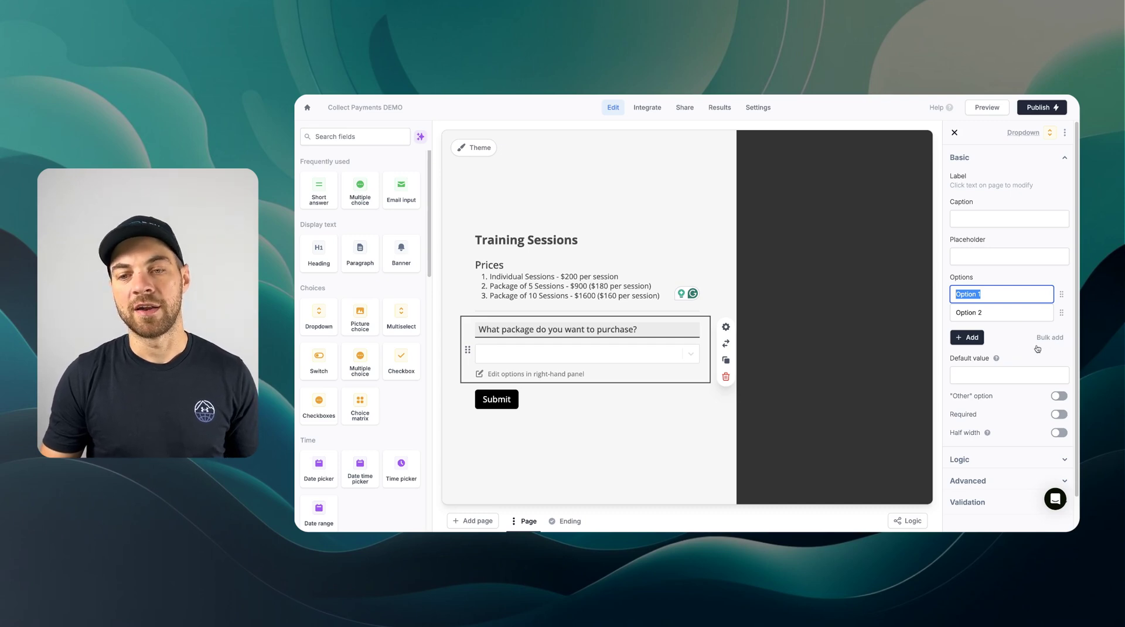
text(Individual Sessions)
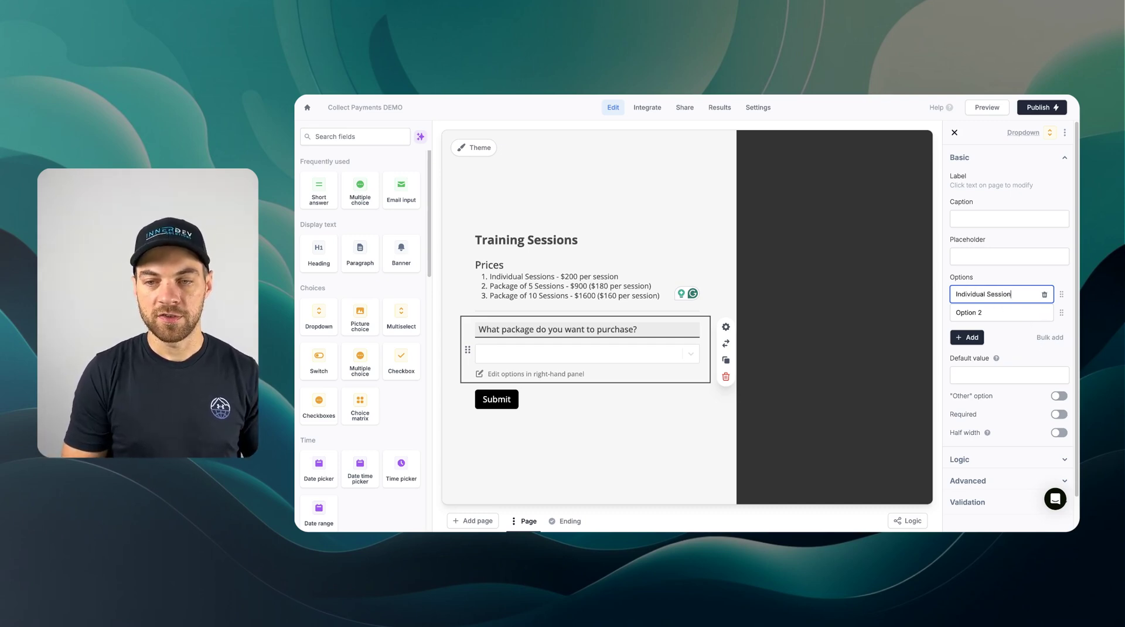
key(Tab)
text(Package of 5)
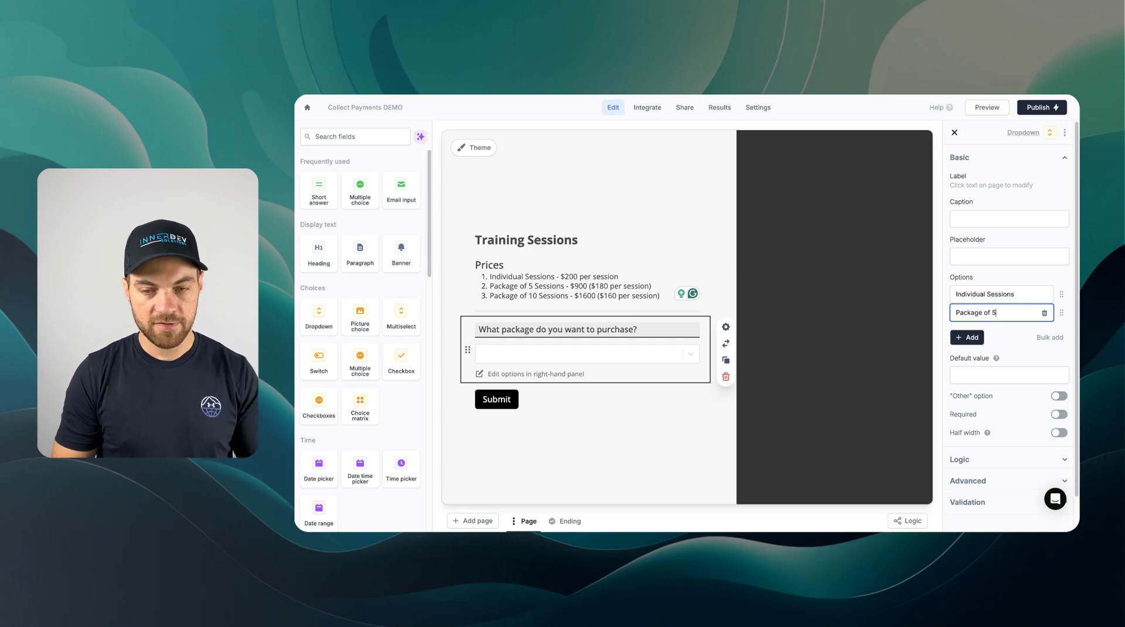
click(967, 337)
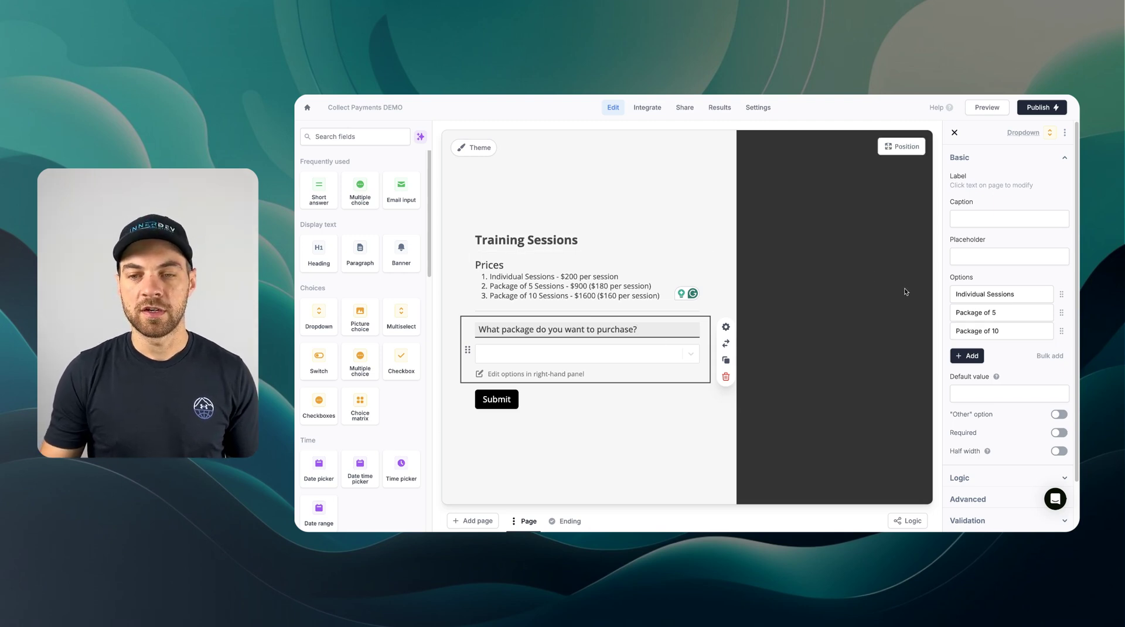
scroll(959, 340, down, 2)
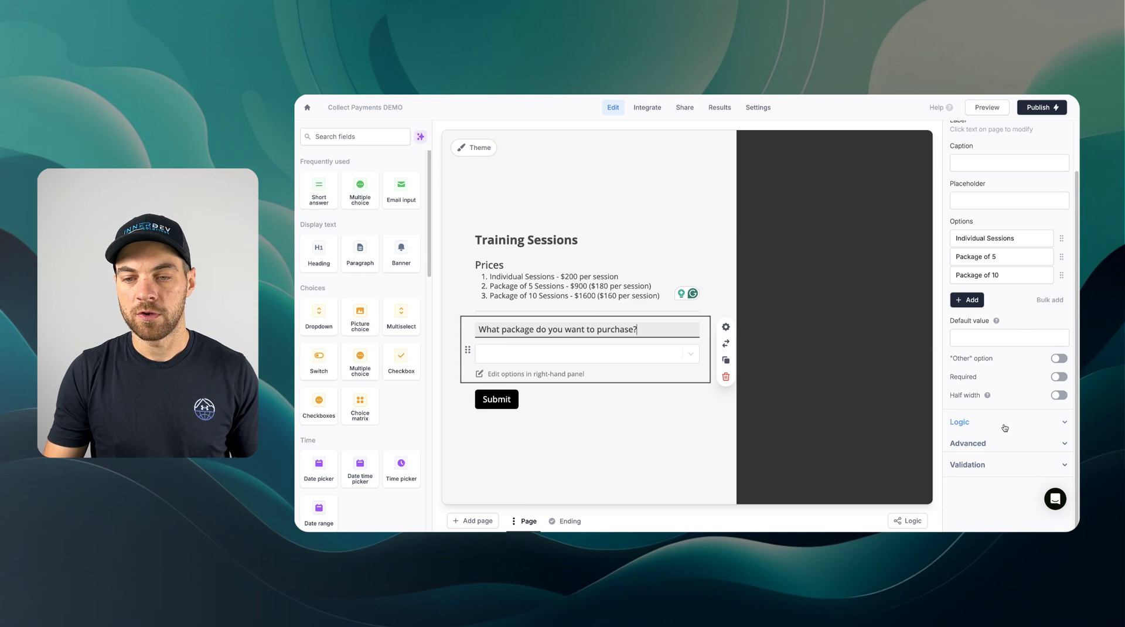
- Turn on custom values for the package dropdown's options
click(1000, 443)
scroll(990, 439, down, 1)
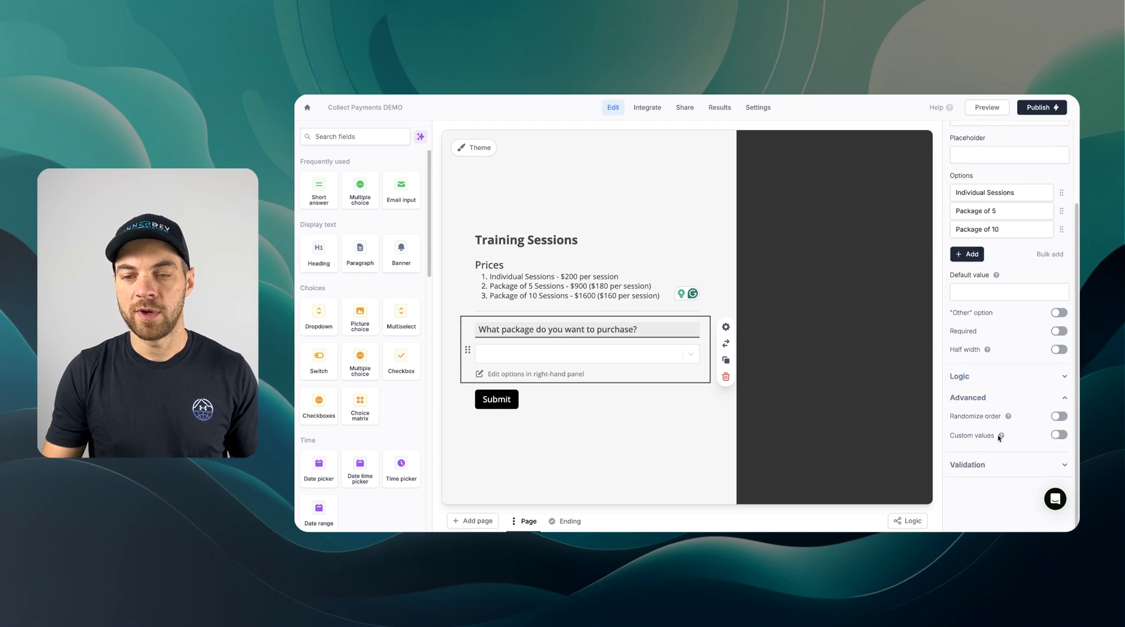
click(1058, 436)
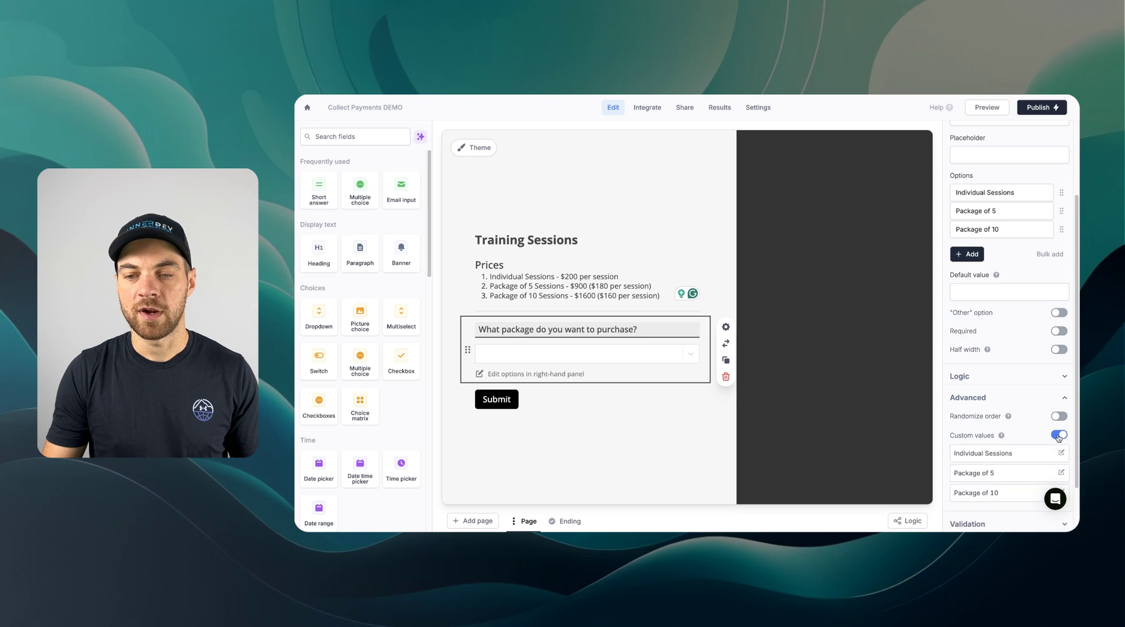
scroll(1051, 440, down, 1)
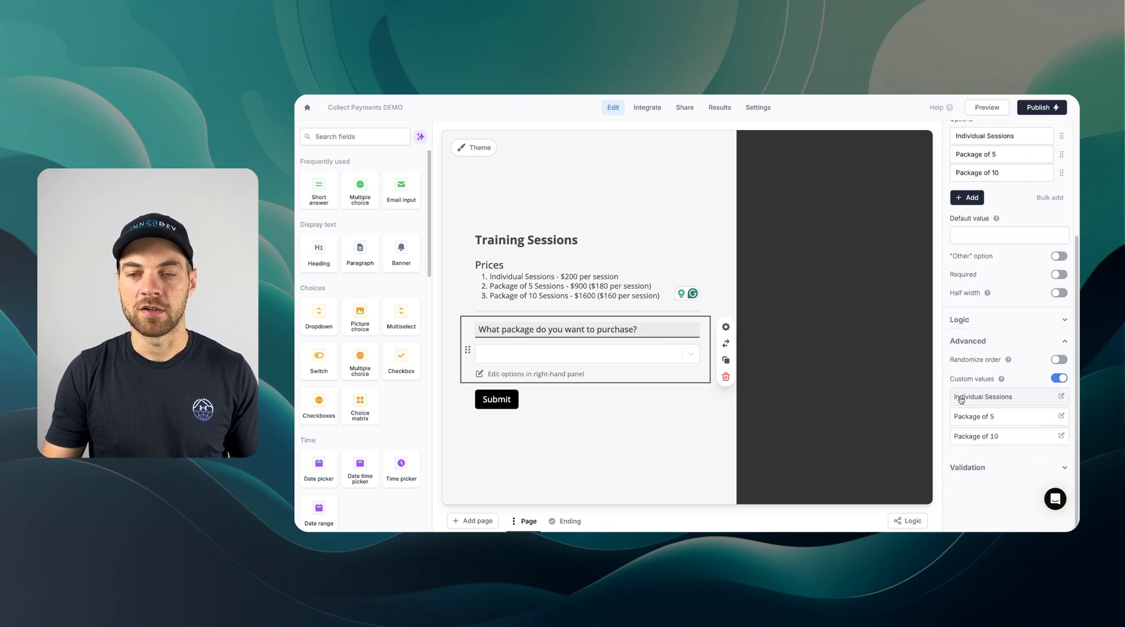
- Map the options to values 200, 900 and 160
click(1062, 398)
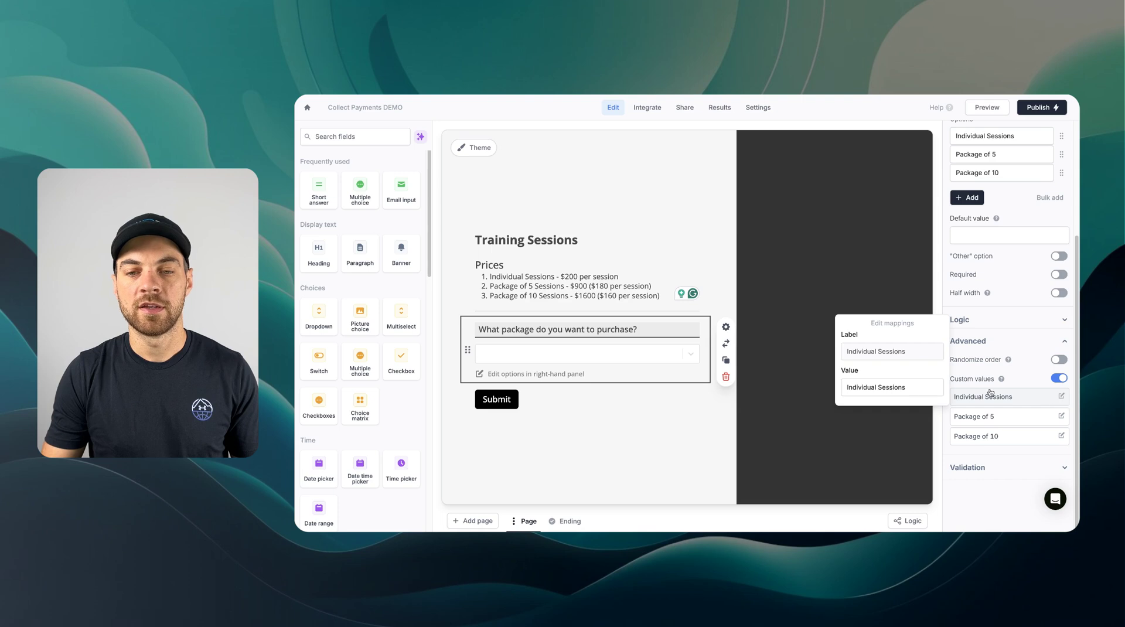
drag(918, 389, 842, 390)
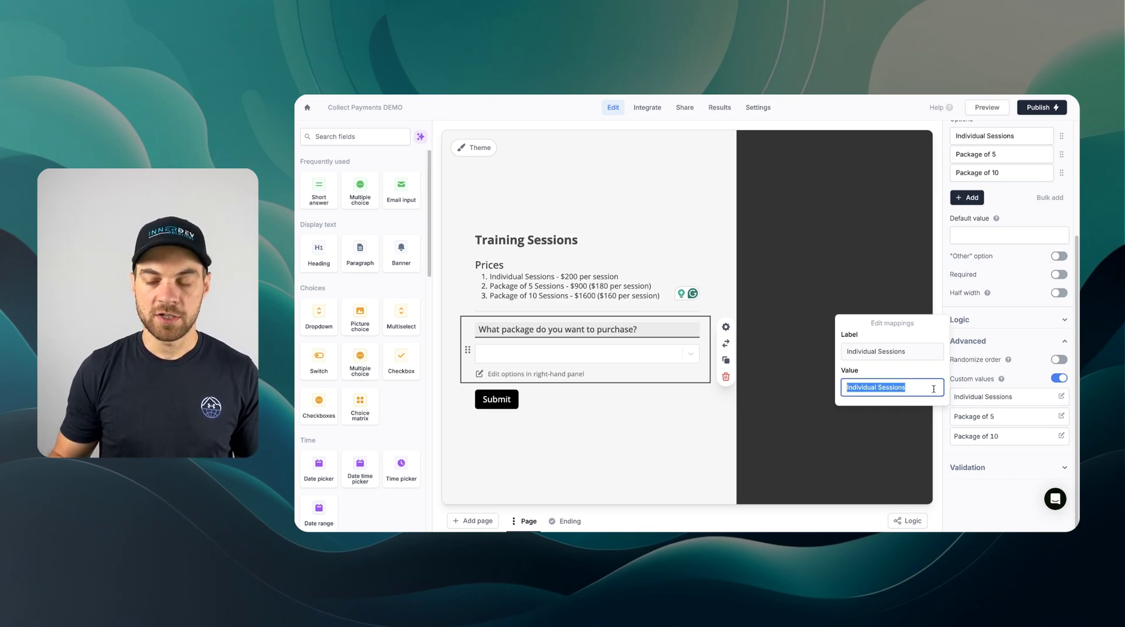
text(200)
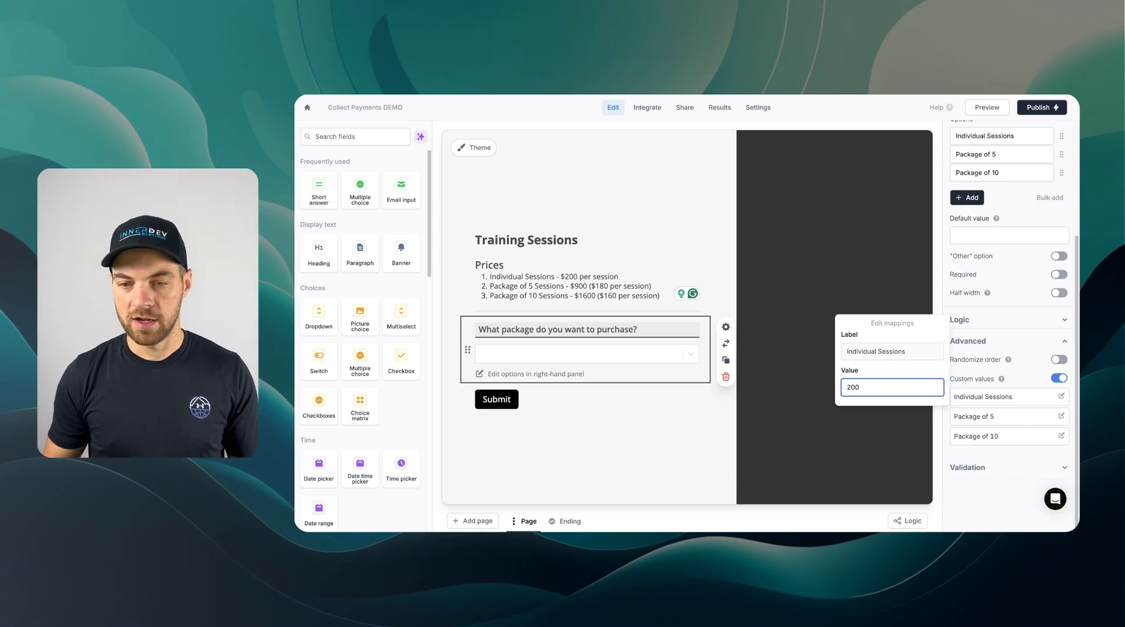
click(1061, 415)
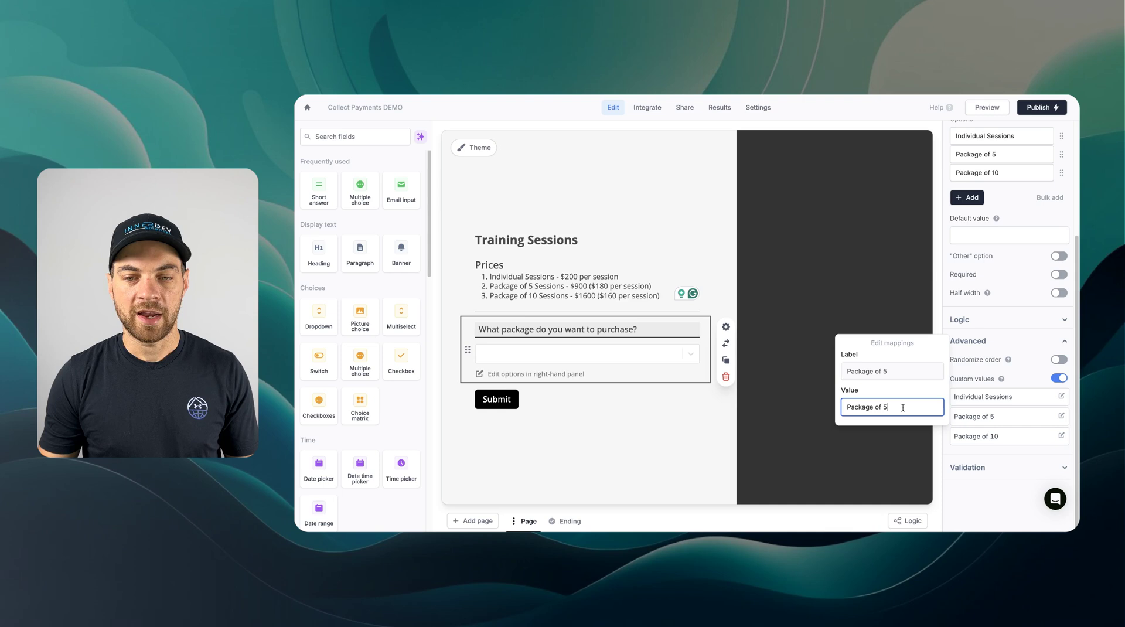
drag(941, 406, 841, 405)
text(900)
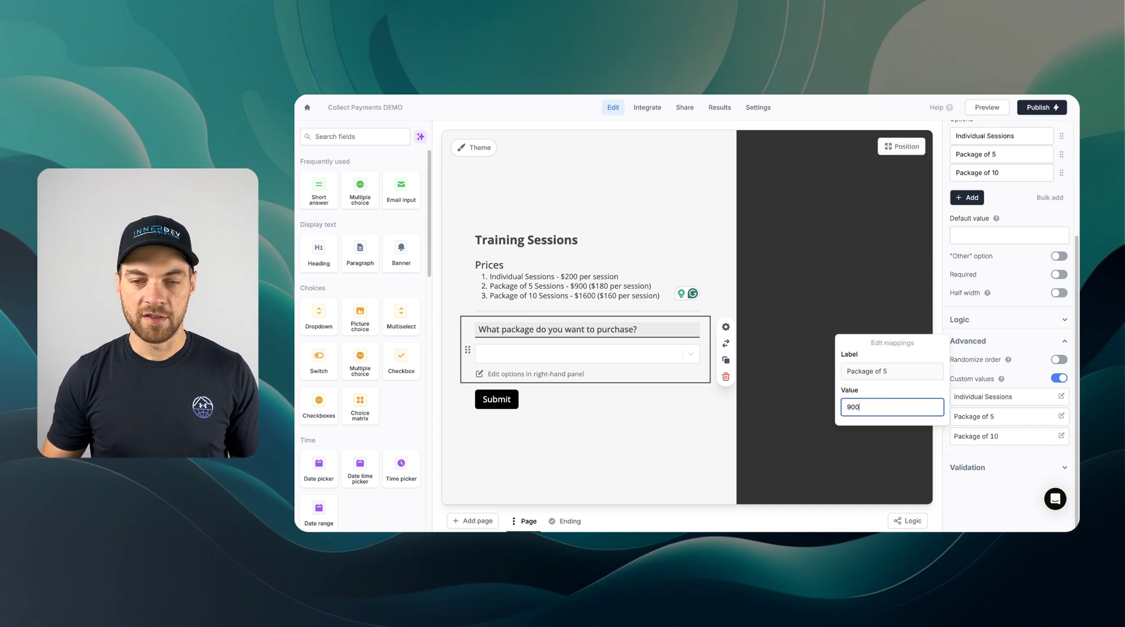
click(1061, 435)
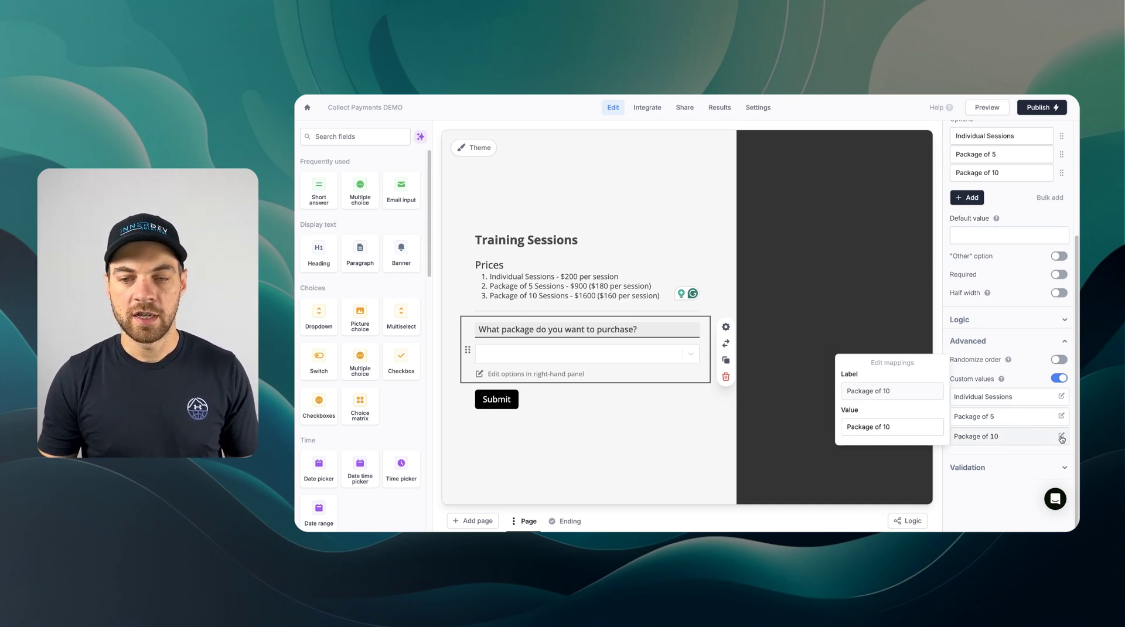
drag(919, 428, 826, 421)
text(1600)
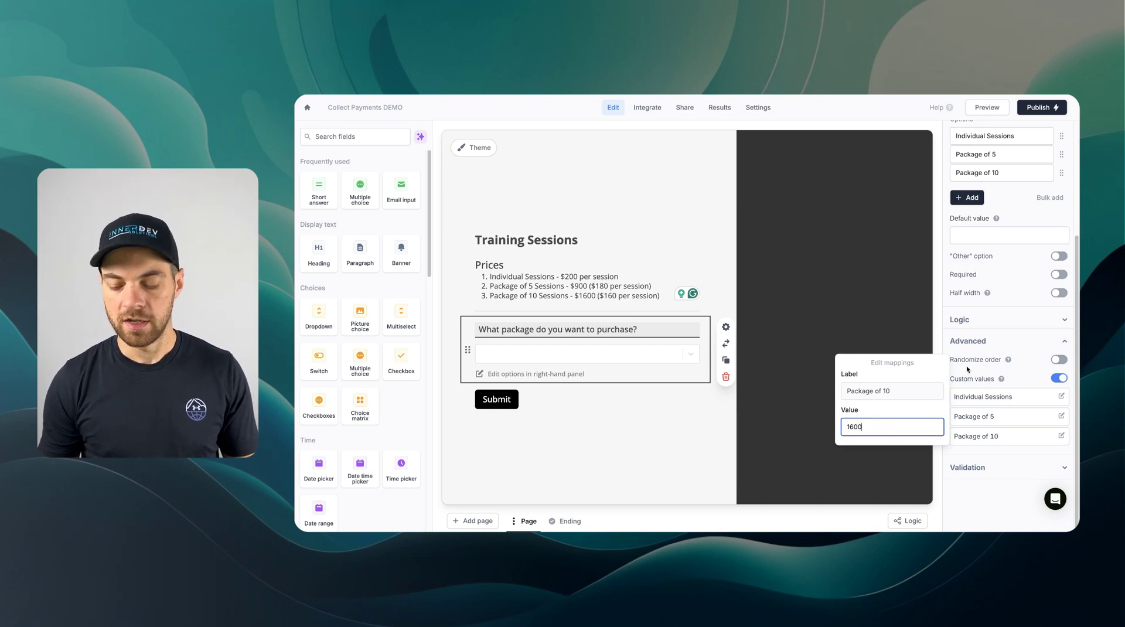
click(965, 365)
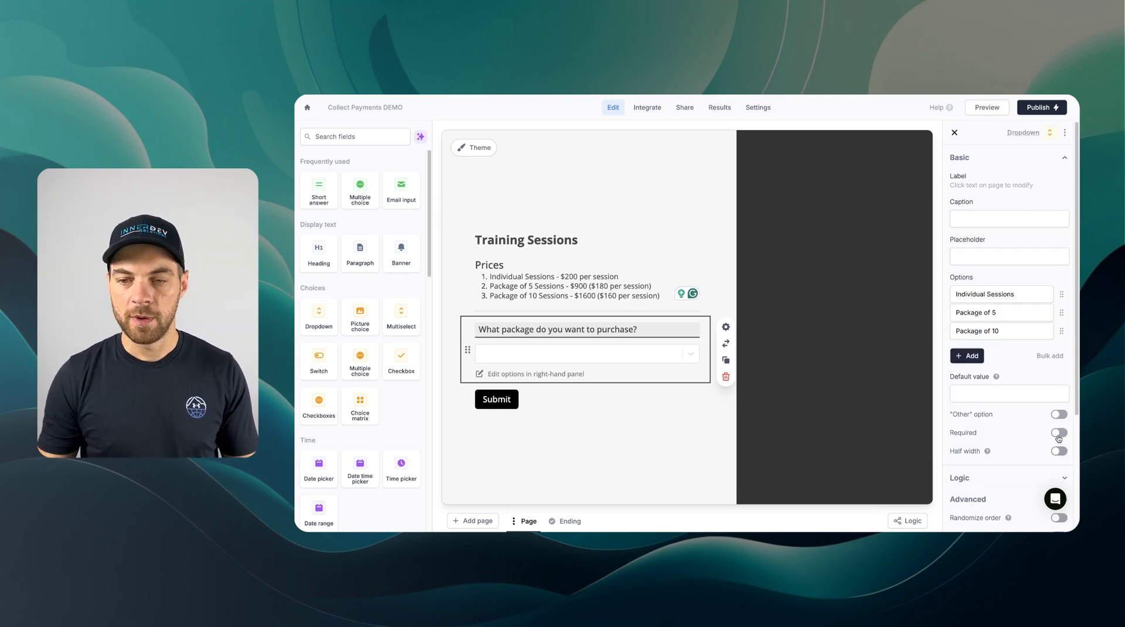
- Make the package question required and rename the page to Items/Services
click(965, 434)
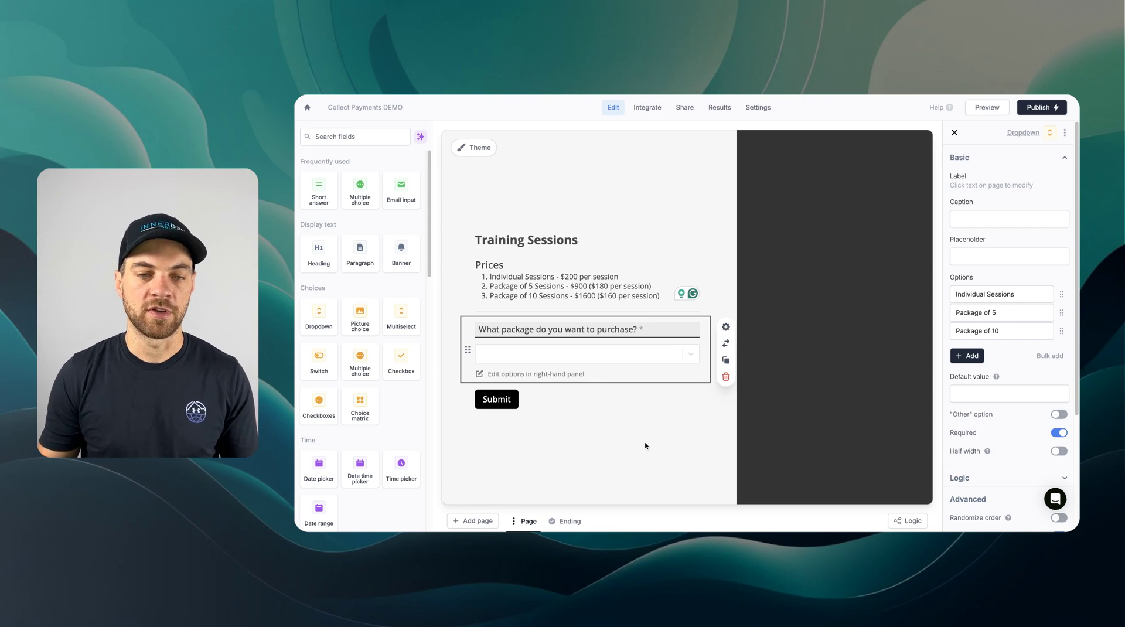
key(Tab)
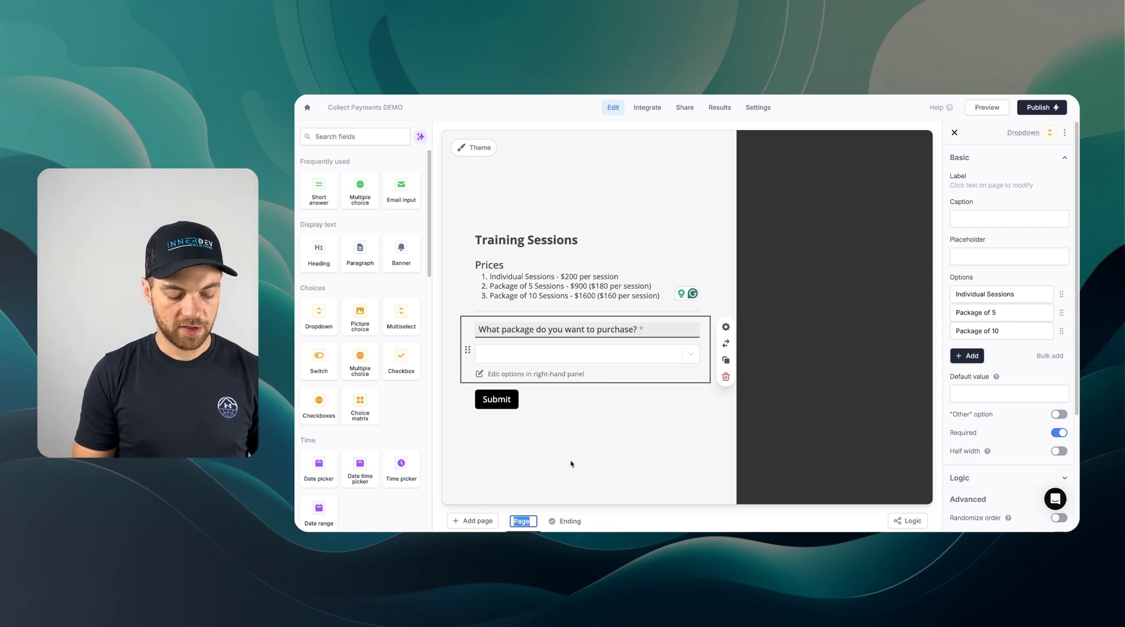
text(Items/Services)
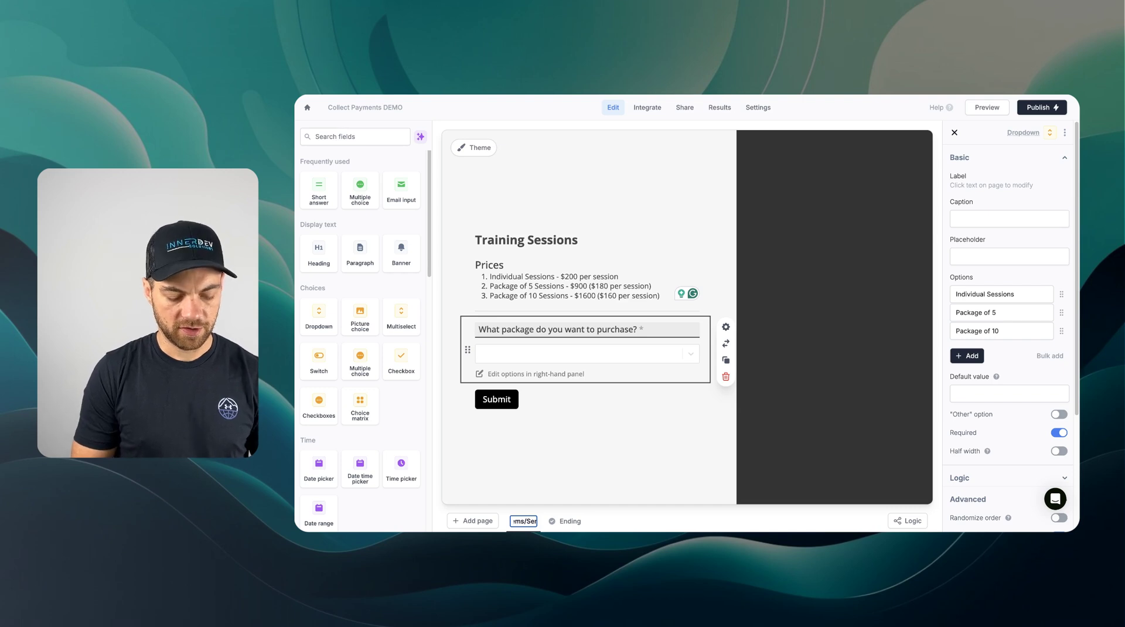
key(Return)
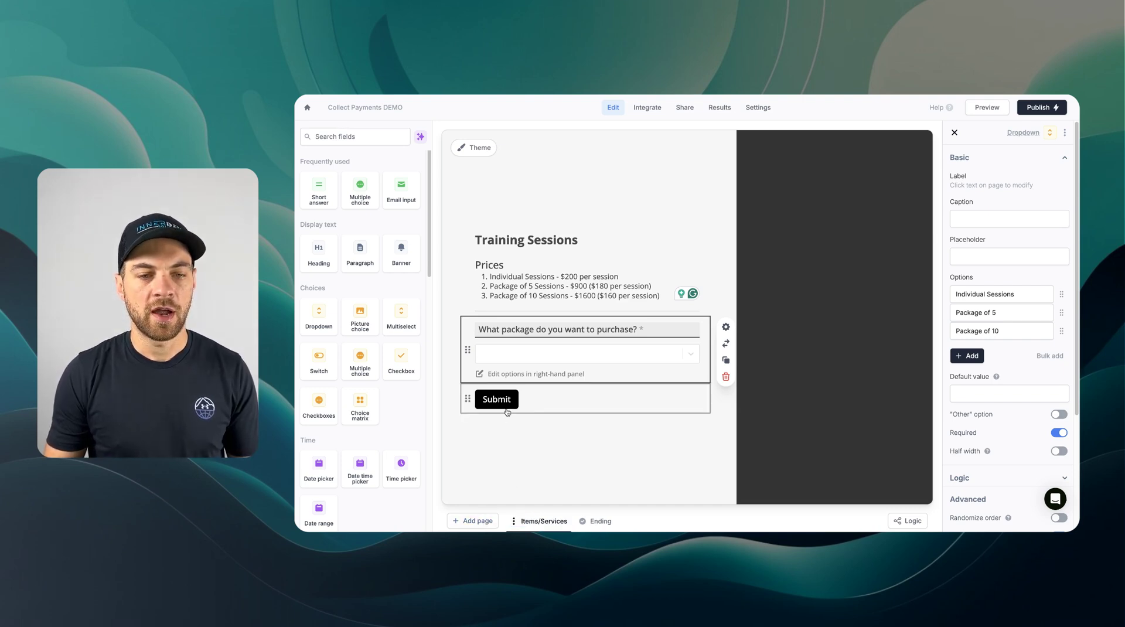
- Add a required dropdown 'How many individual sessions do you want to purchase?' with options 1–4
click(324, 329)
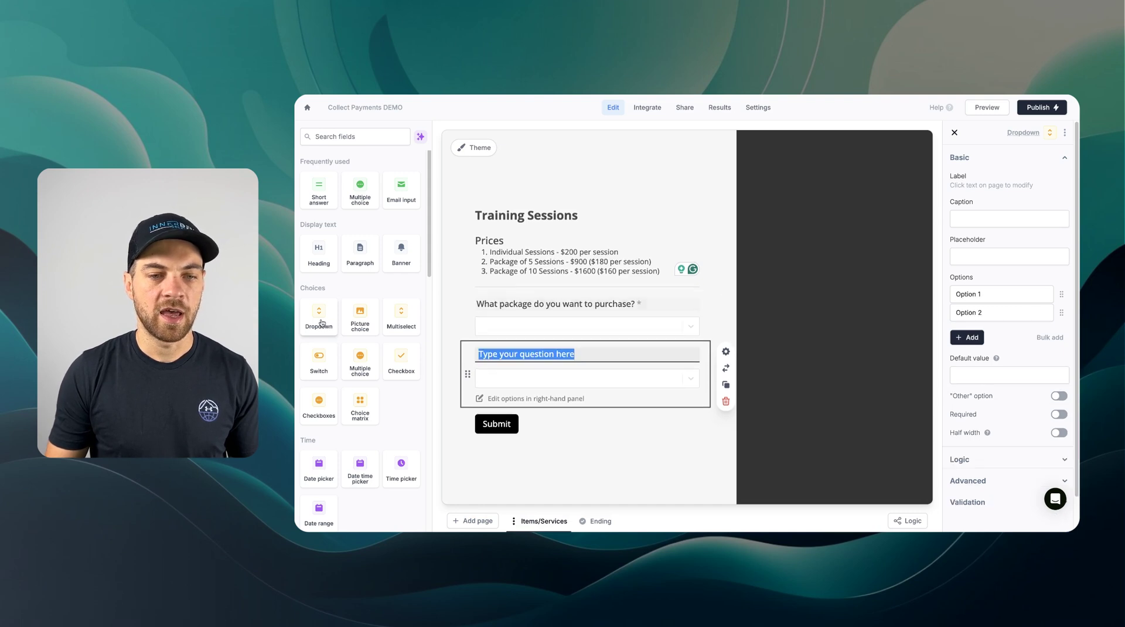
text(H)
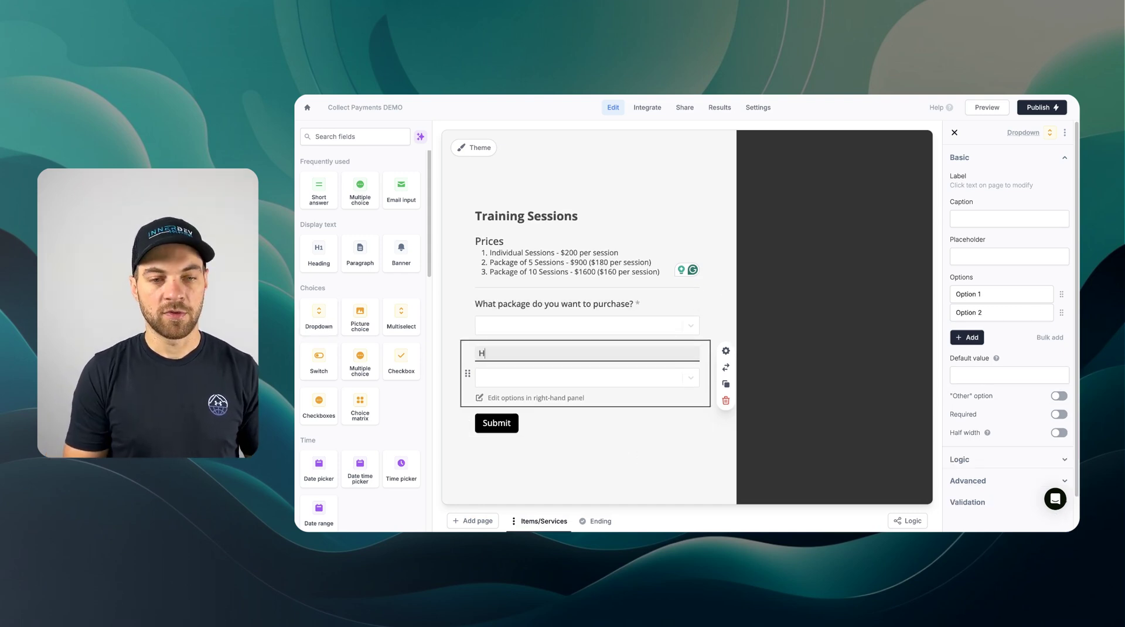
text(ow many indicidual session)
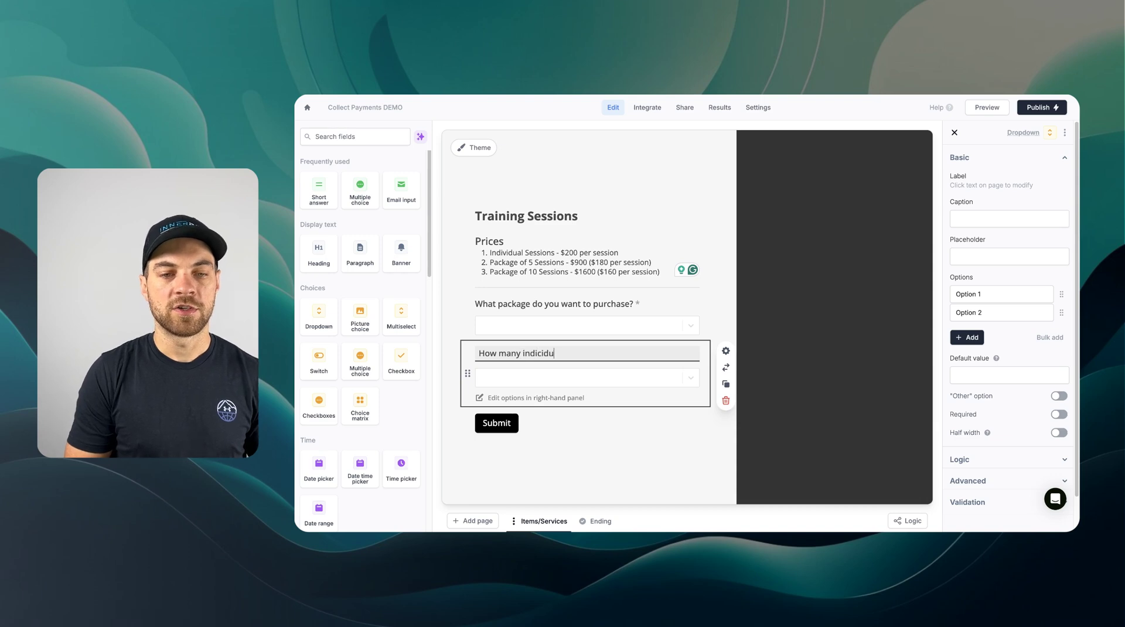
text(s do you want to purchase?)
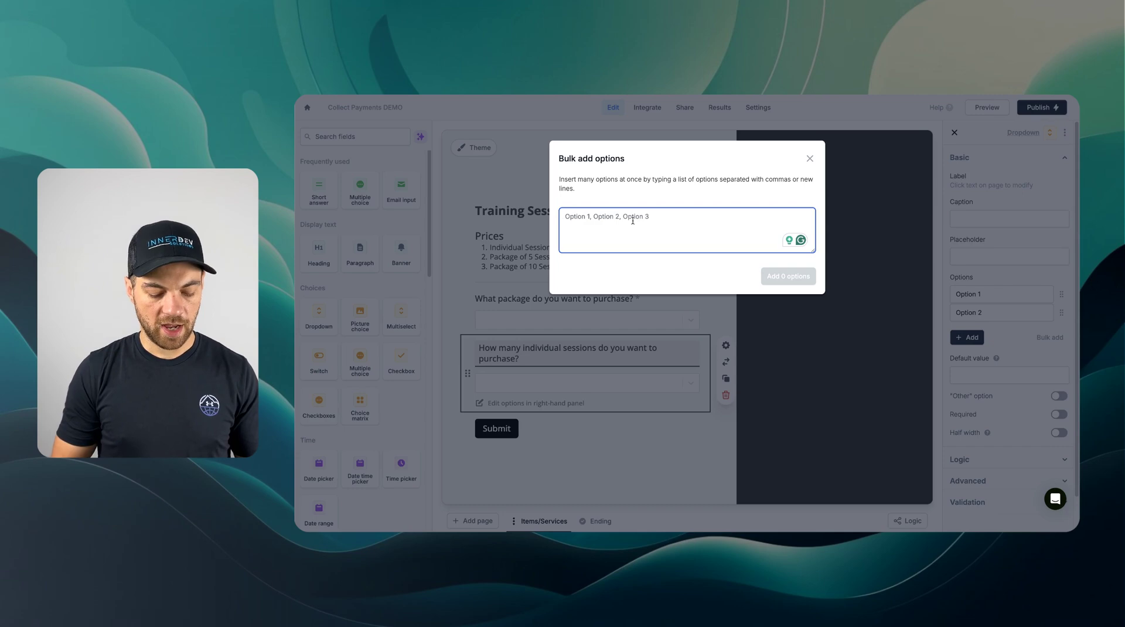
text(1, 2, 3, 4)
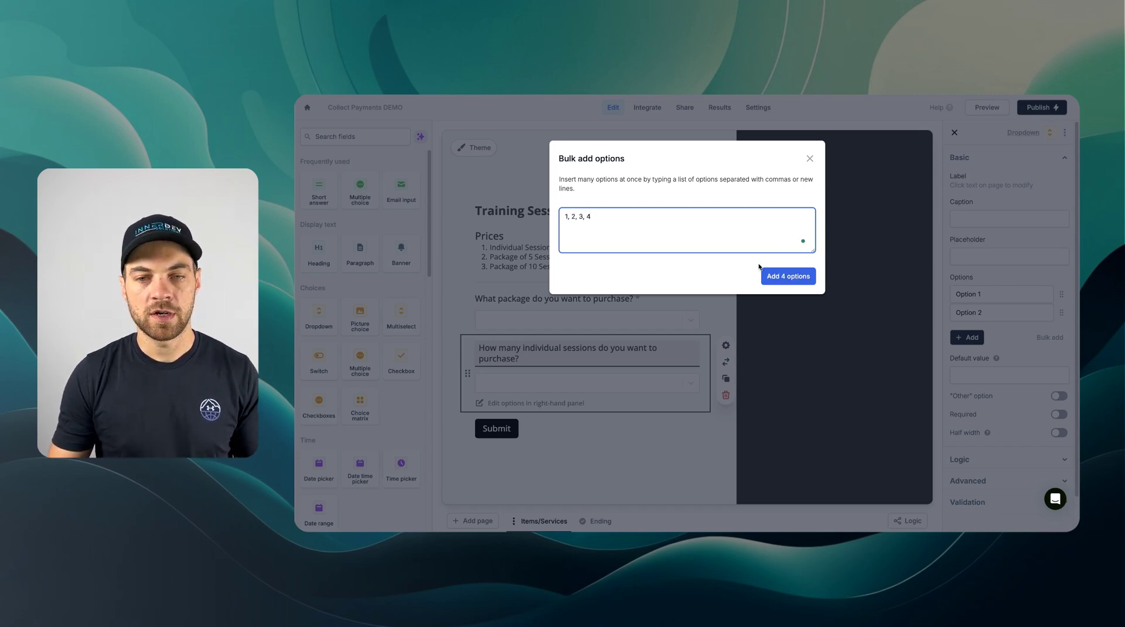
click(786, 276)
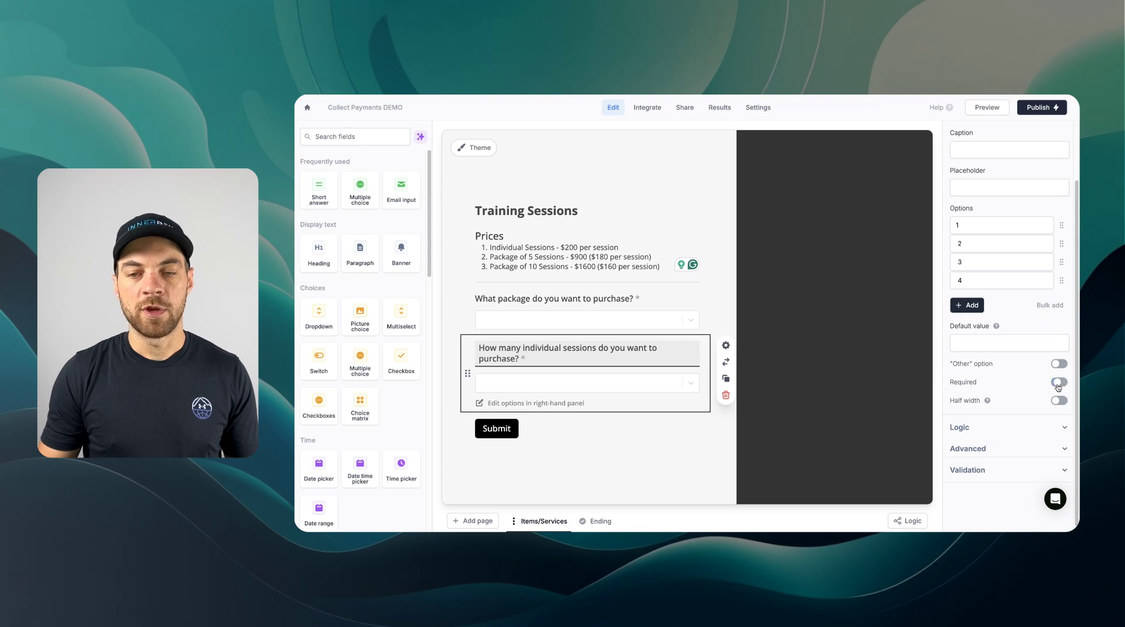
click(1057, 382)
- Show the sessions question only when 'What package…' equals Individual Sessions
click(971, 421)
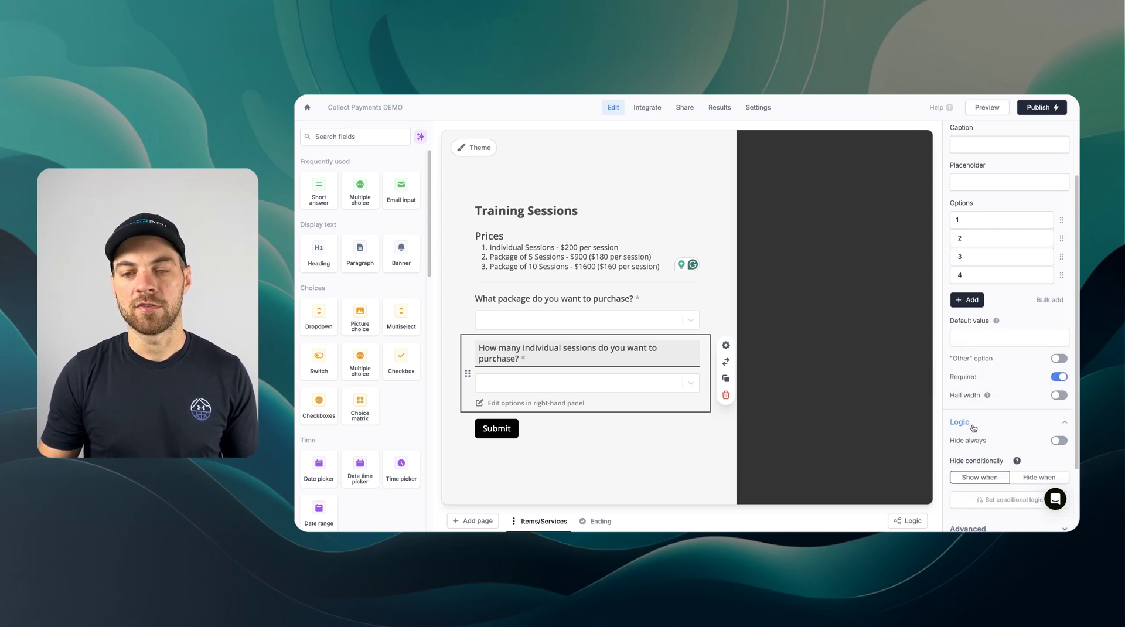
scroll(971, 421, down, 2)
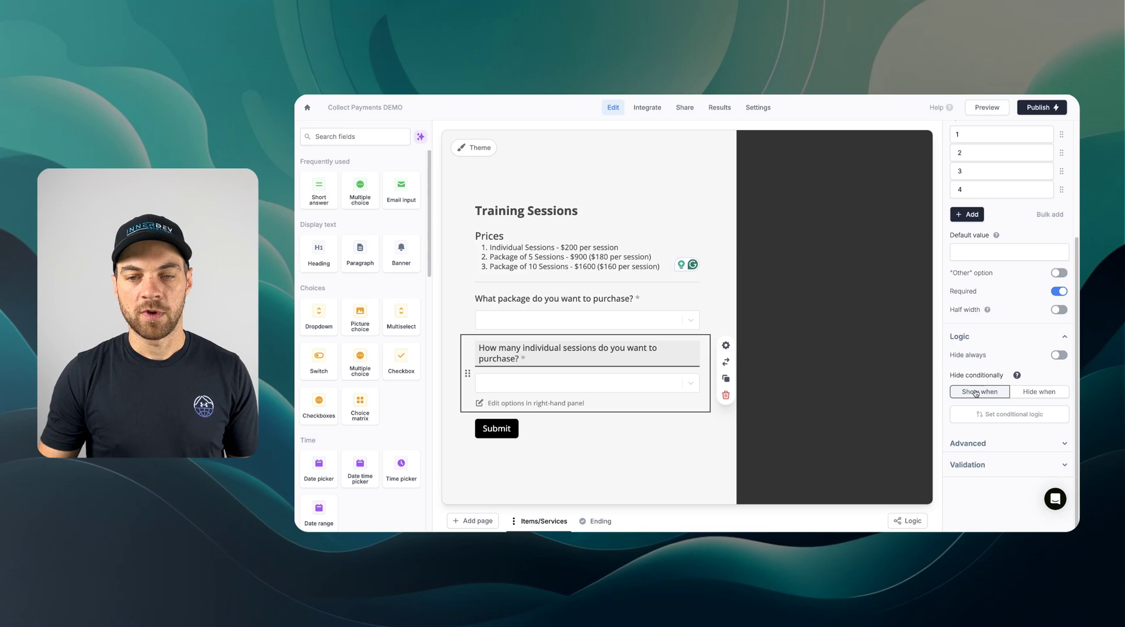
click(1017, 421)
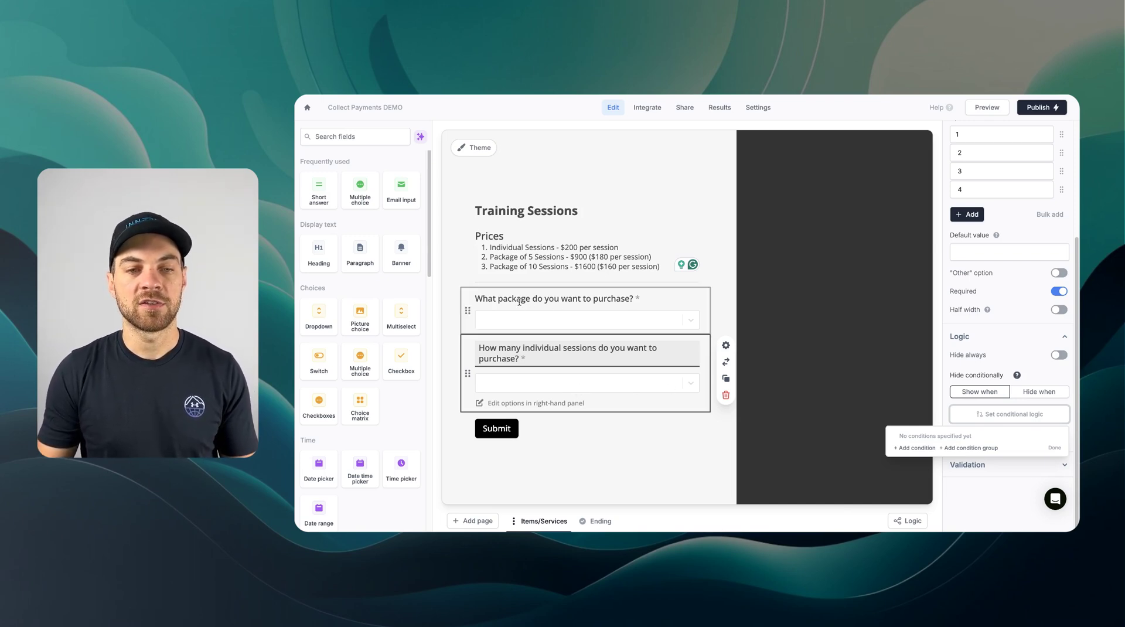
click(914, 448)
click(873, 442)
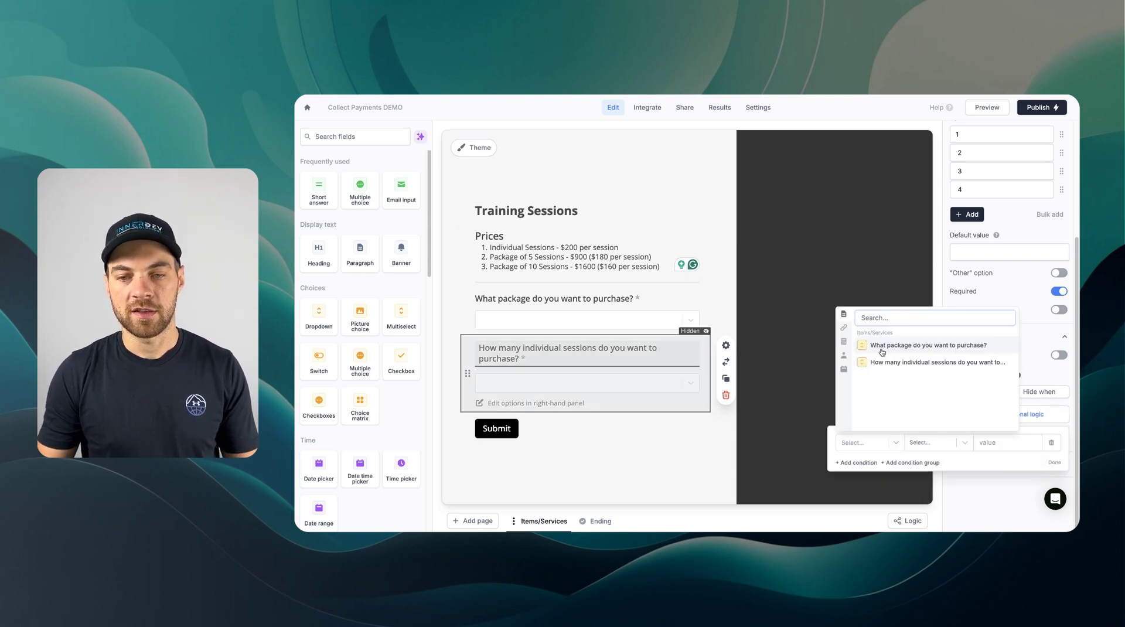
click(964, 354)
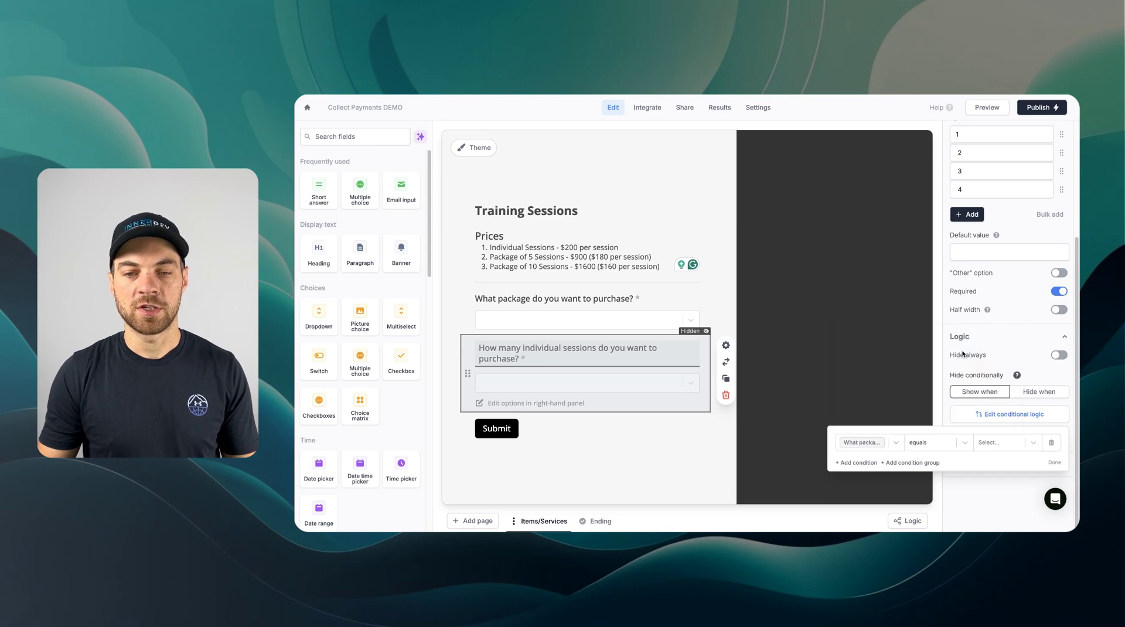
click(1004, 443)
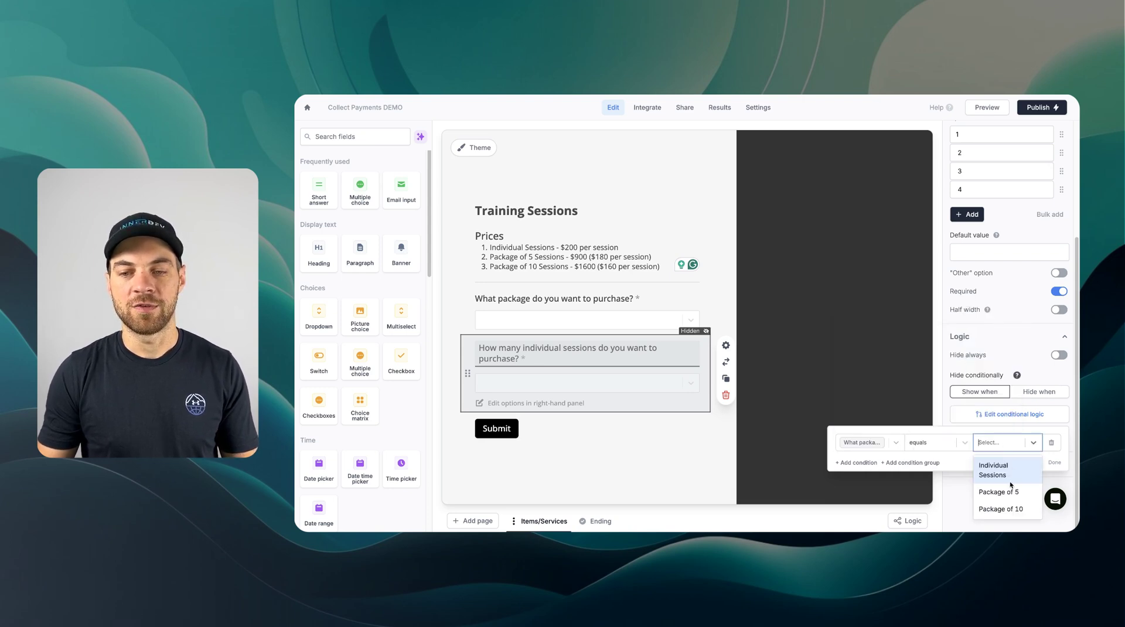
click(999, 472)
click(1053, 463)
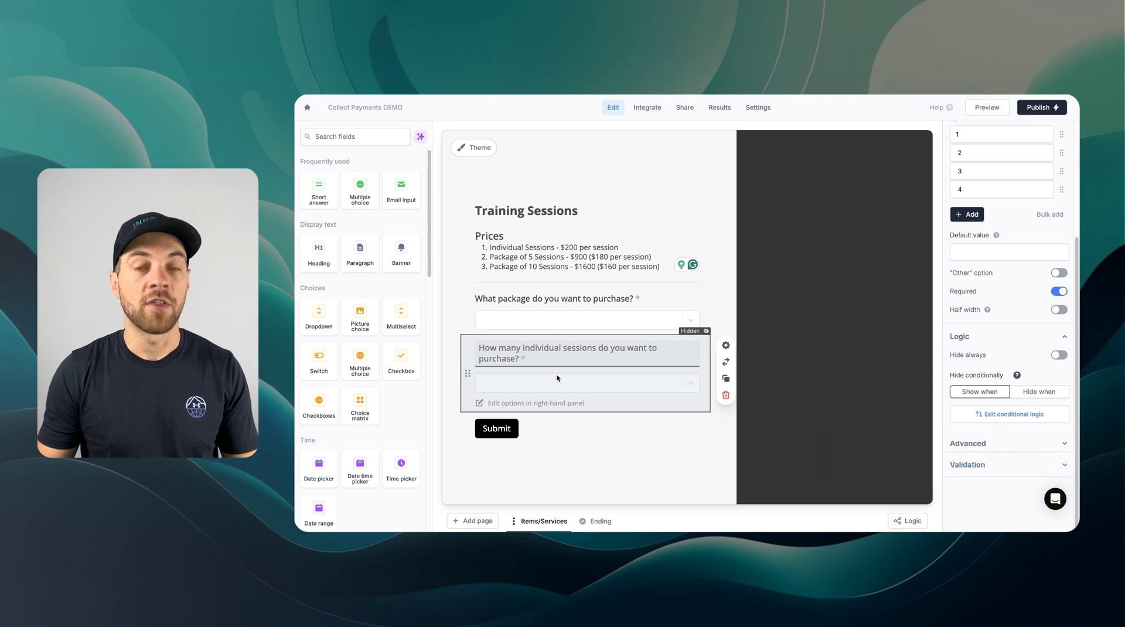
- Right-align the Submit button and add a form page named Contact Info
click(577, 429)
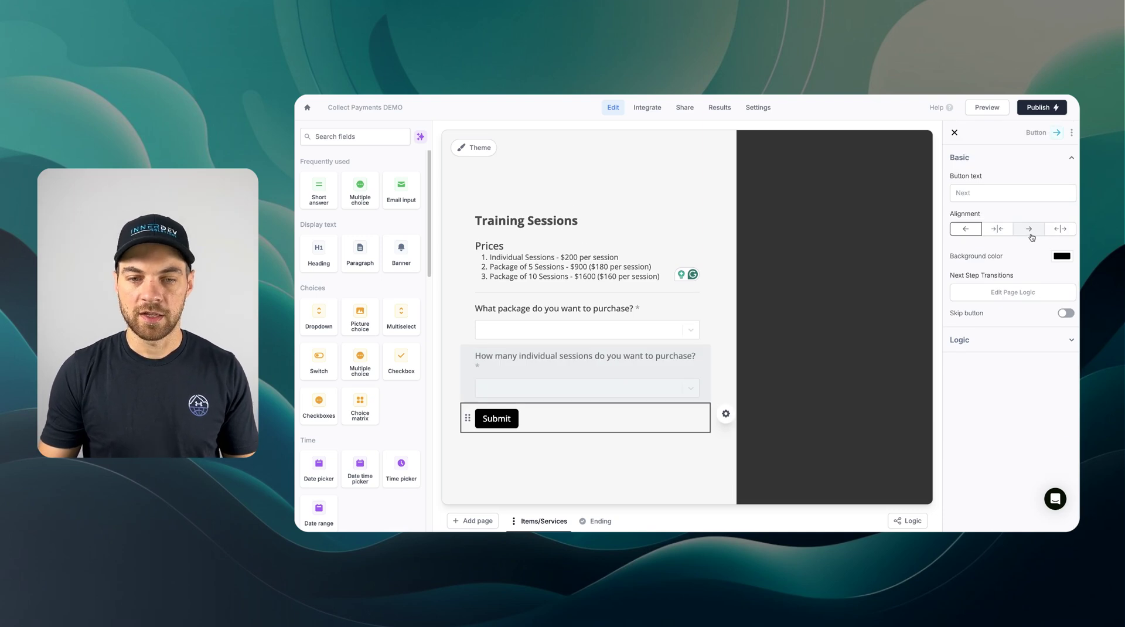
click(1029, 228)
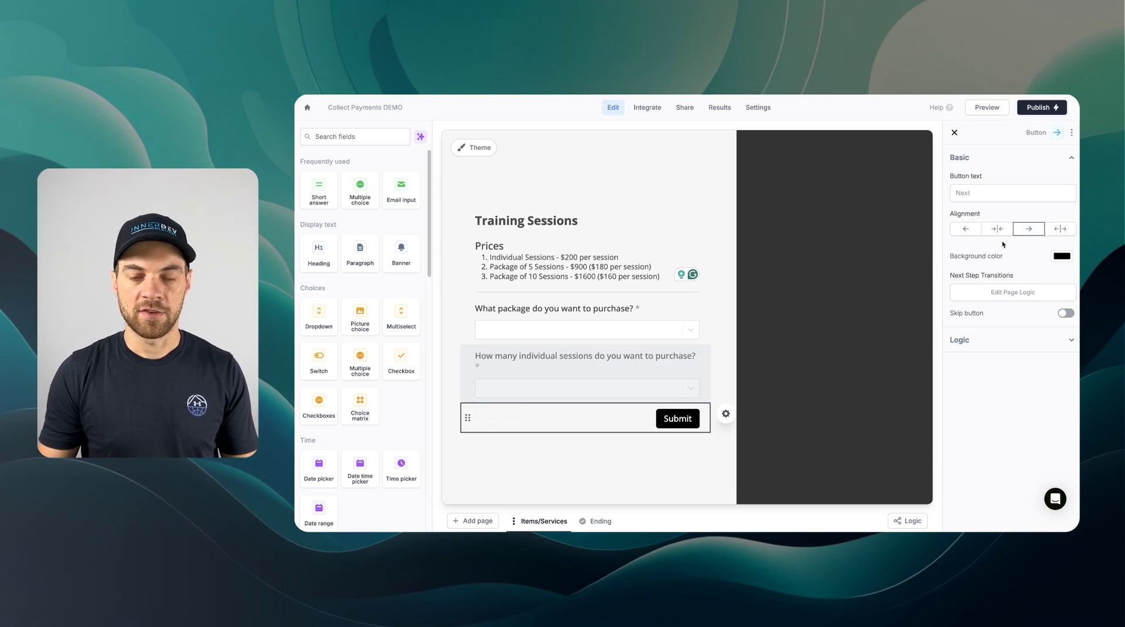
click(482, 522)
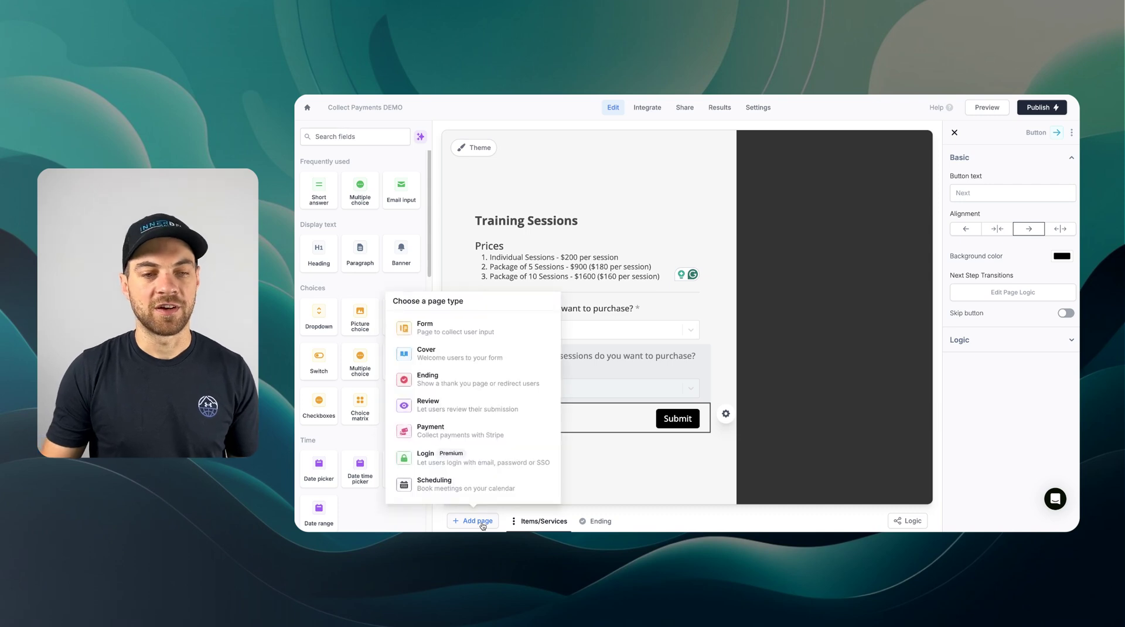
click(435, 336)
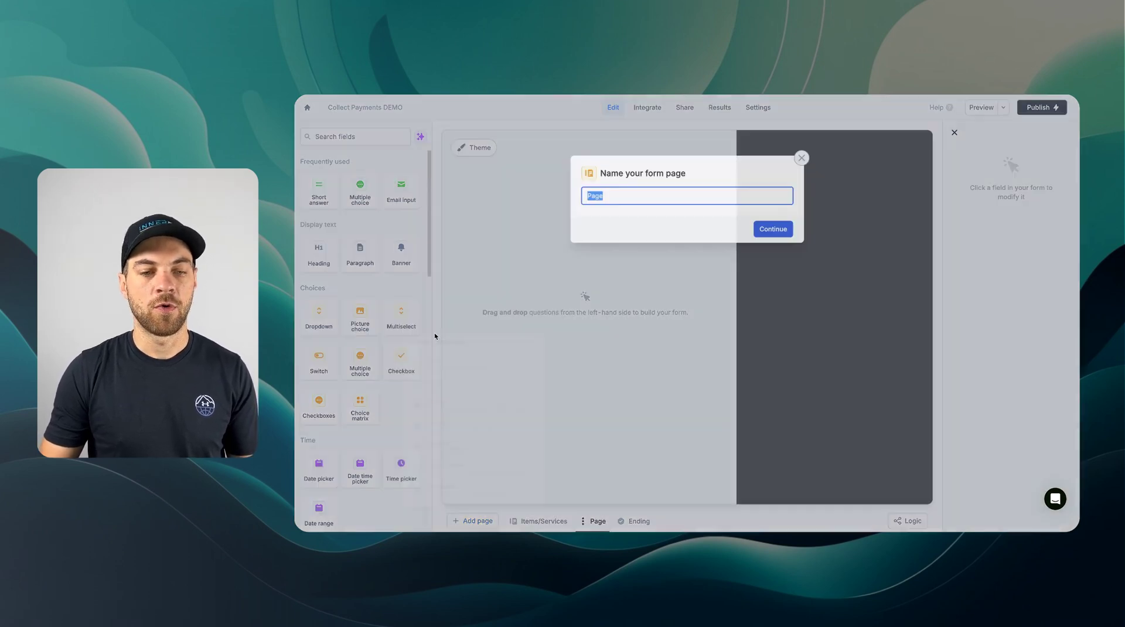
text(Contac)
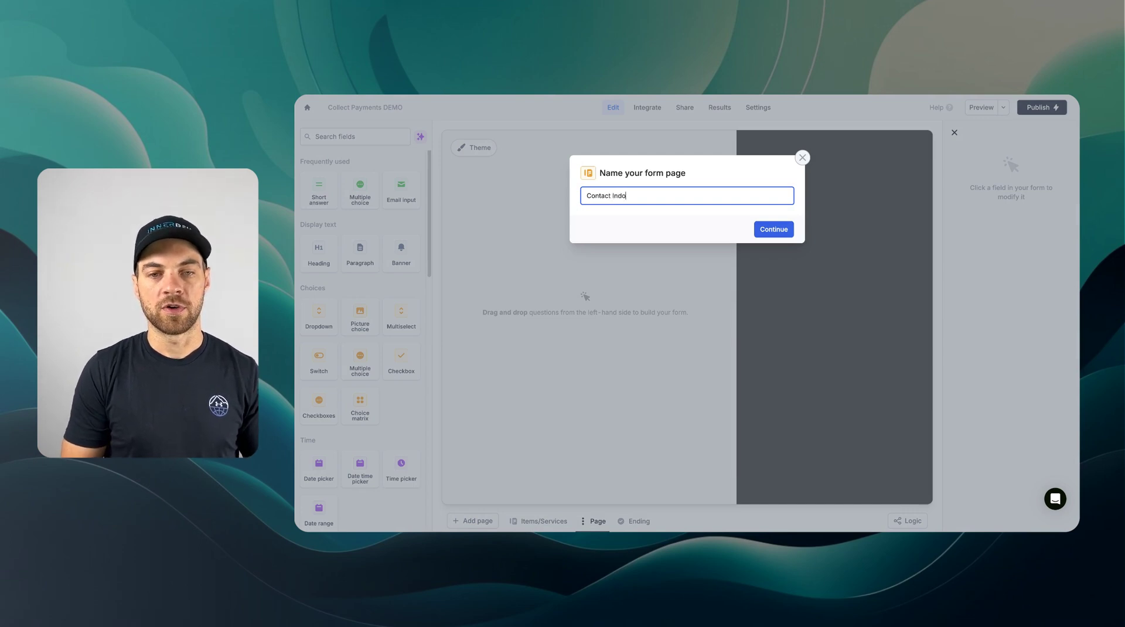
text(t Info)
key(Return)
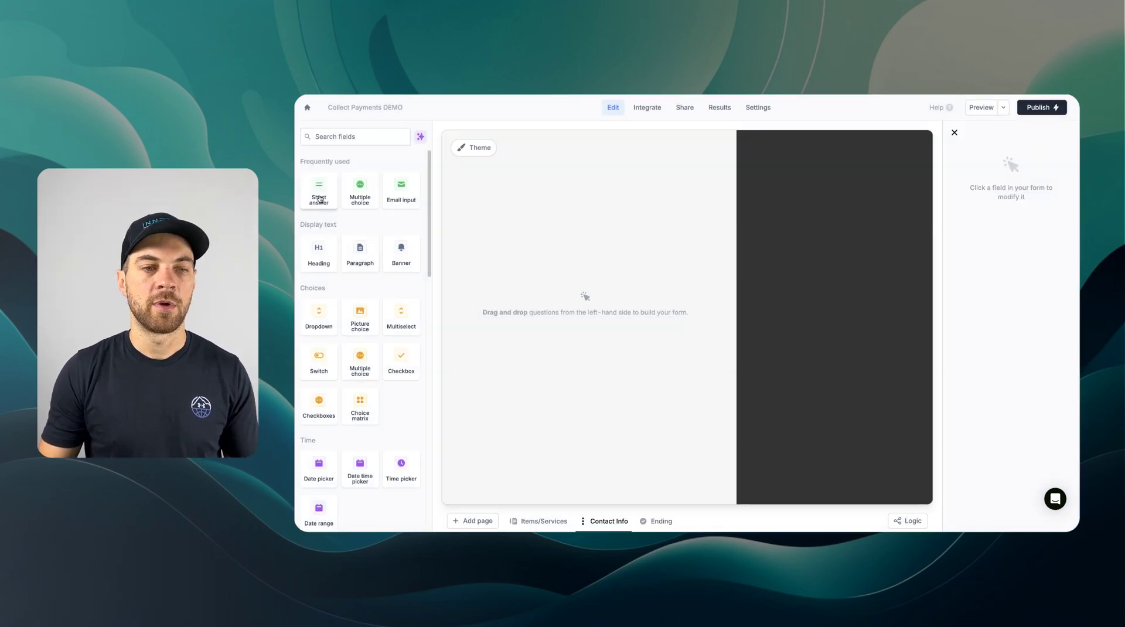
- Add required Full Name short-answer and Email fields to the Contact Info page
click(319, 199)
click(401, 194)
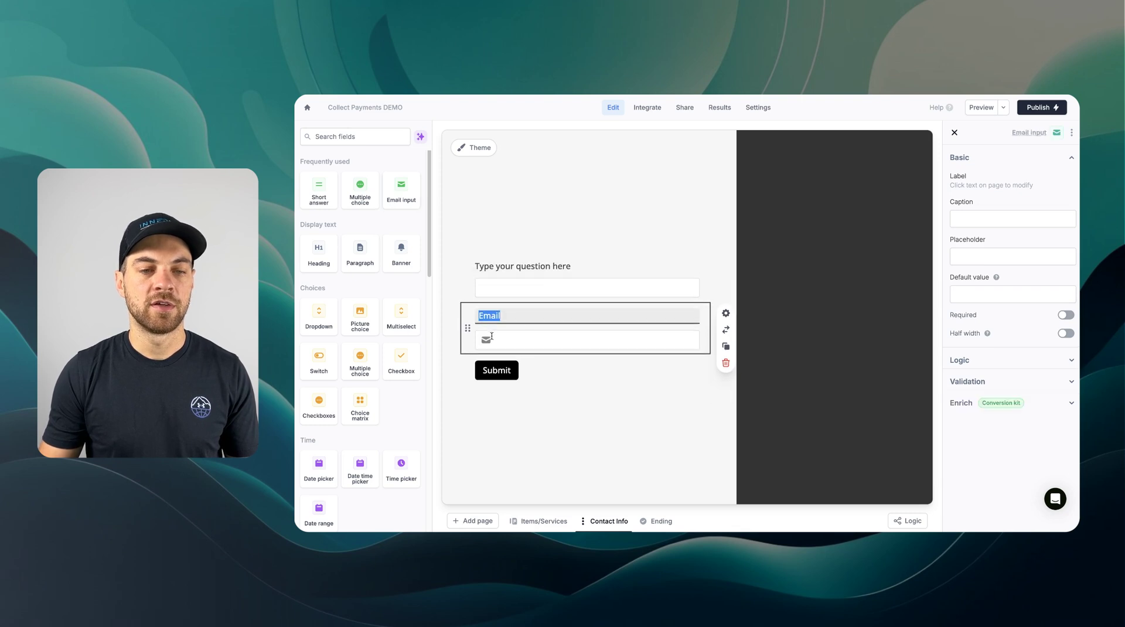
click(583, 268)
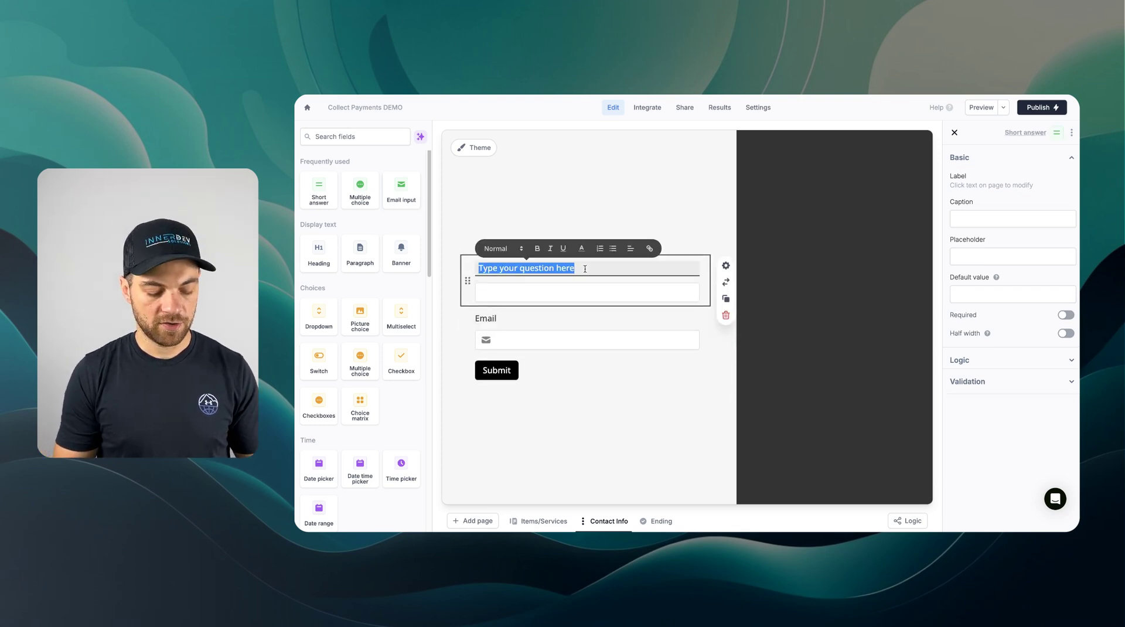
text(Full Name)
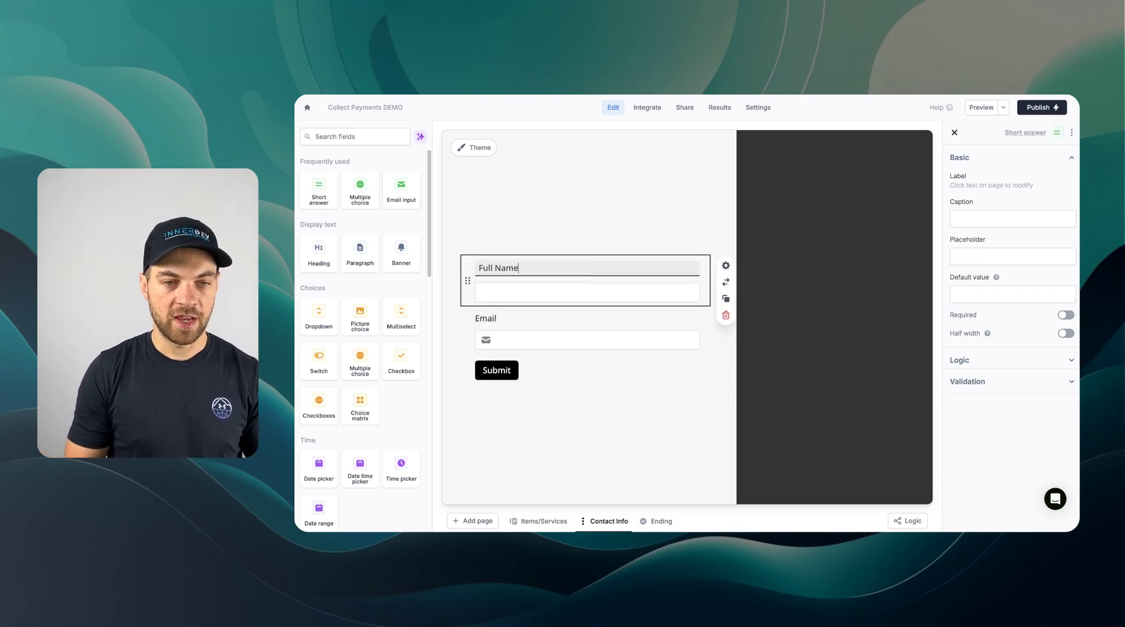
click(1064, 320)
click(574, 317)
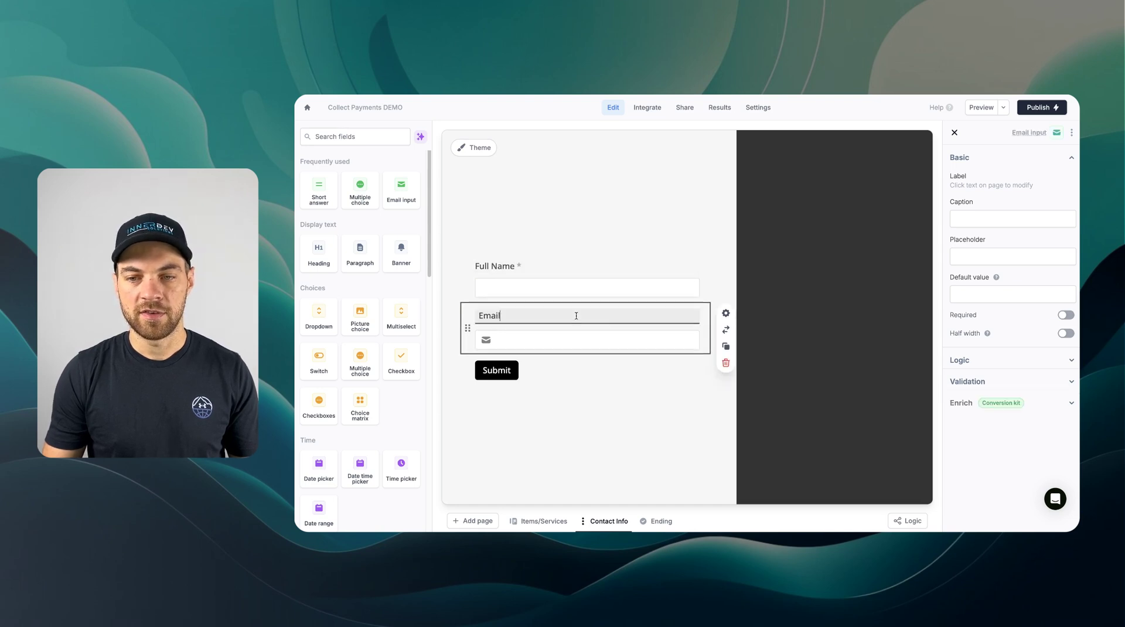
click(1063, 320)
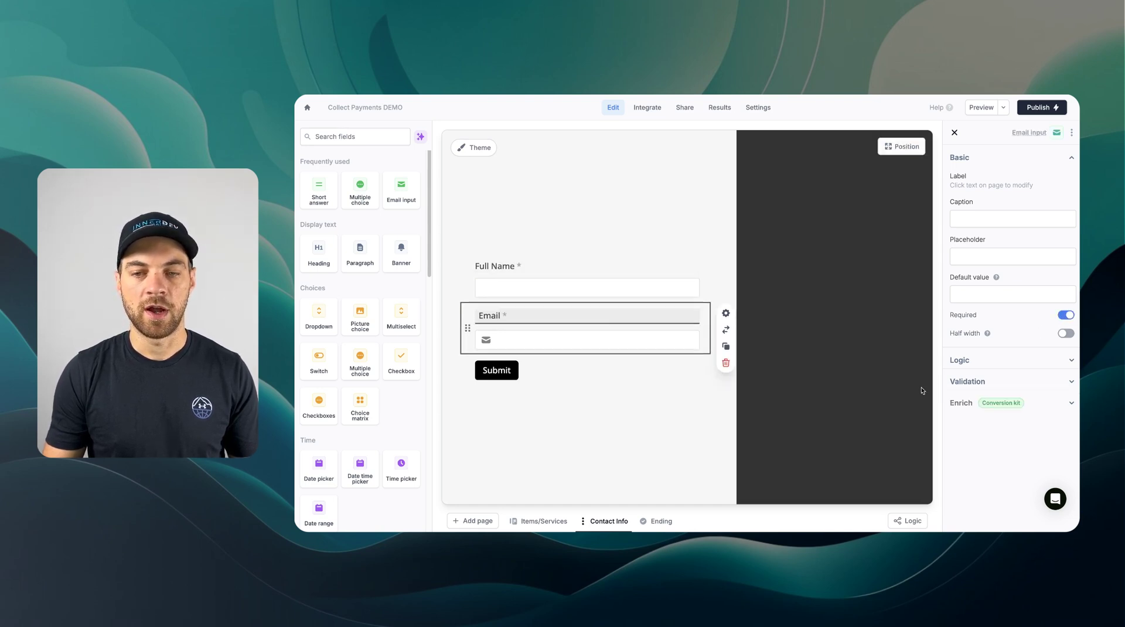
click(820, 293)
- Add a 'Contact Details' heading at the top and right-align this page's Submit button
drag(316, 255, 504, 253)
text(C)
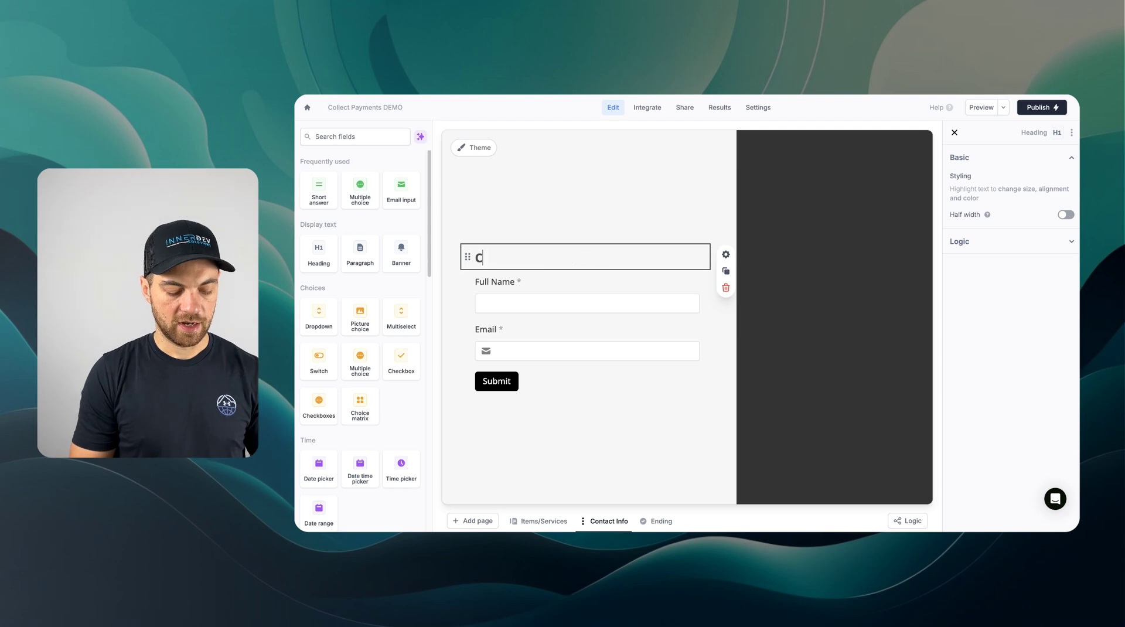
text(ontact De)
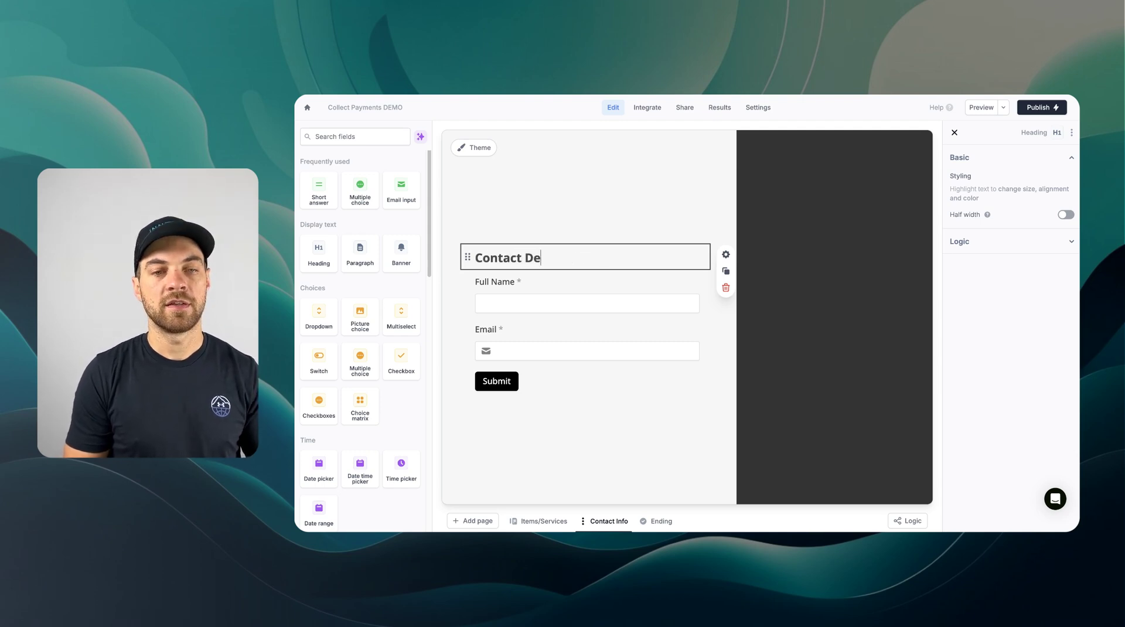
text(tails)
click(497, 381)
click(1028, 231)
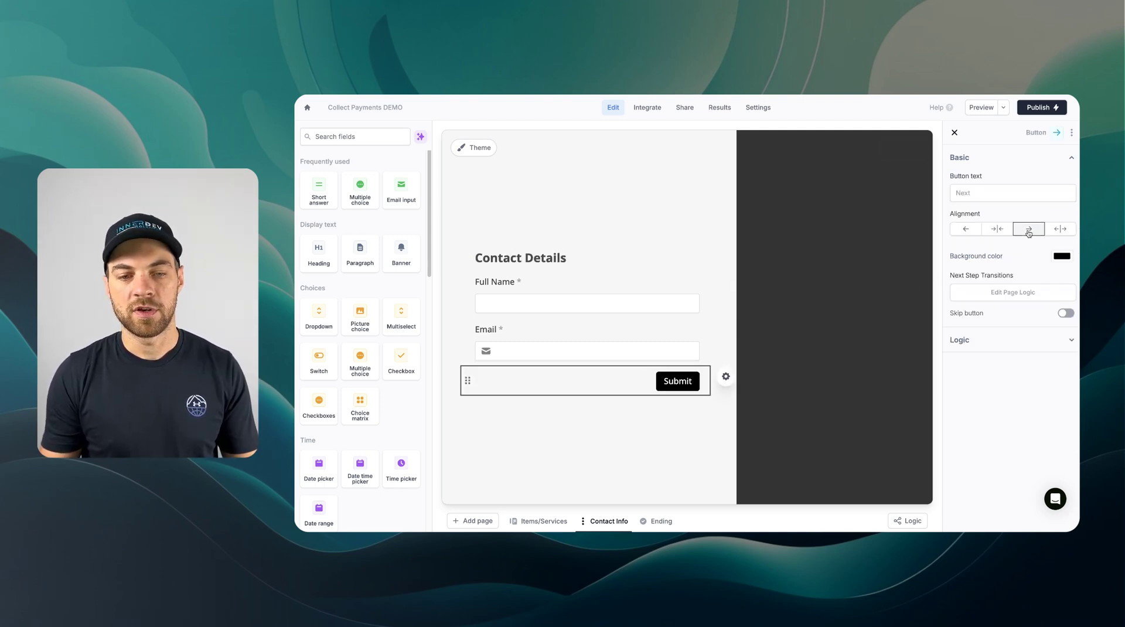
- On the Items/Services page, confirm Next leads to the Contact Info page
click(537, 521)
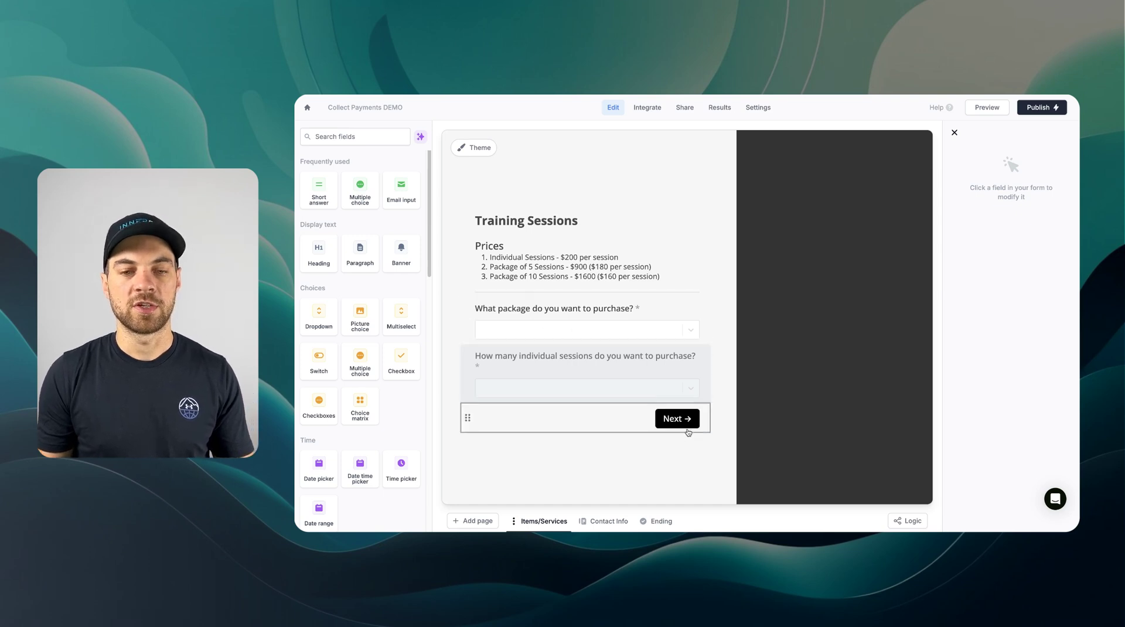
click(690, 420)
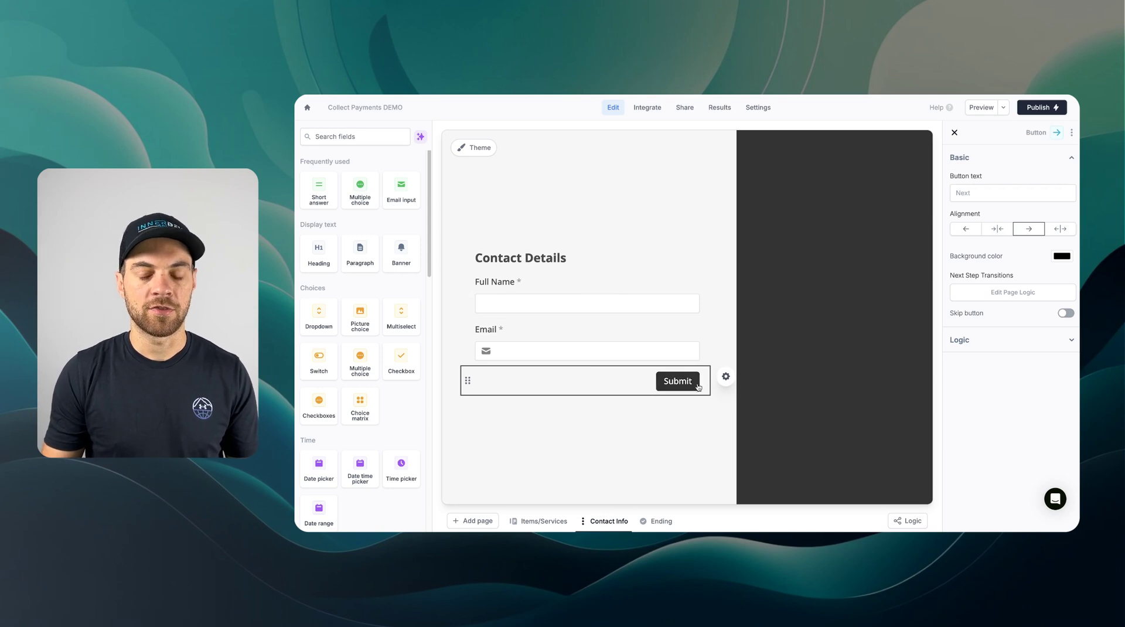
right_click(640, 439)
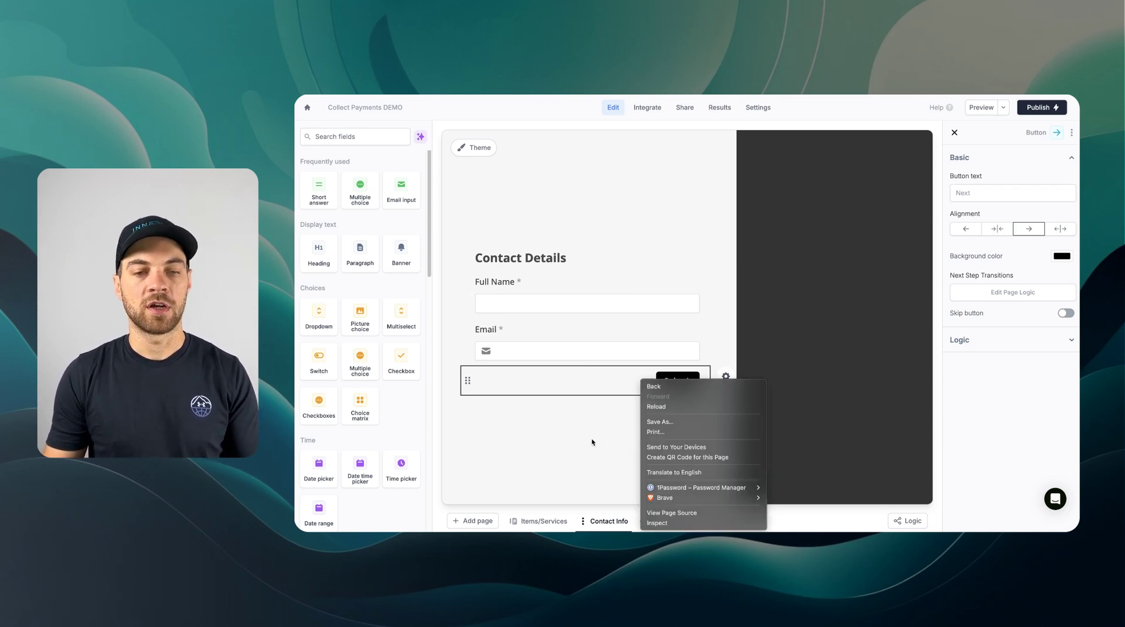
click(592, 442)
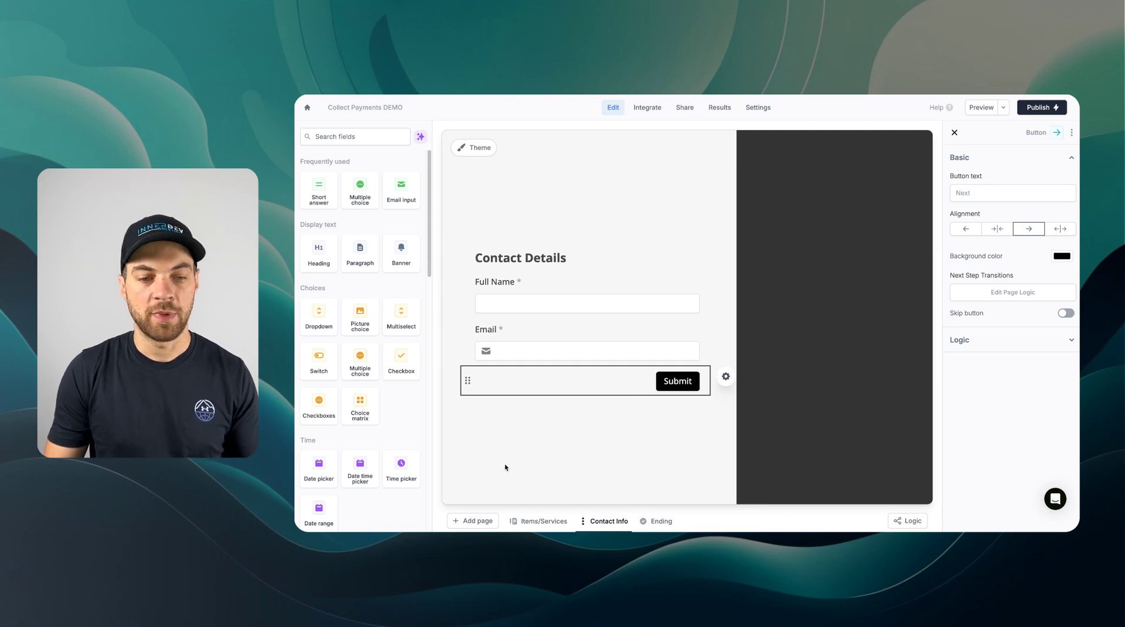
- Add a one-time Stripe payment page named 'Training Sessions -' and view the page flow
click(485, 523)
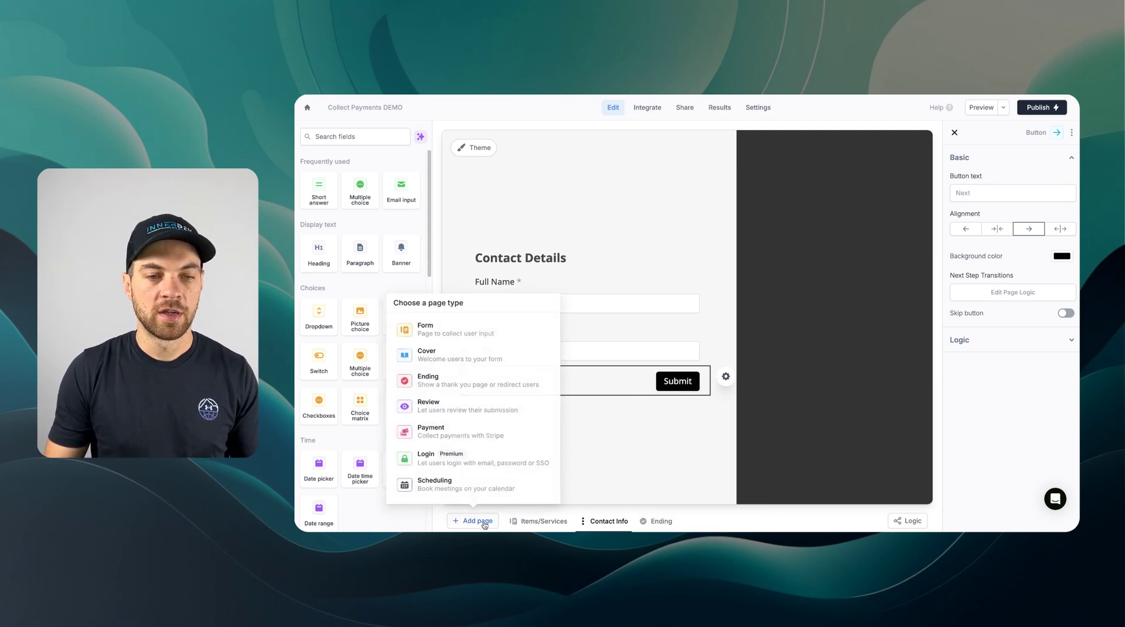
click(481, 433)
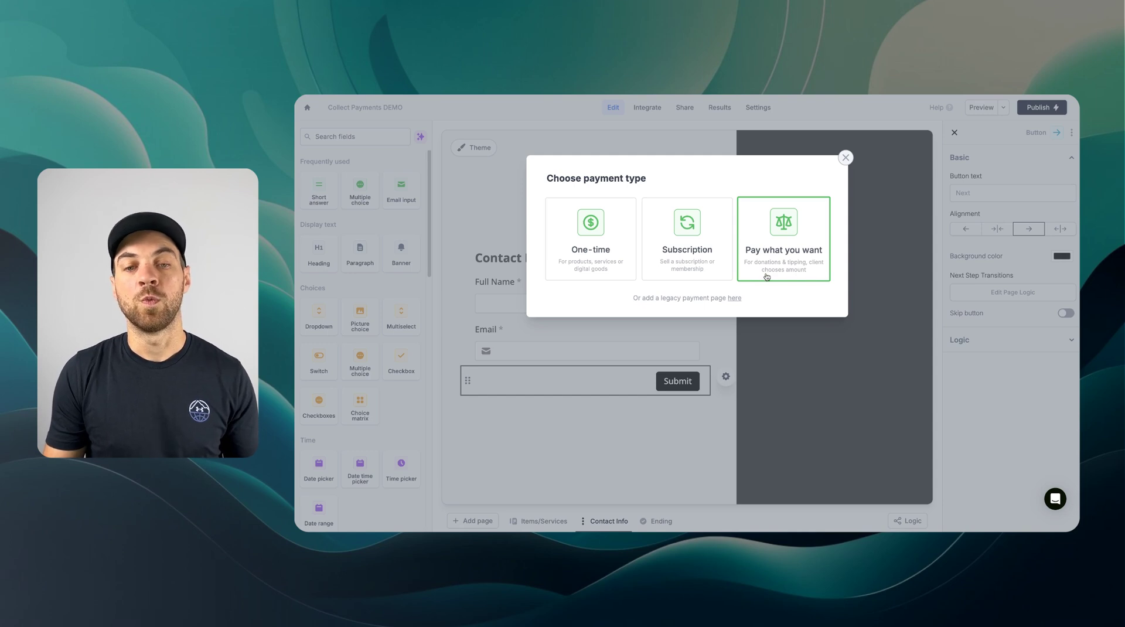
click(609, 241)
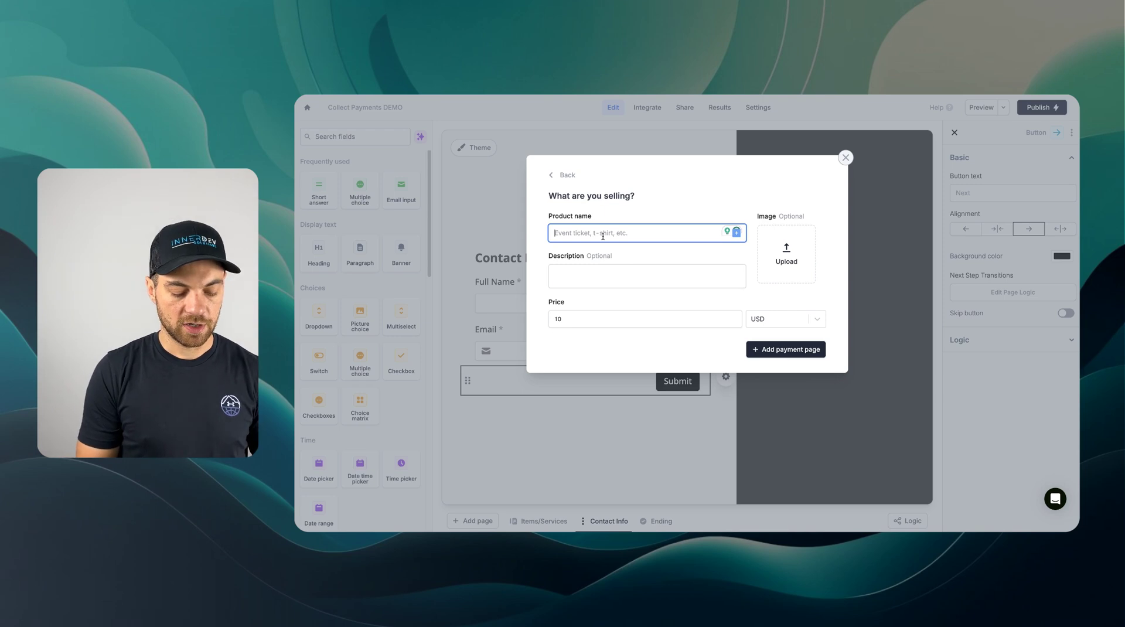
text(Training Ses)
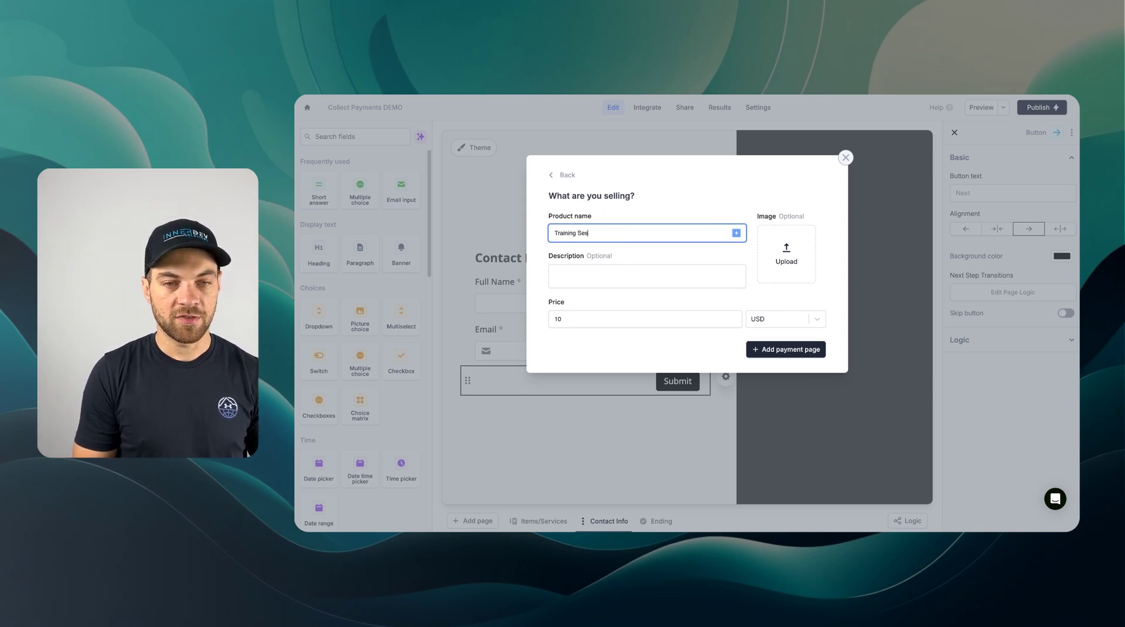
text(sions -)
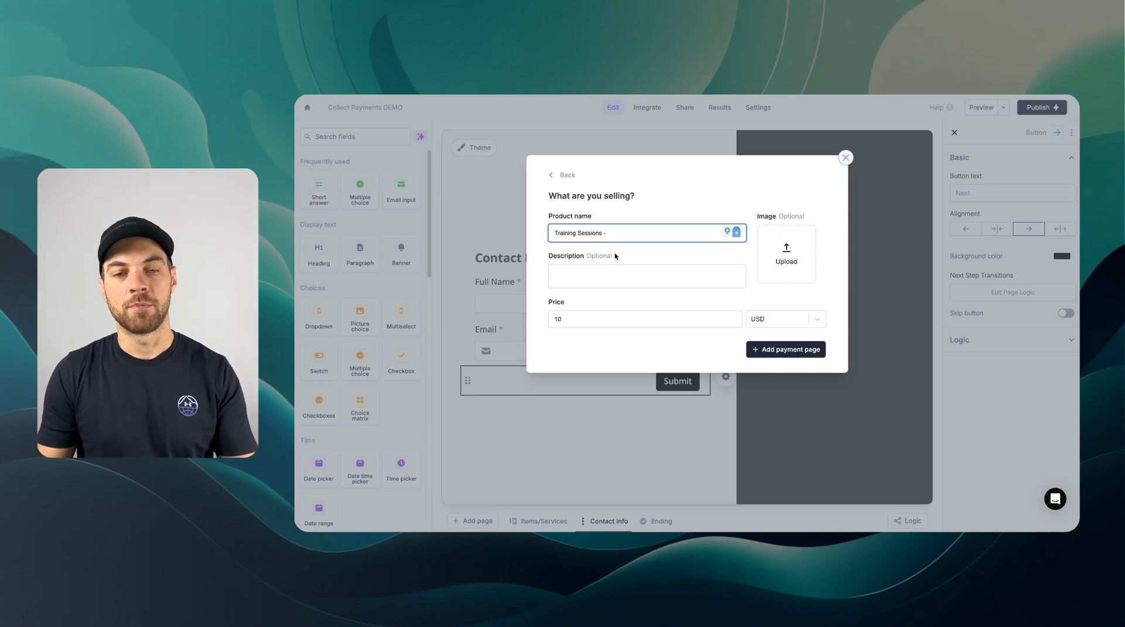
click(794, 350)
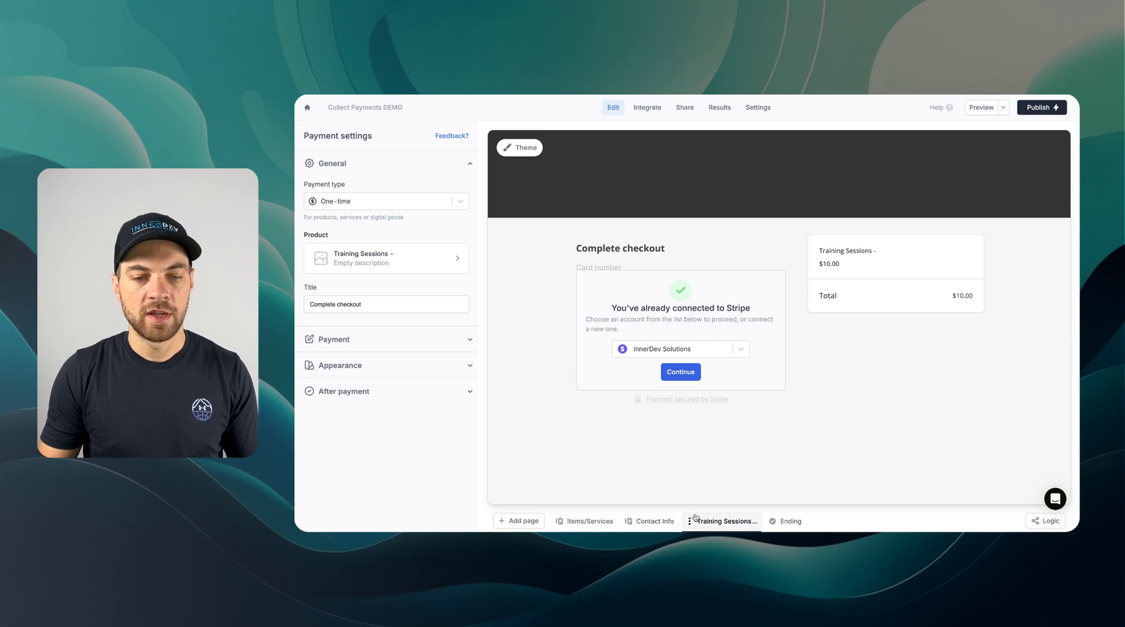
click(1039, 521)
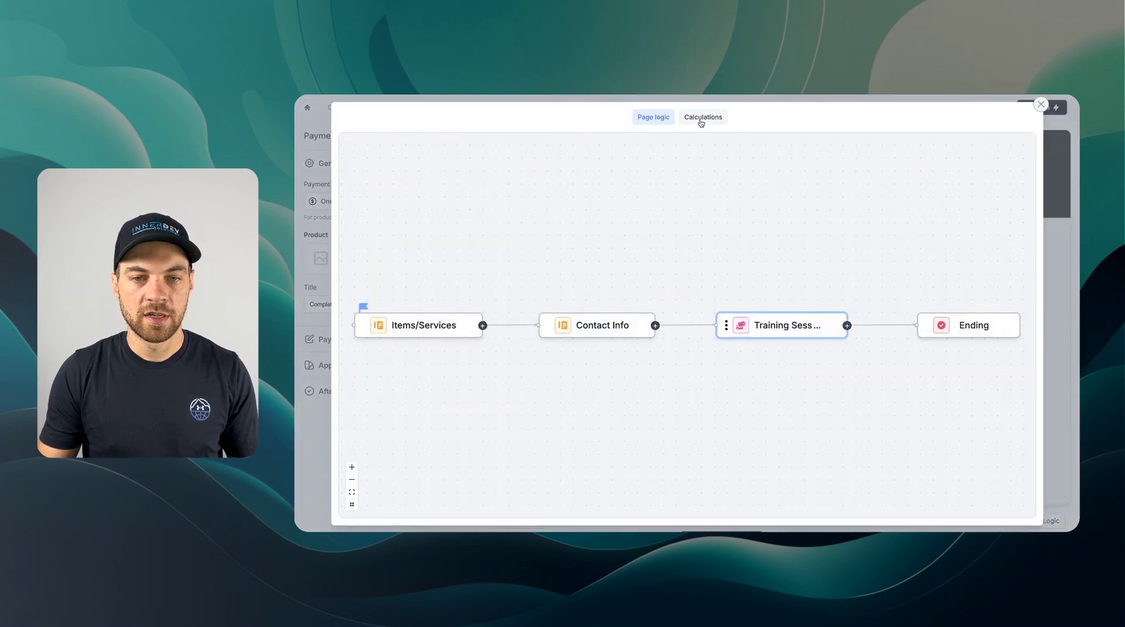
- Add a number calculation named 'price' whose initial value is the package question's answer
click(702, 117)
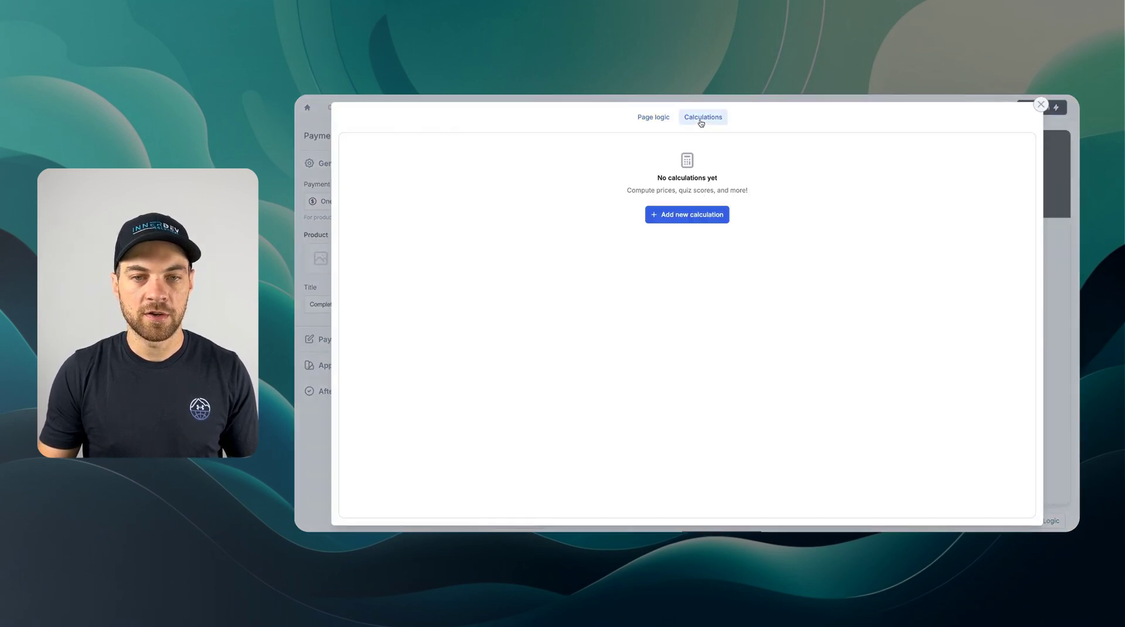
click(690, 216)
text(price)
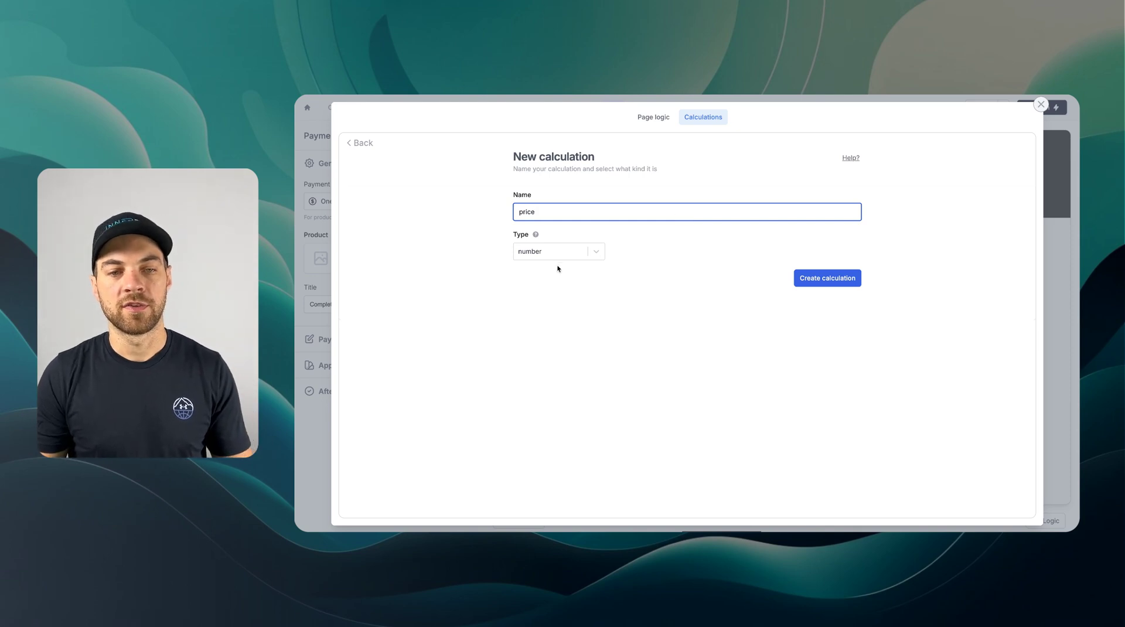
click(850, 279)
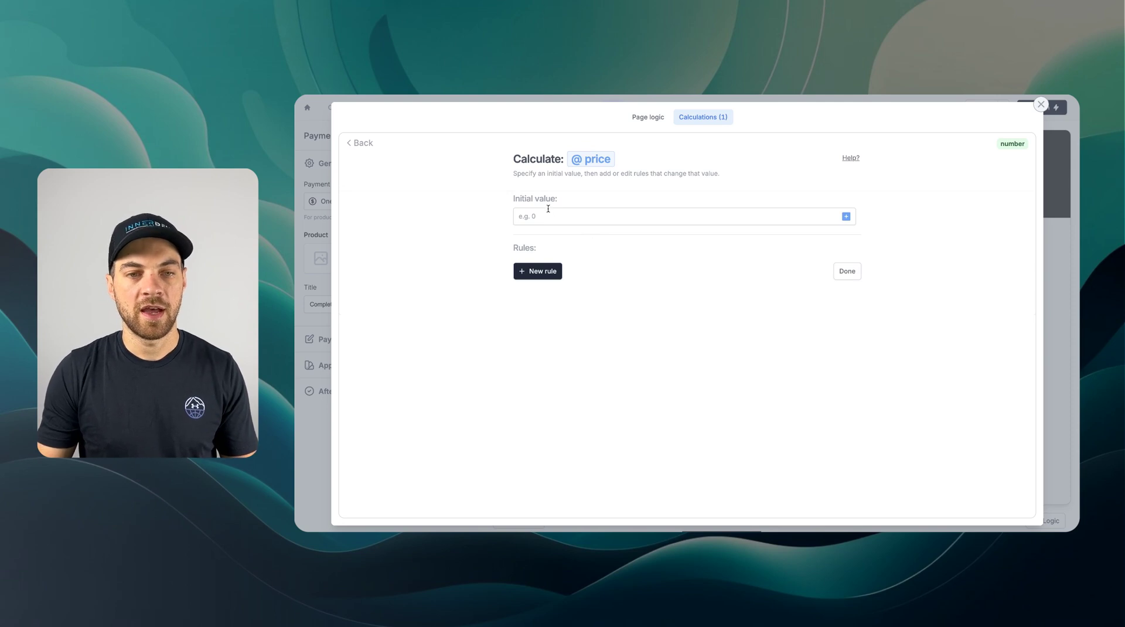
click(846, 216)
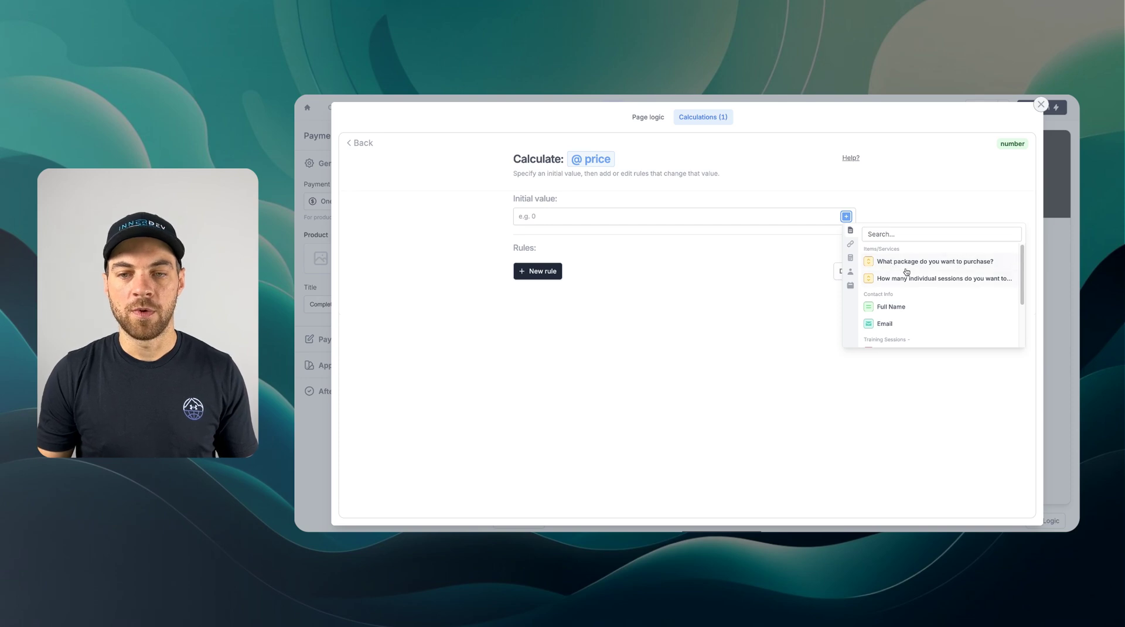
click(958, 267)
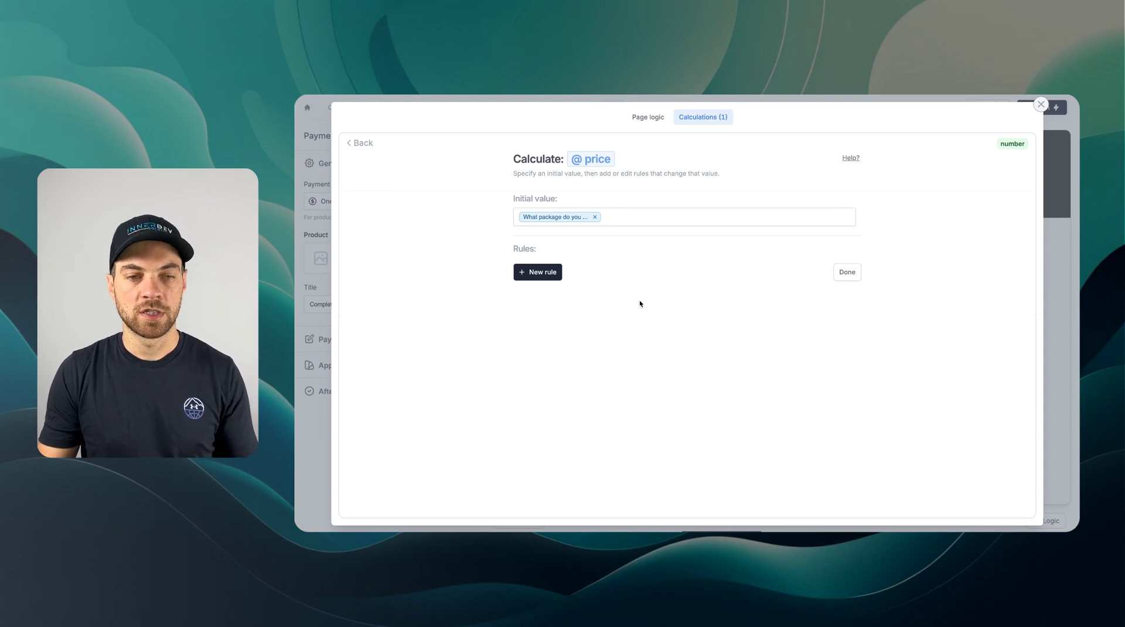
- Add a price rule that applies when the package equals Individual Sessions
click(524, 272)
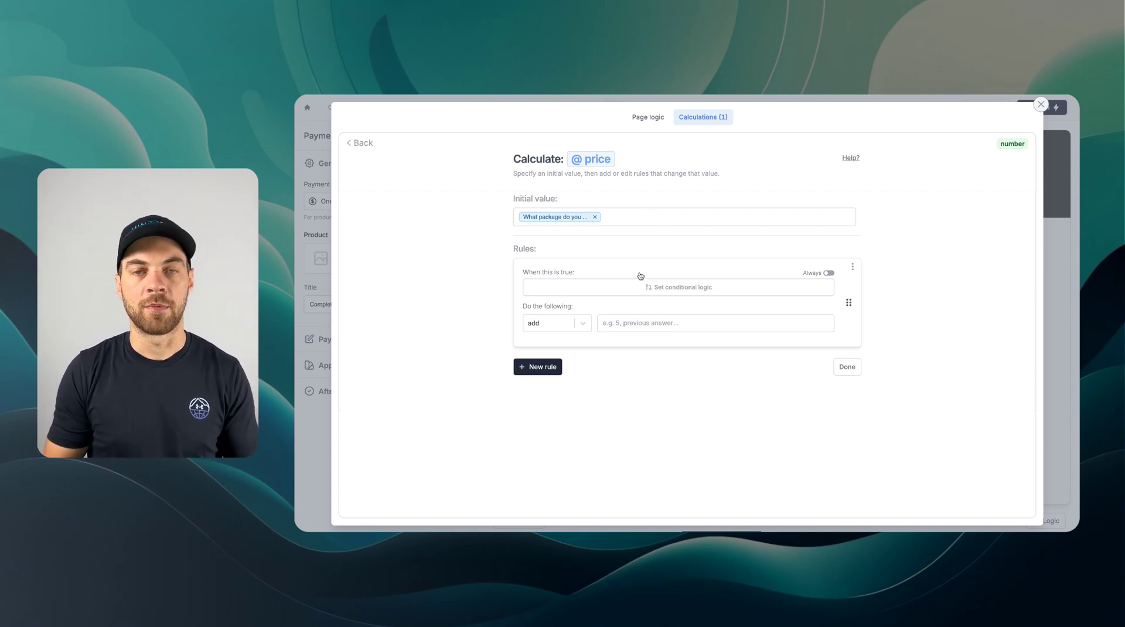
click(666, 292)
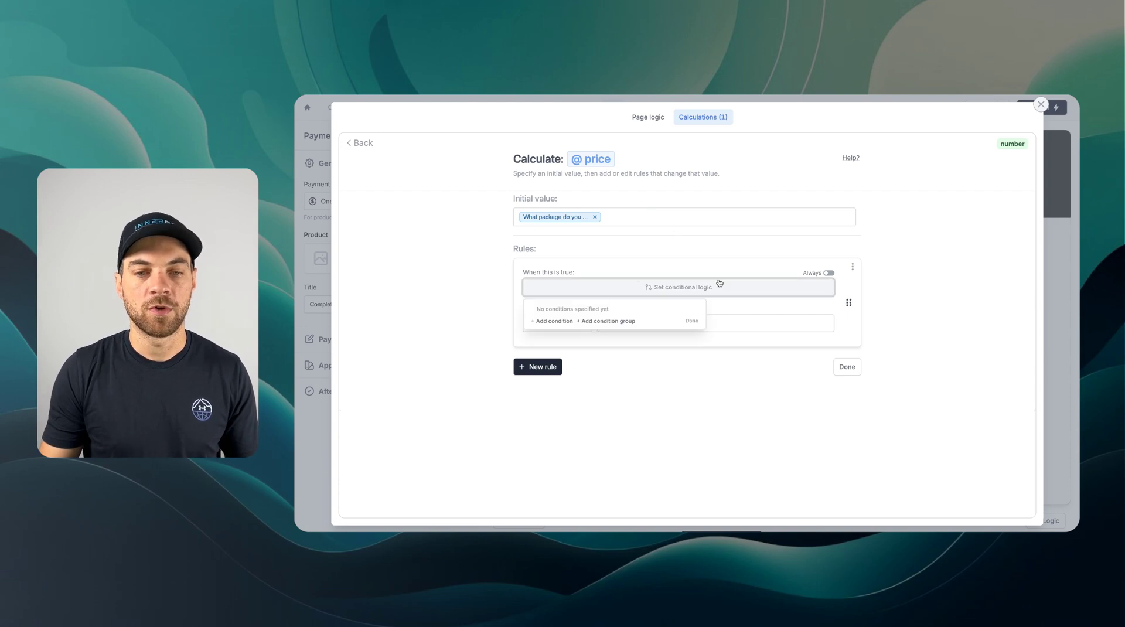
click(554, 322)
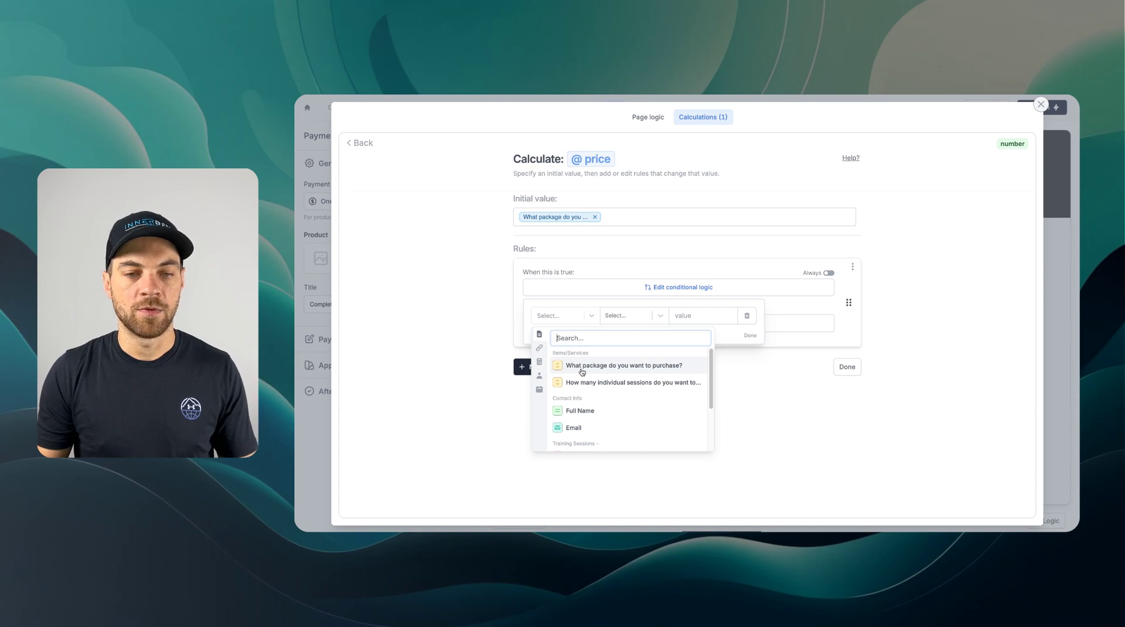
click(587, 371)
click(694, 317)
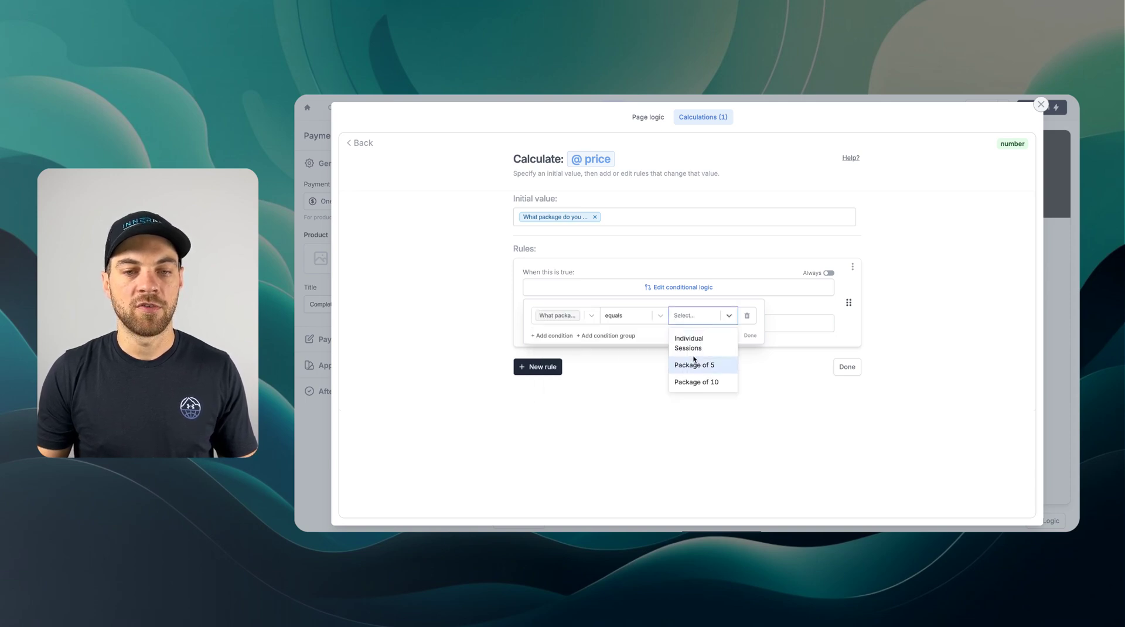
click(694, 349)
click(748, 337)
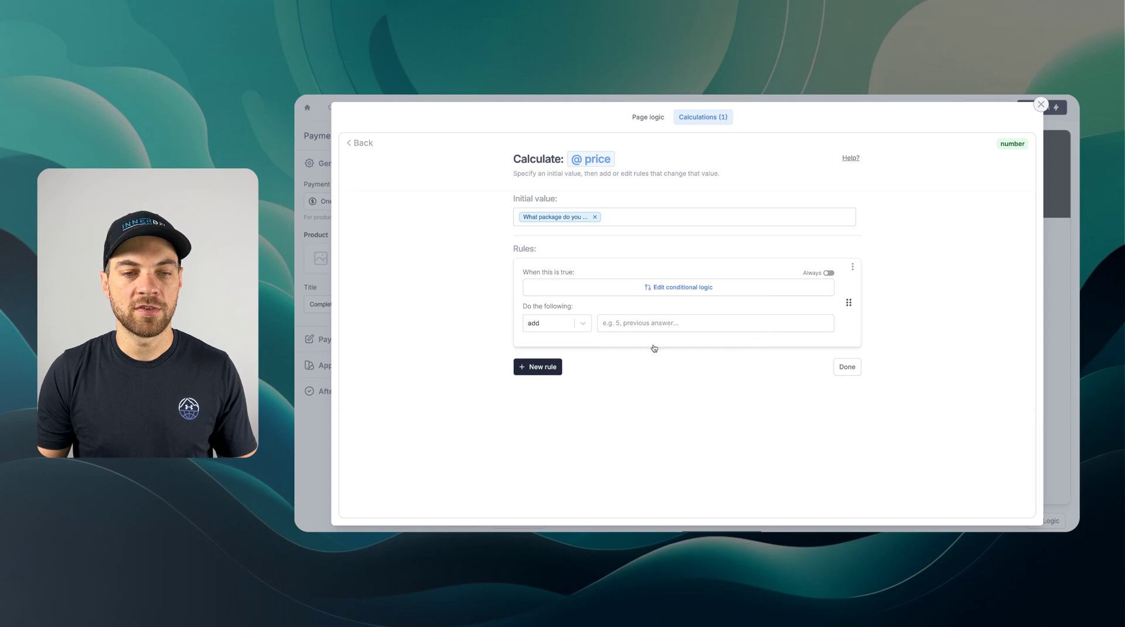
- Make that rule multiply price by the requested number of individual sessions and finish the calculation
click(582, 324)
click(561, 380)
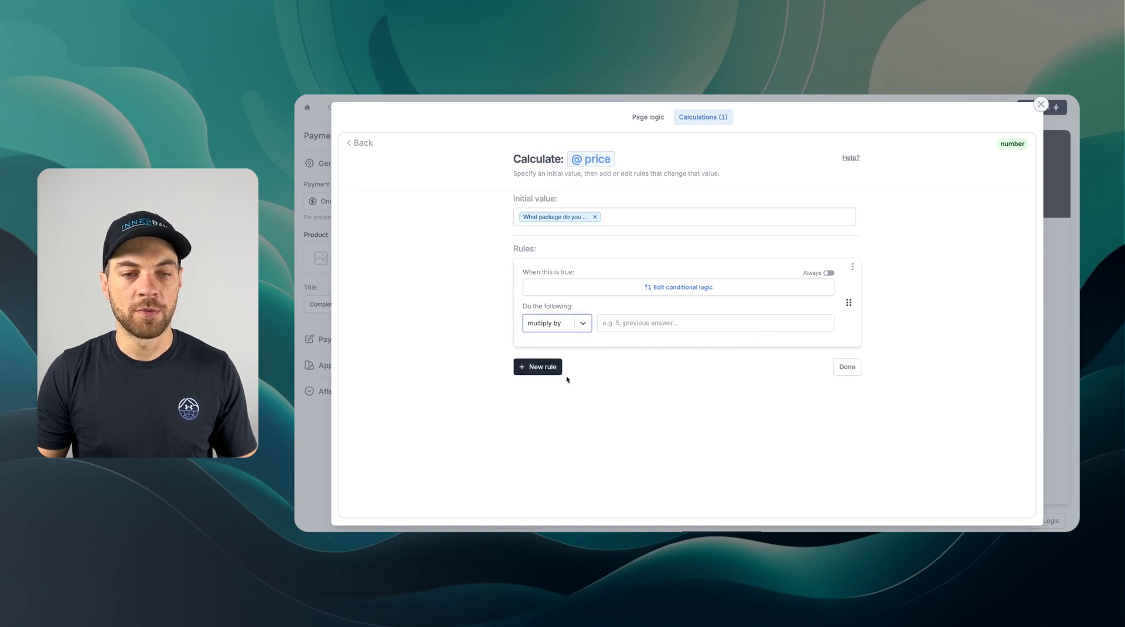
click(754, 325)
click(824, 323)
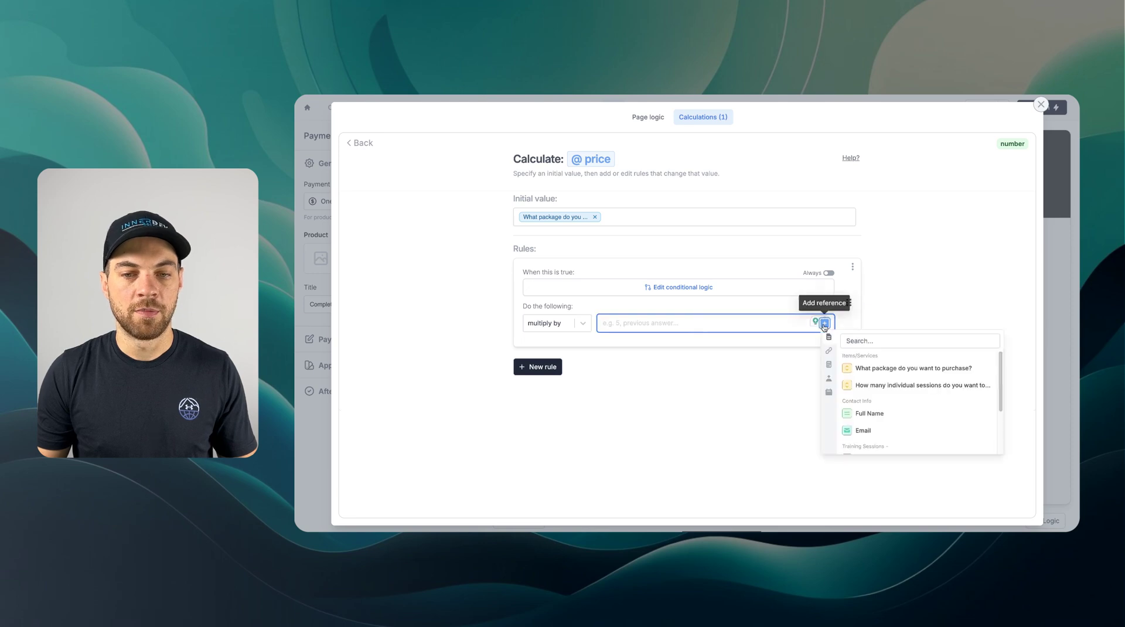
click(877, 385)
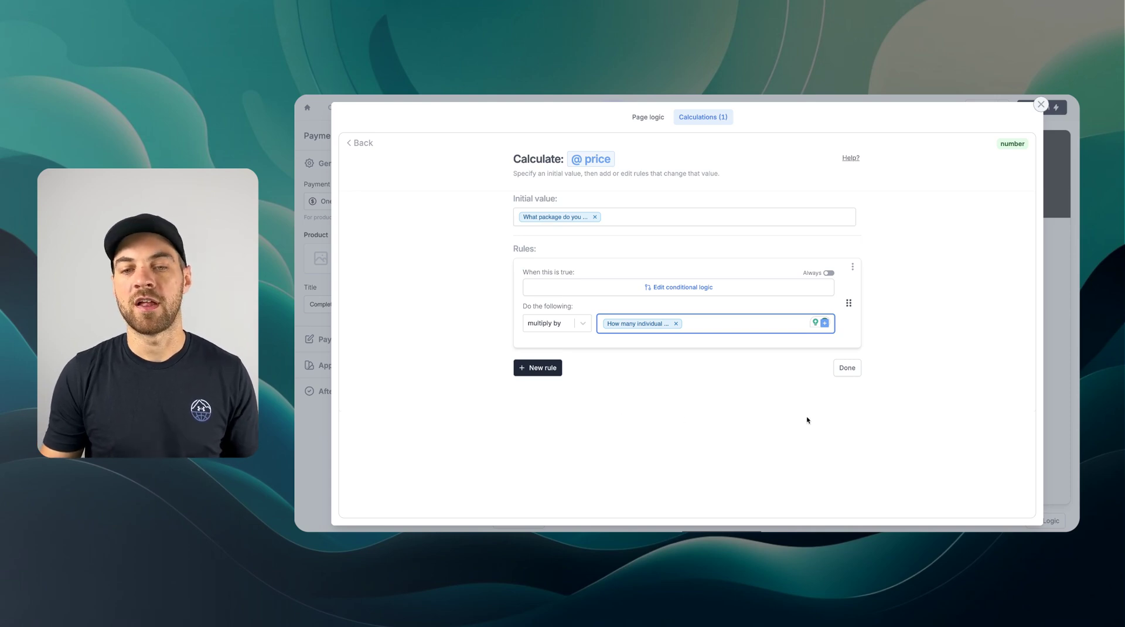
click(848, 368)
click(546, 253)
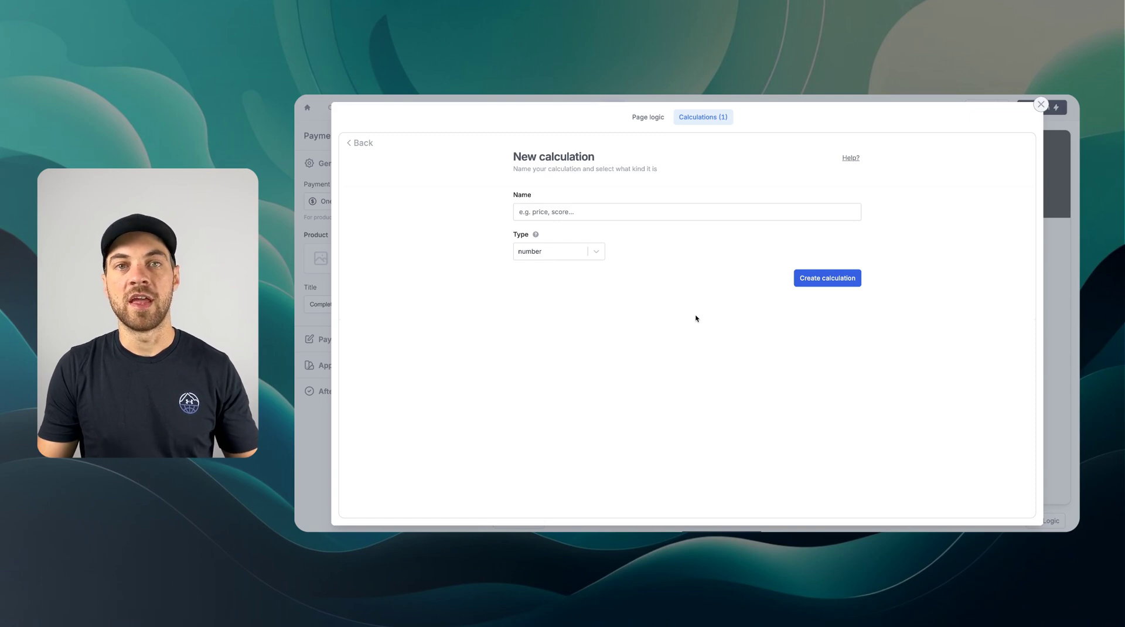
- Create a text-type calculation named 'number of sessions'
click(554, 213)
text(nu)
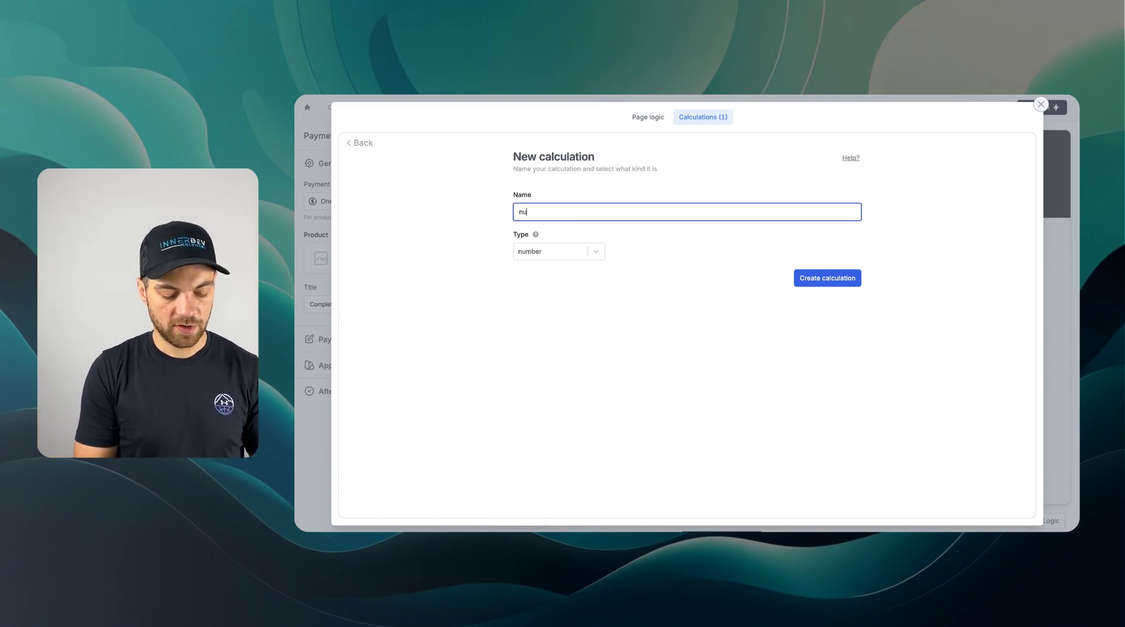
text(mber of sessions)
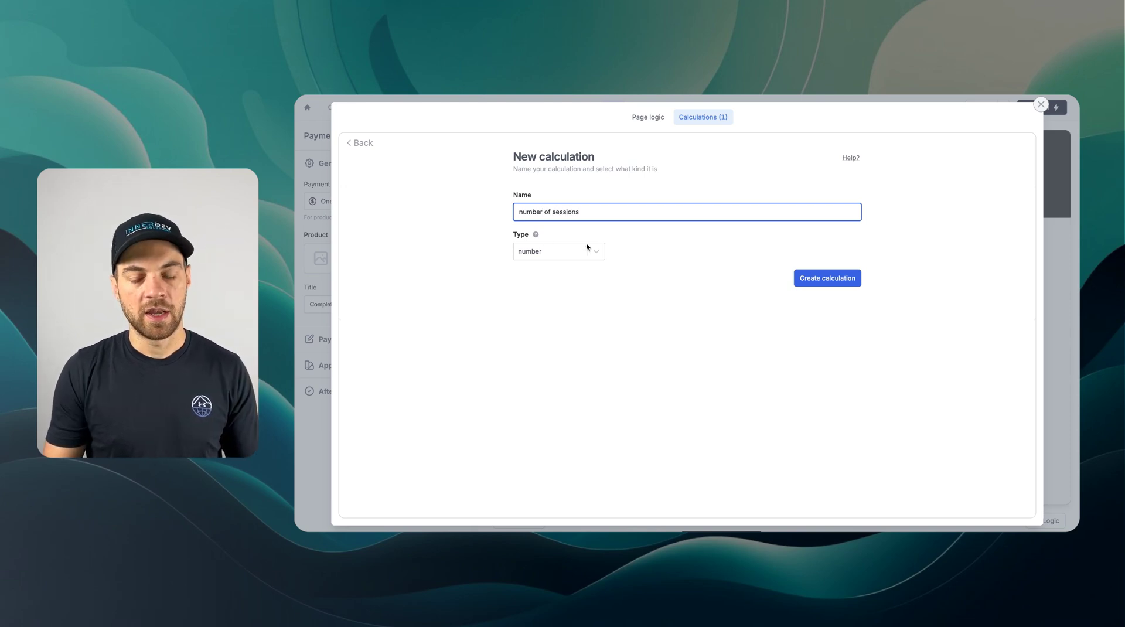
click(594, 252)
click(574, 291)
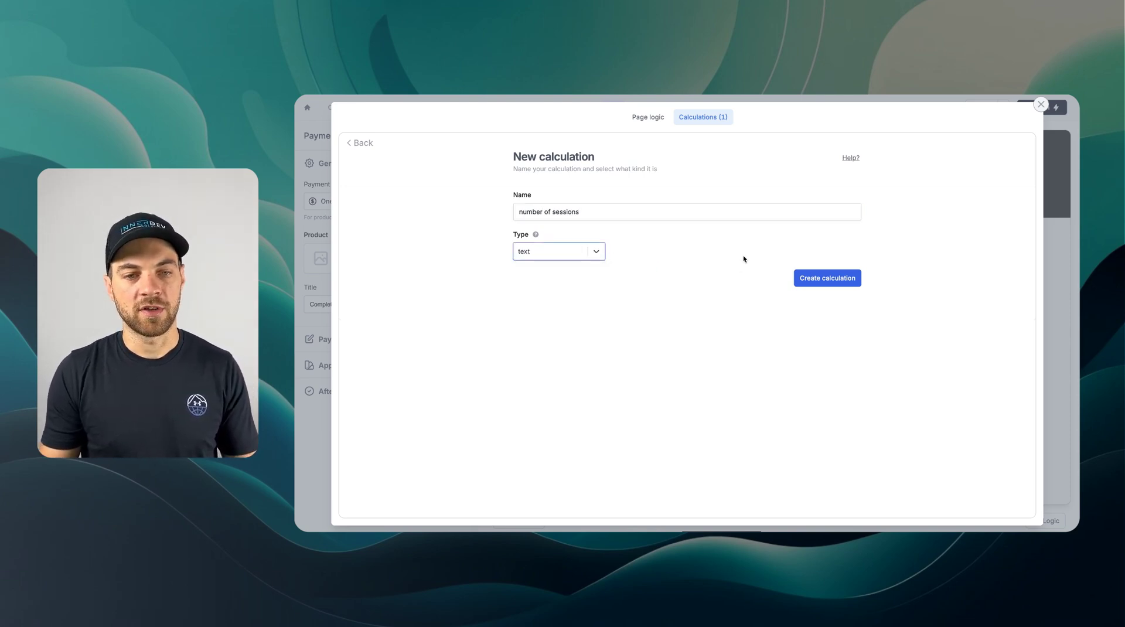
click(818, 281)
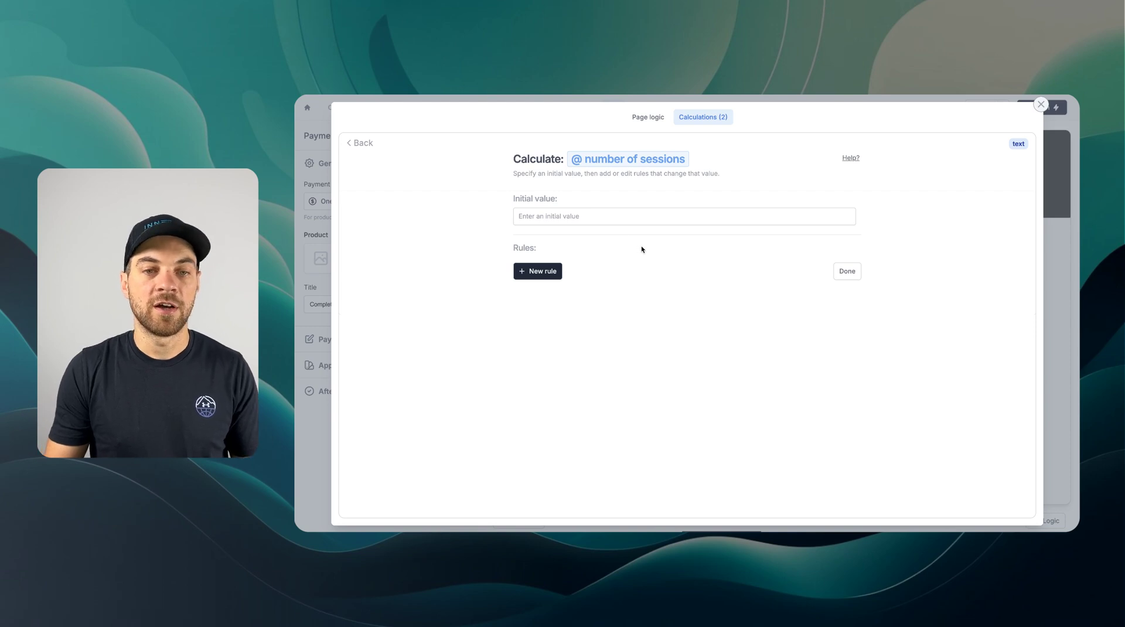
click(565, 217)
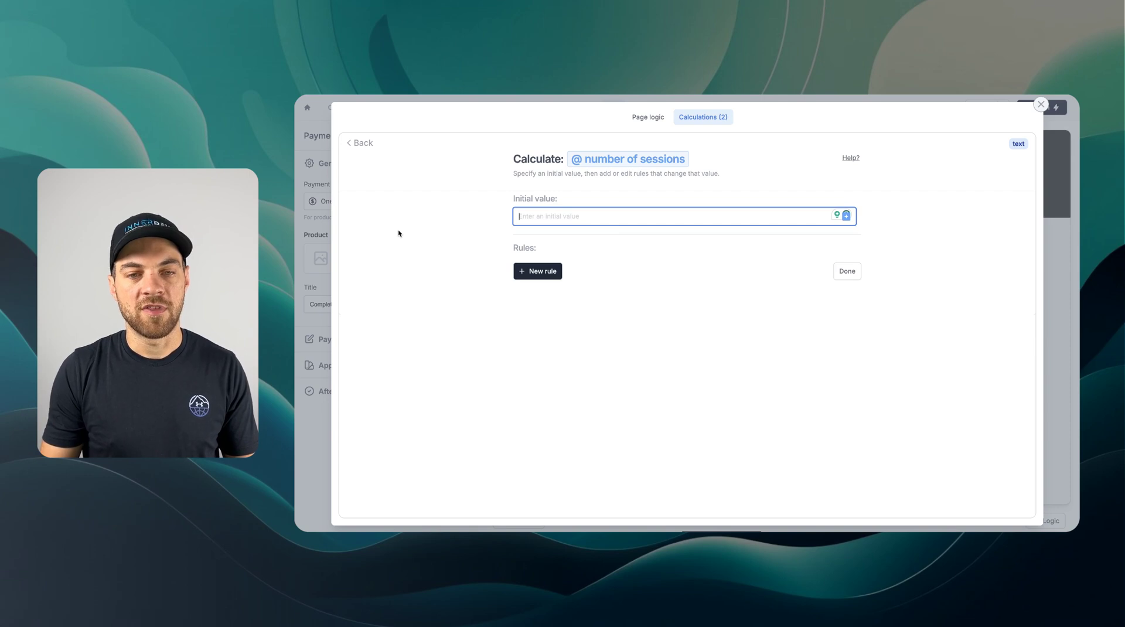
- Add three rules to the number of sessions calculation
click(540, 272)
click(540, 369)
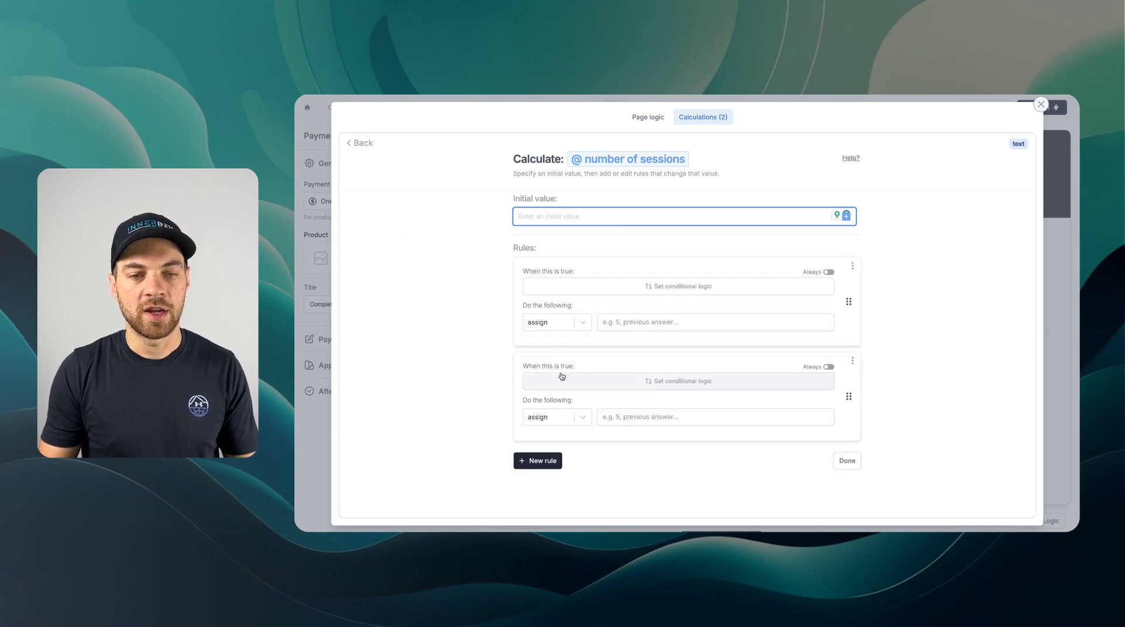
click(539, 461)
scroll(681, 281, down, 2)
scroll(680, 275, up, 1)
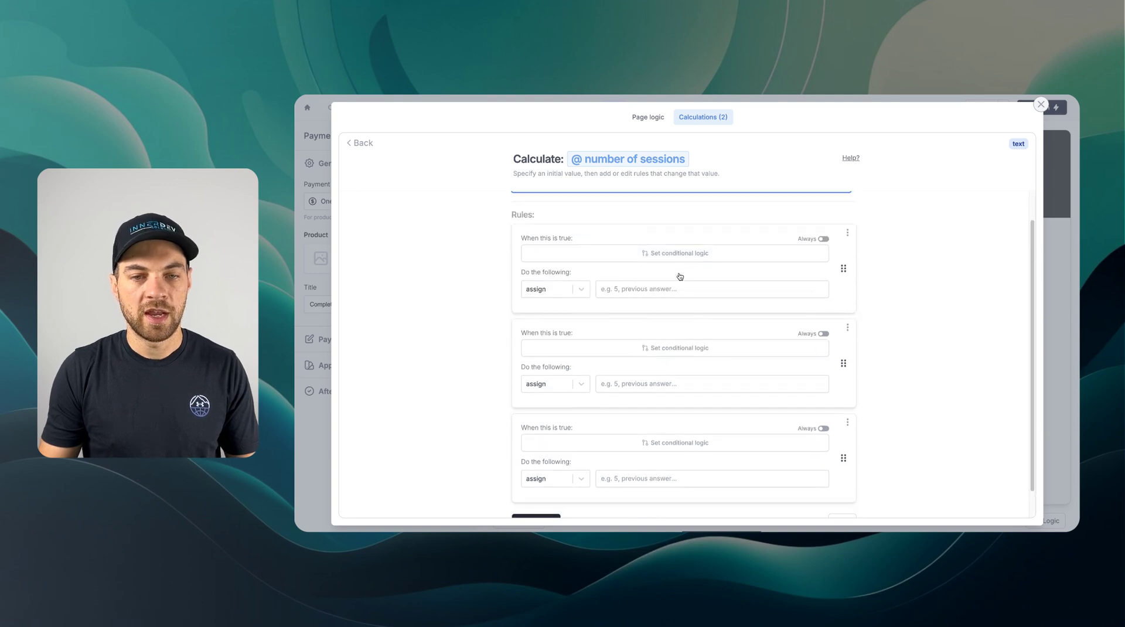
- Set the first rule to assign 5 when the package equals Package of 5
click(543, 255)
click(557, 289)
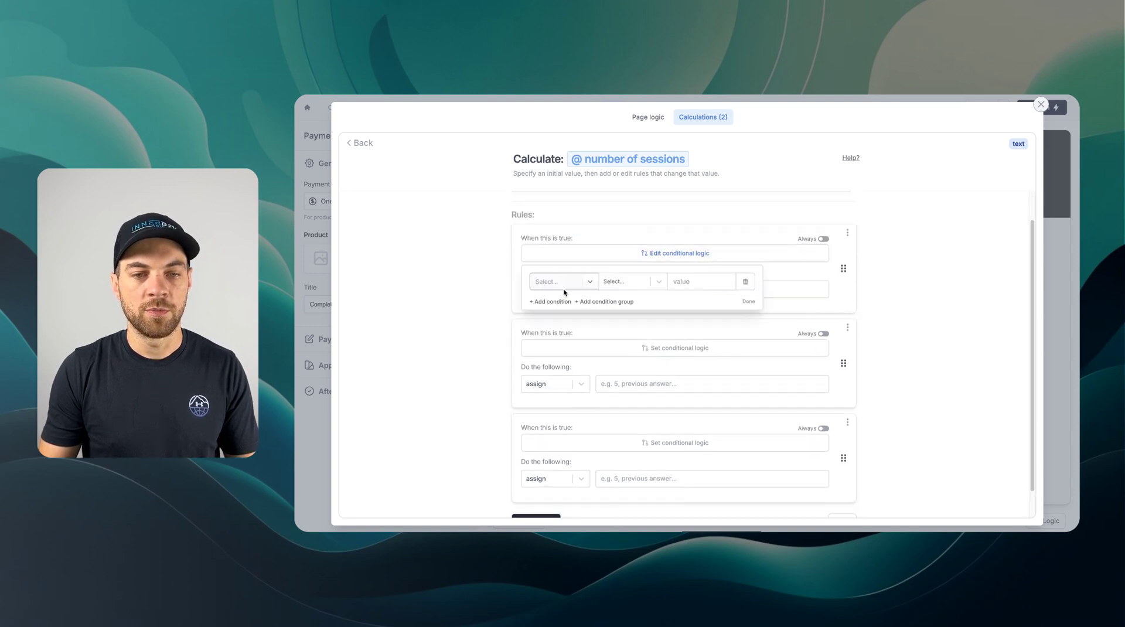
click(559, 284)
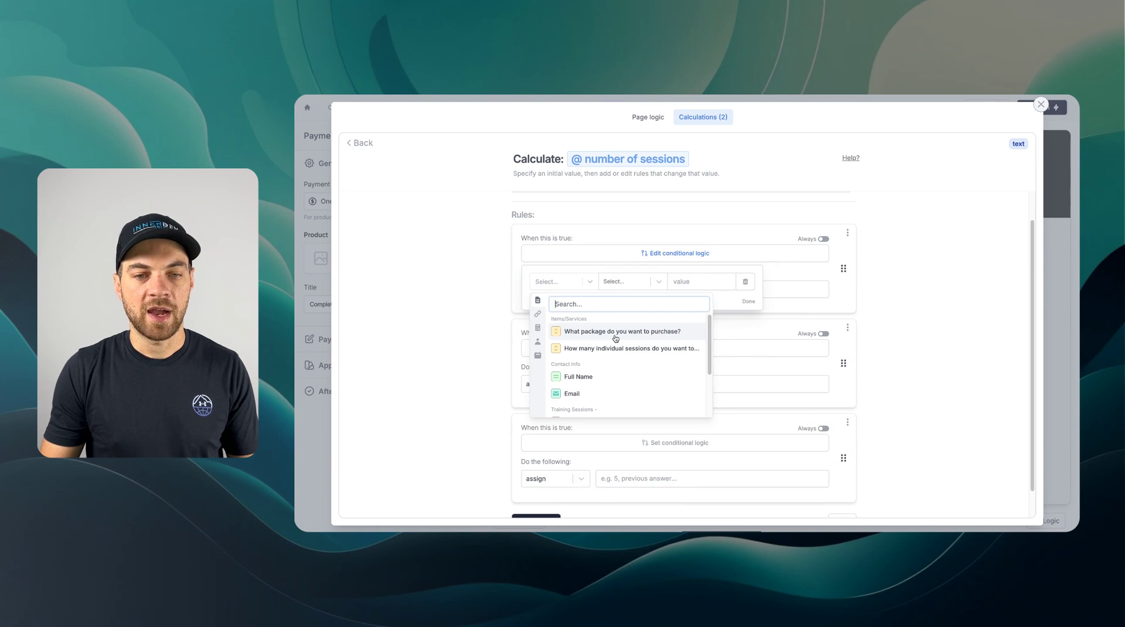
click(617, 337)
click(692, 281)
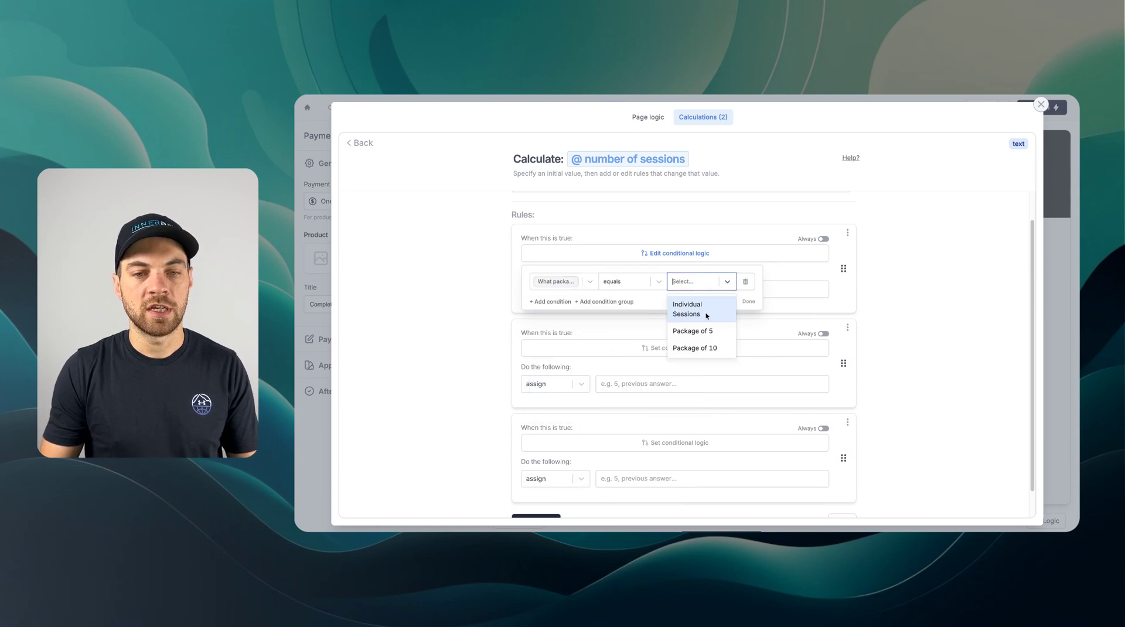
click(696, 331)
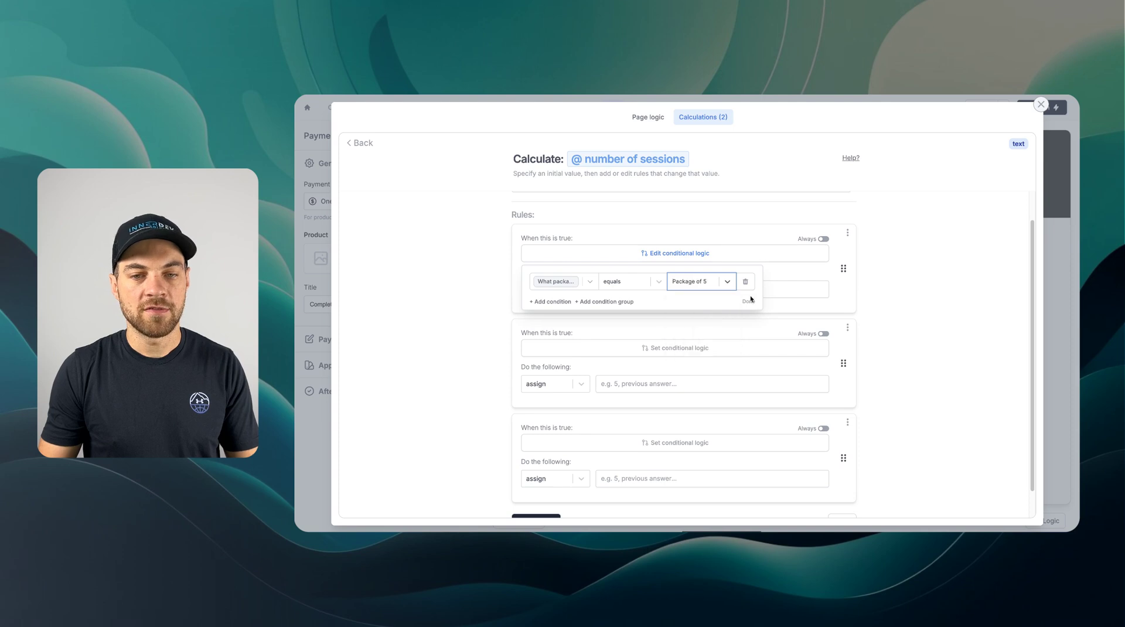
click(748, 302)
click(640, 290)
text(5)
scroll(635, 247, down, 1)
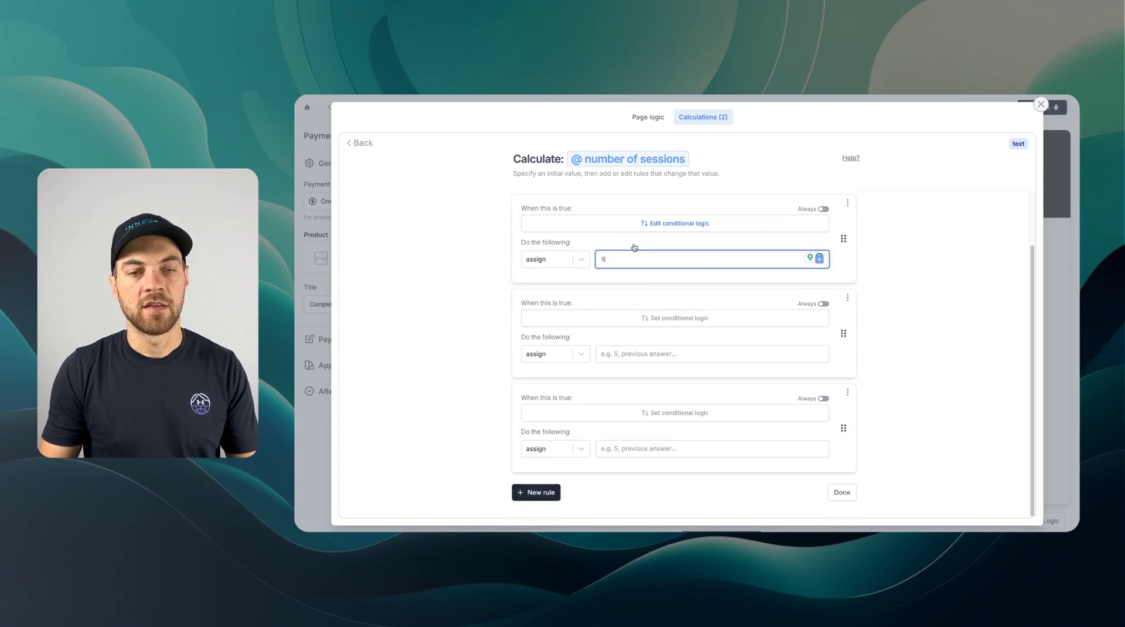
- Set the second rule to assign 10 when the package equals Package of 10
click(592, 322)
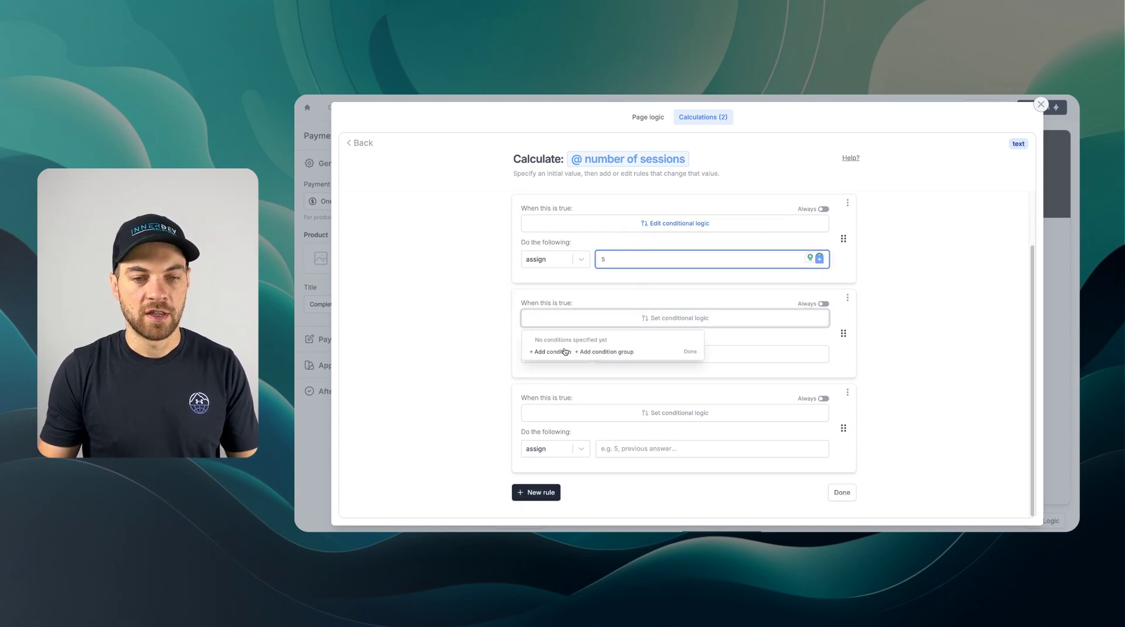
click(564, 352)
click(564, 351)
click(585, 404)
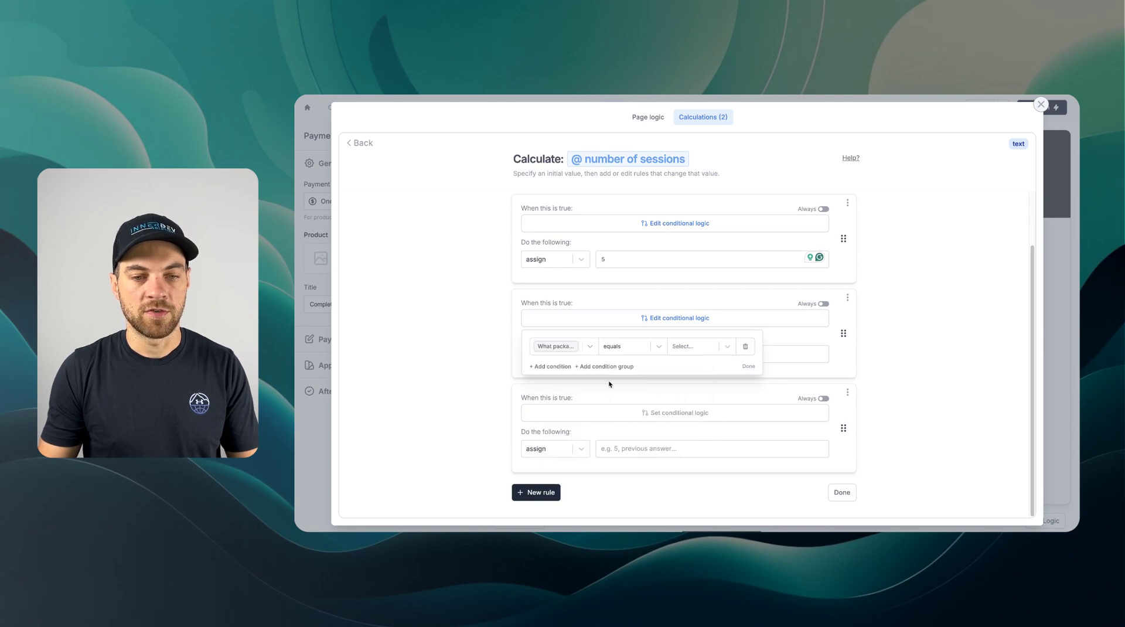
click(682, 346)
click(704, 414)
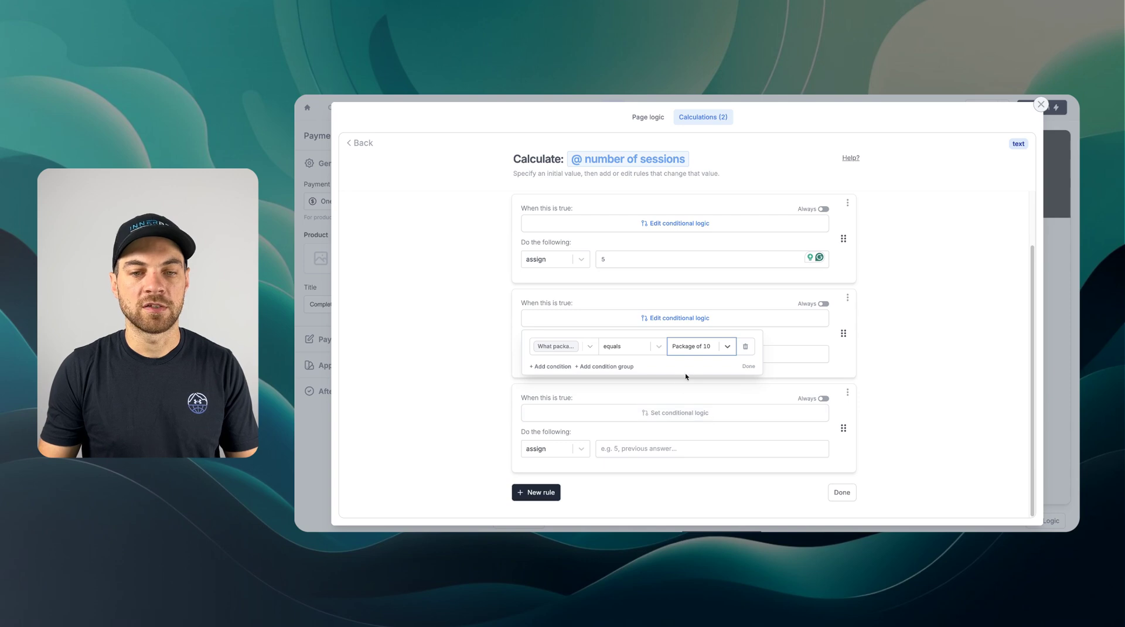
click(748, 366)
click(679, 359)
text(10)
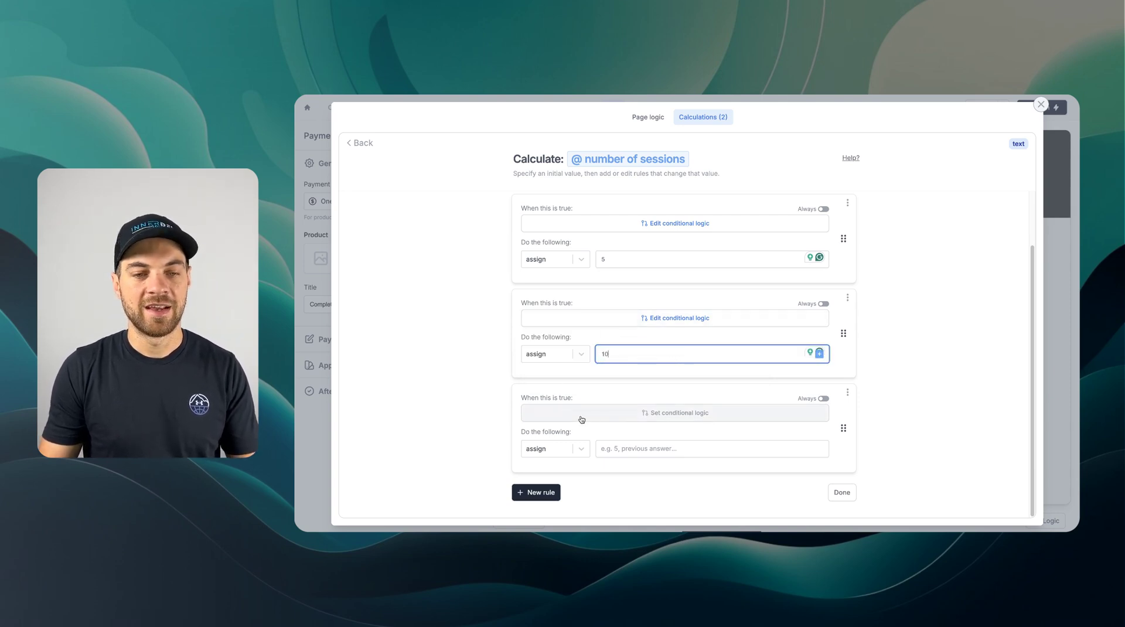
- Set the third rule to assign the individual sessions count answer when Individual Sessions is chosen
click(625, 417)
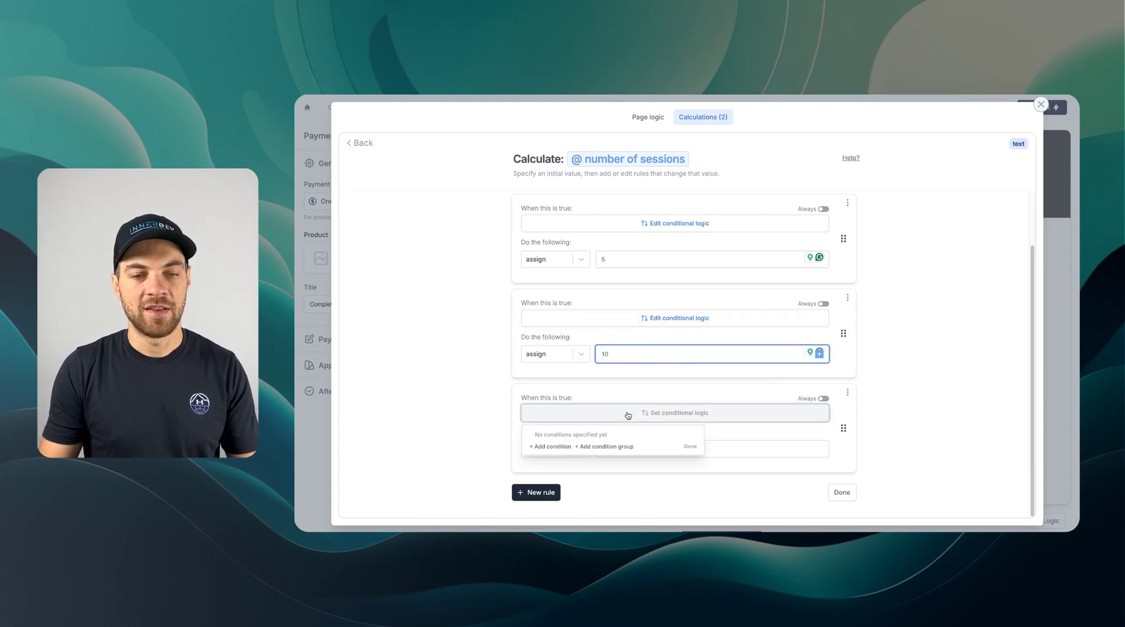
click(557, 447)
click(595, 345)
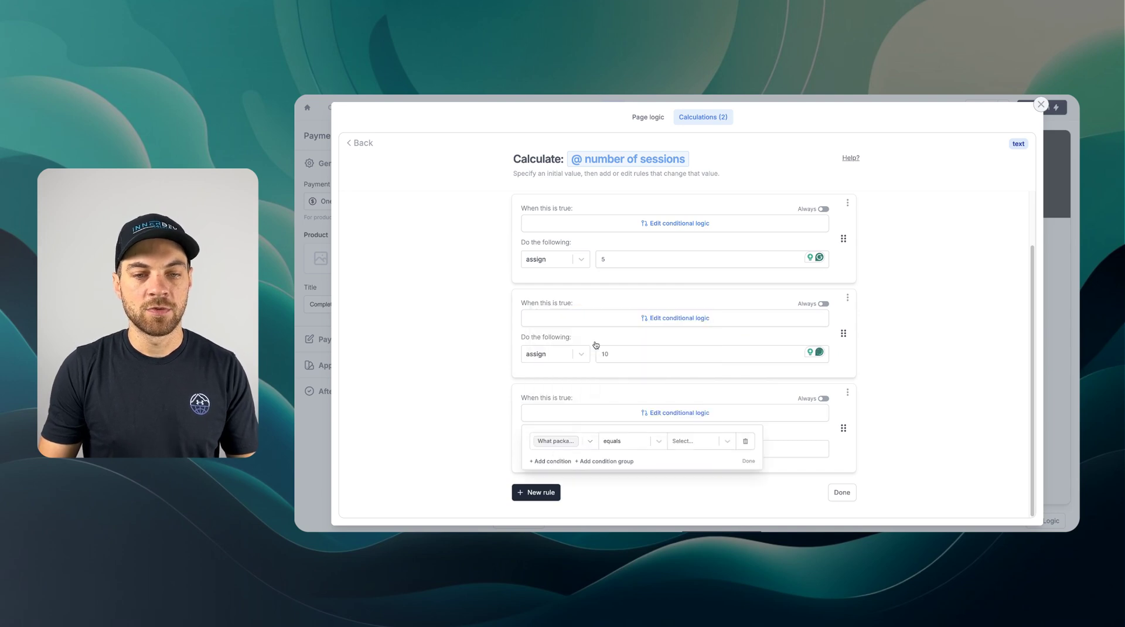
click(697, 446)
click(690, 464)
click(656, 474)
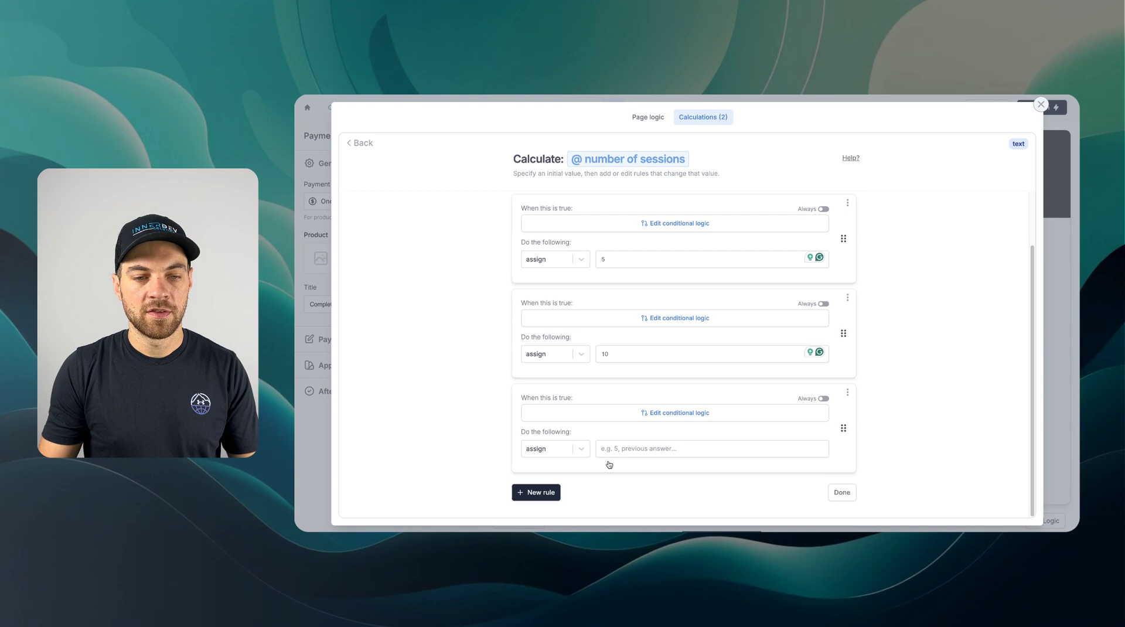
click(636, 448)
click(818, 449)
click(867, 381)
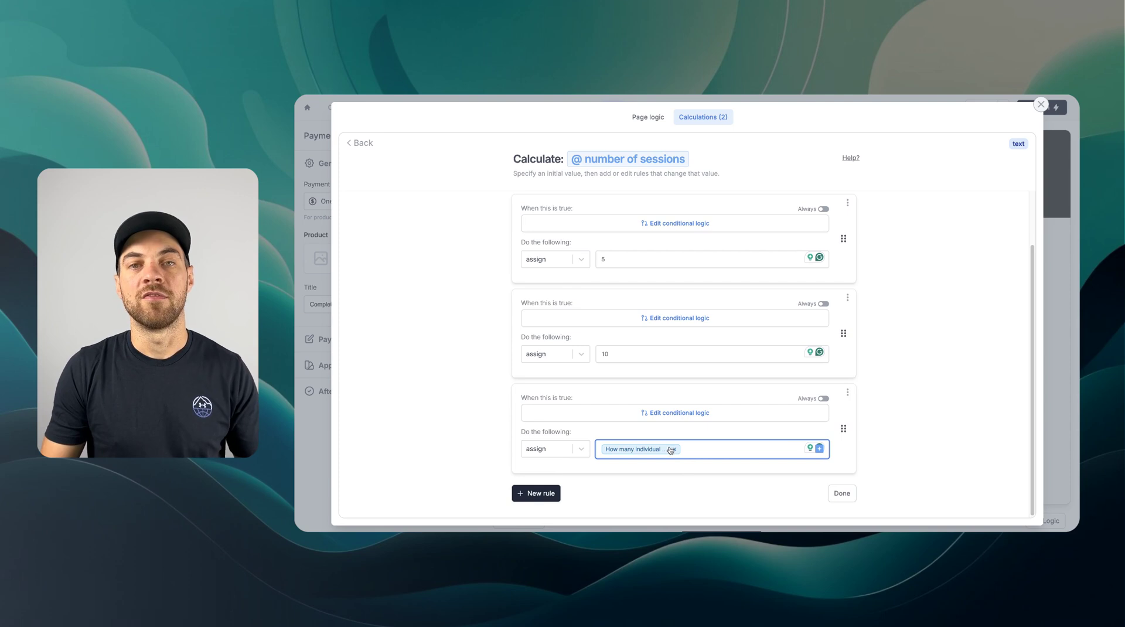
click(838, 495)
- Return to payment settings and keep the already-connected Stripe account for checkout
click(1041, 104)
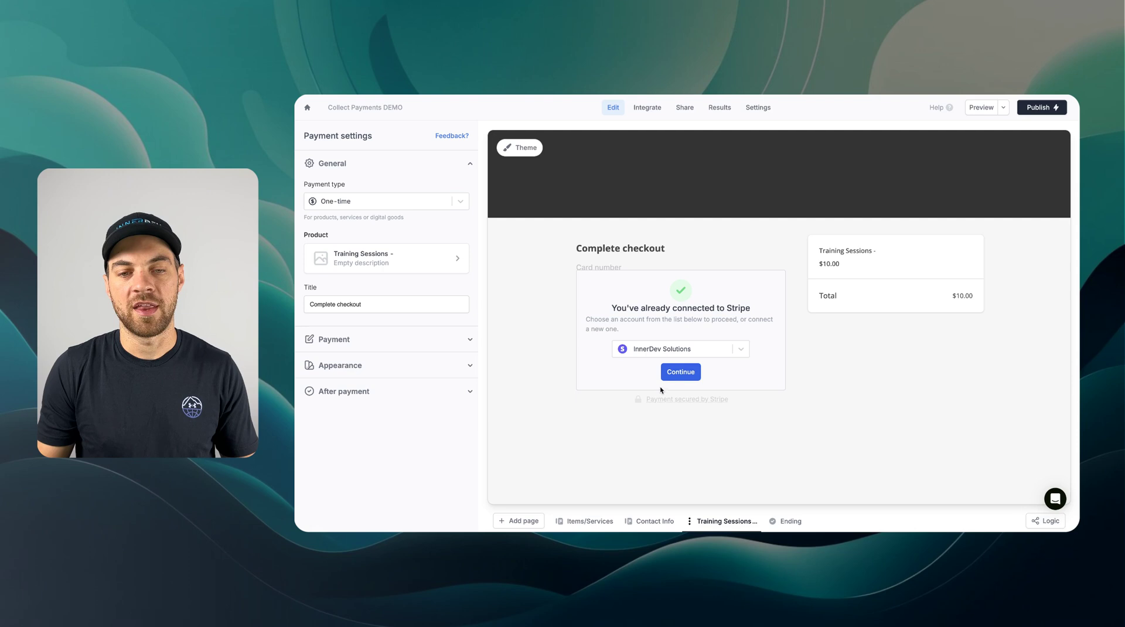
click(665, 372)
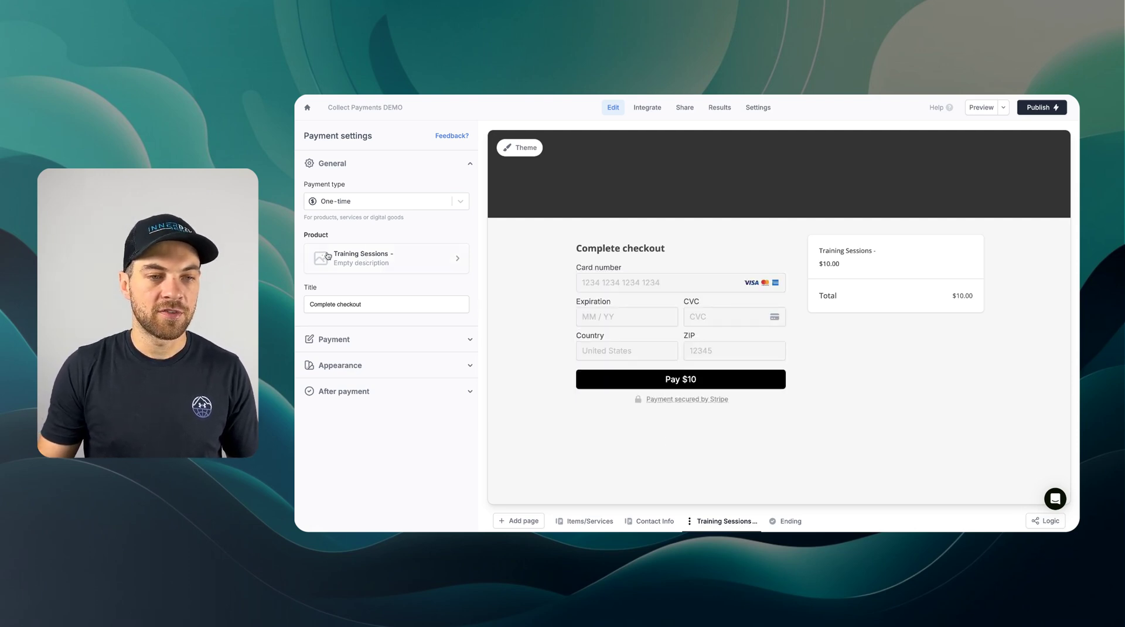
- Append the 'number of sessions' calculation to the product name
click(363, 256)
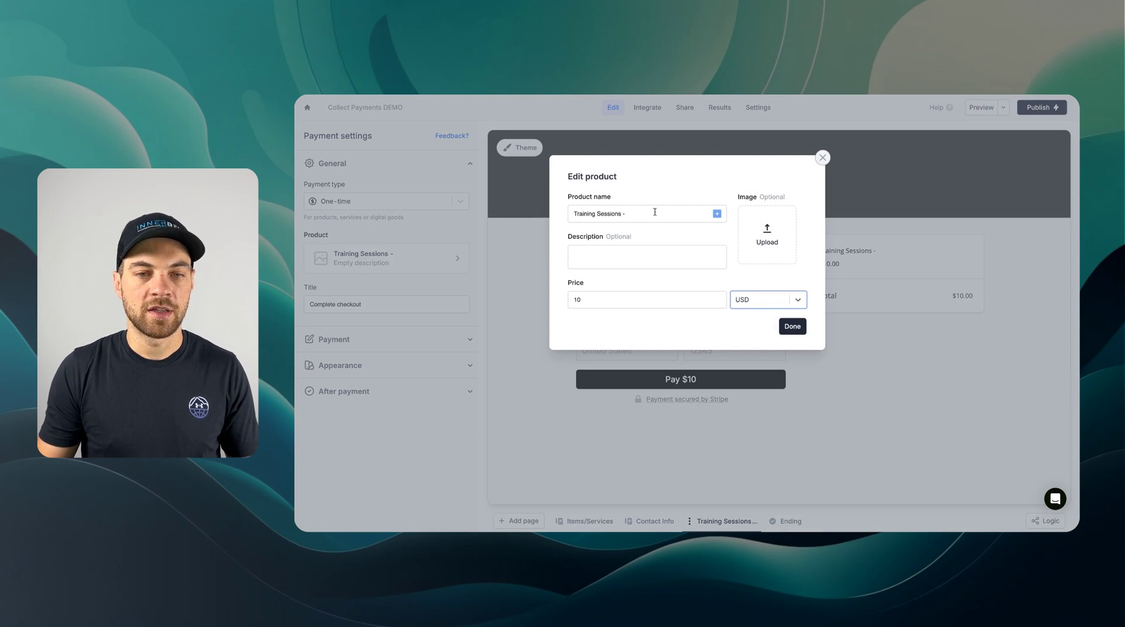
click(656, 214)
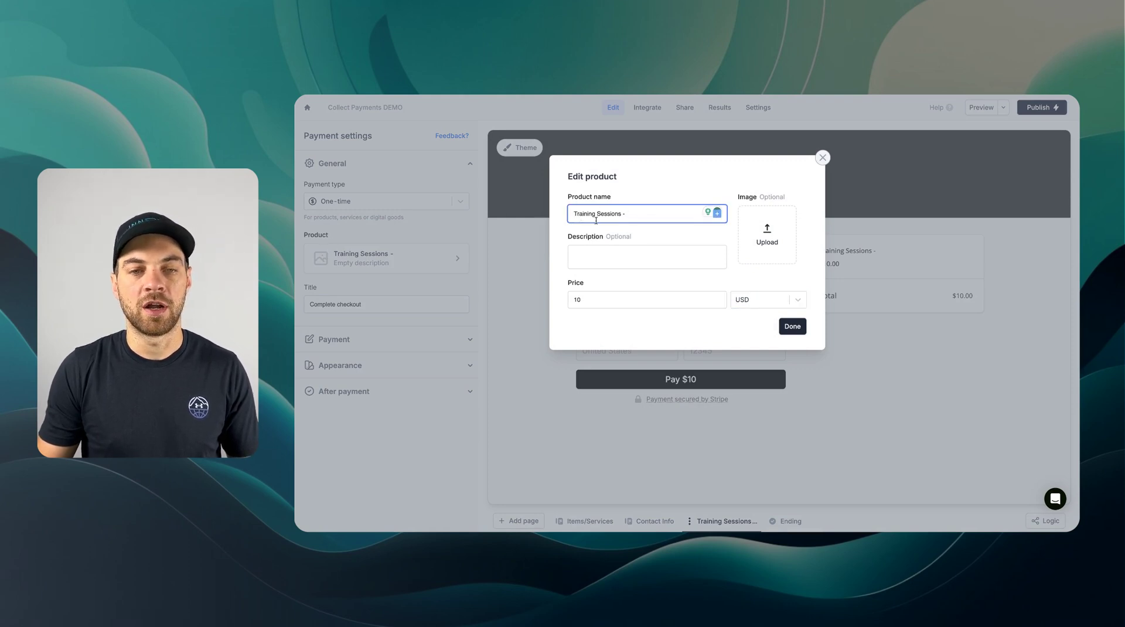
click(717, 213)
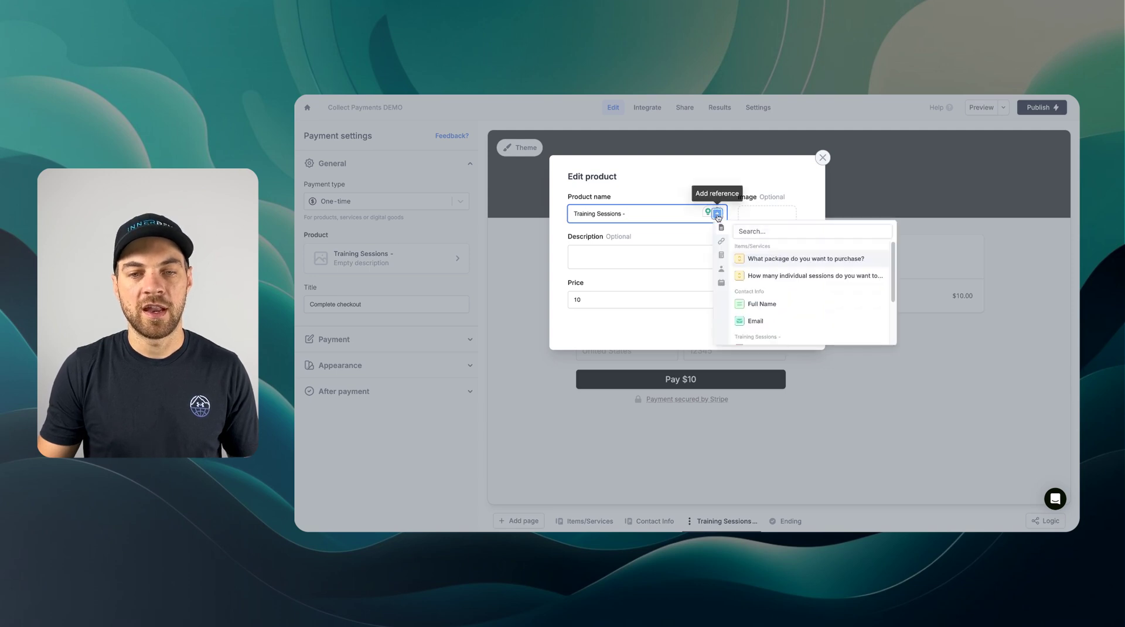
click(722, 256)
click(776, 269)
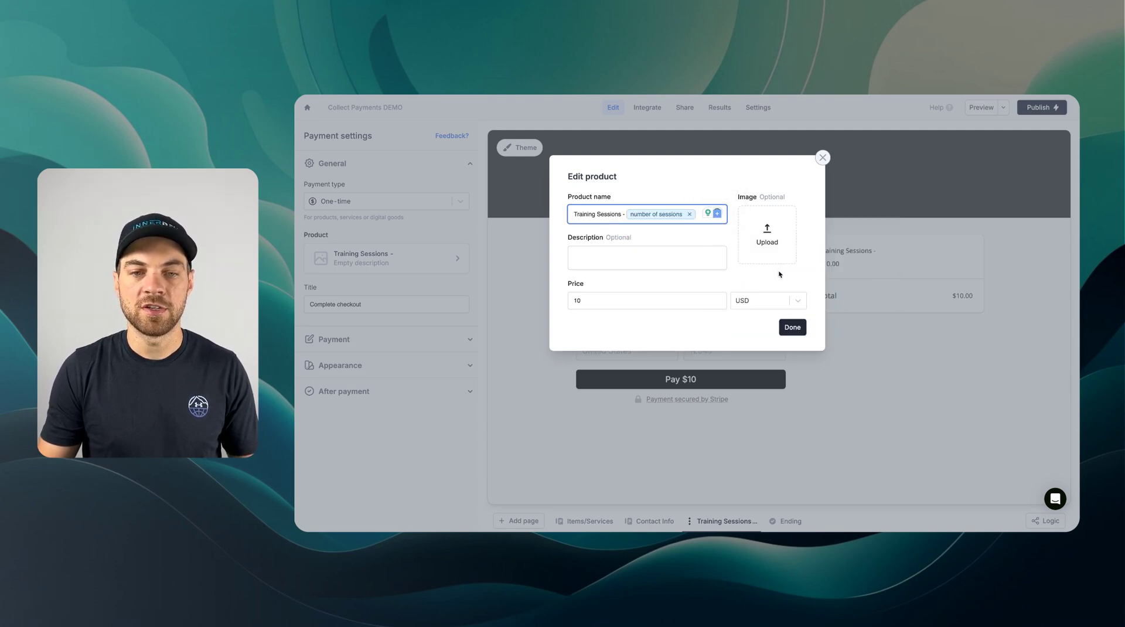
- Replace the fixed $10 product price with the 'price' calculation and save the product
click(664, 301)
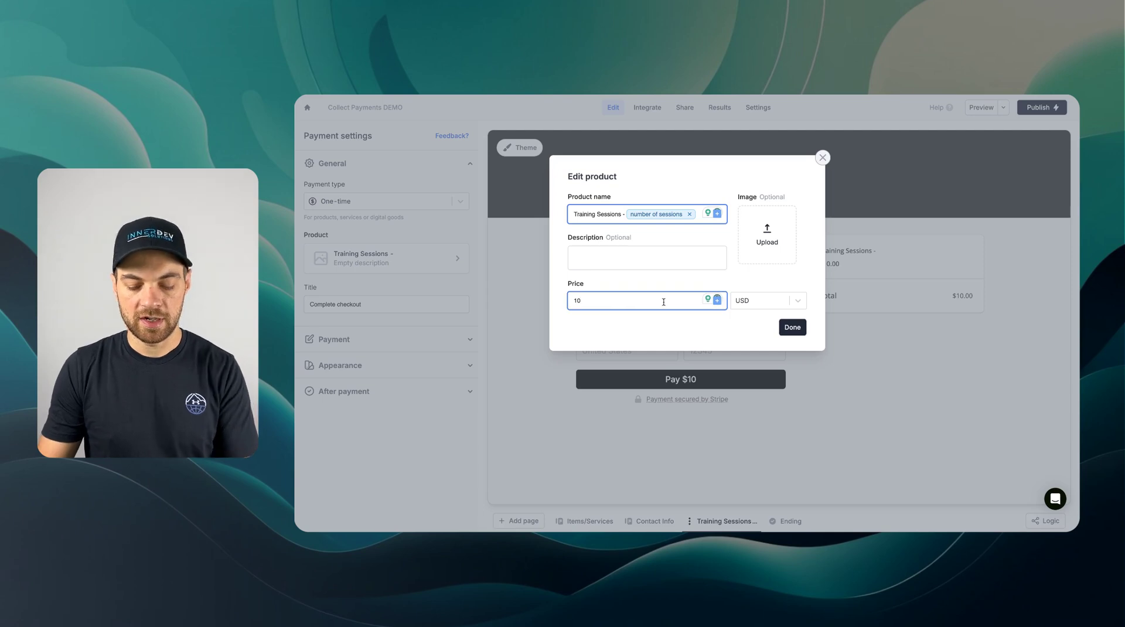
key(BackSpace)
key(BackSpace)
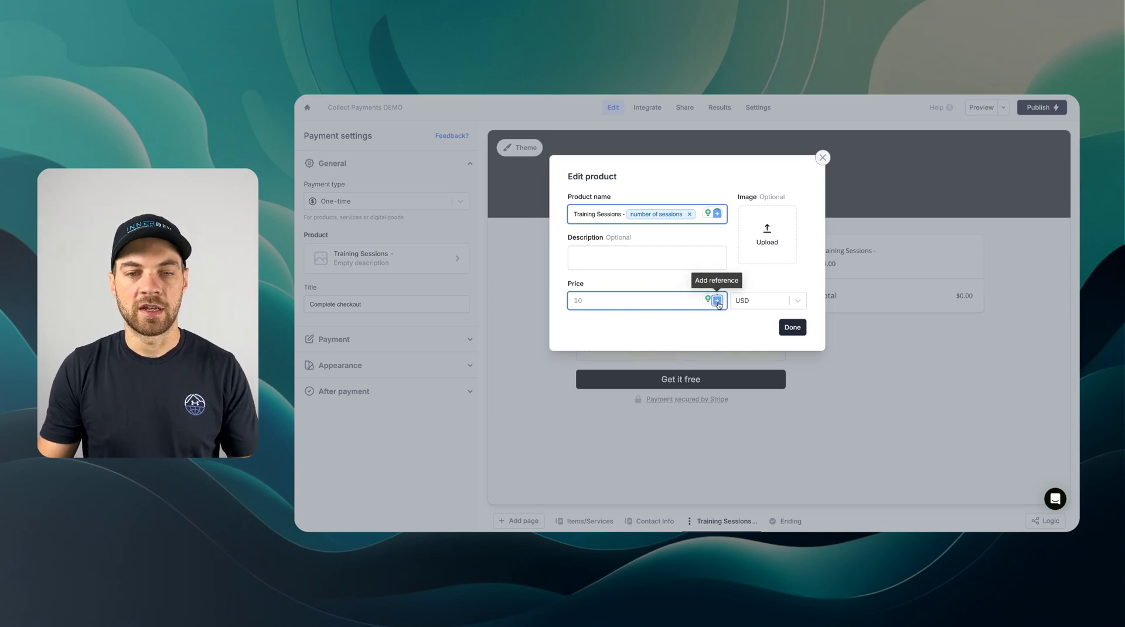
click(717, 302)
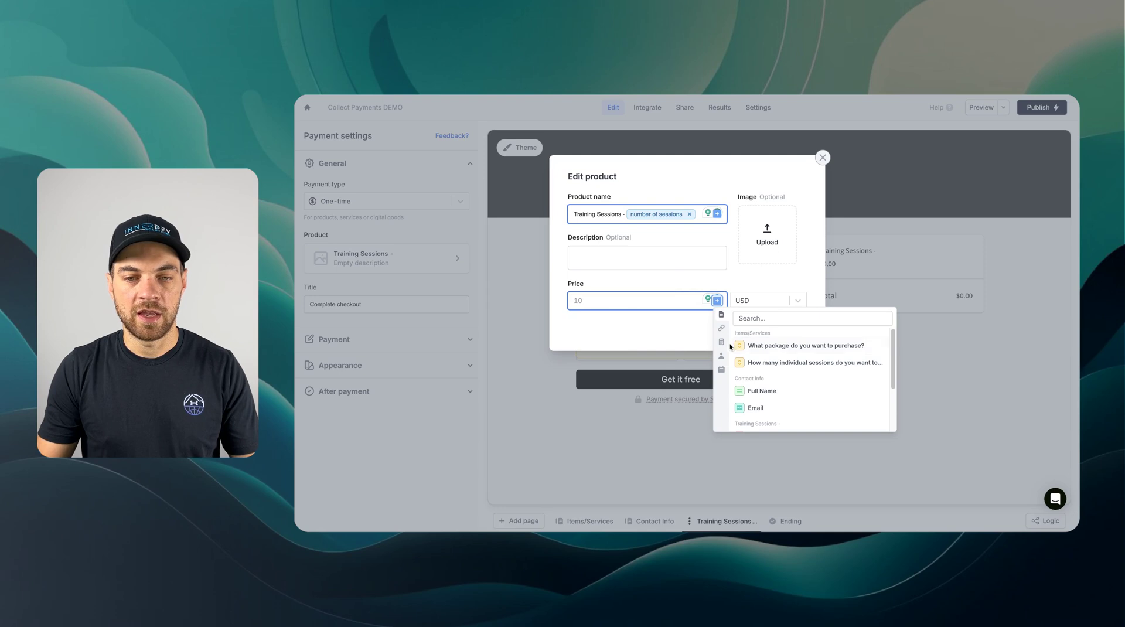
click(721, 341)
click(756, 345)
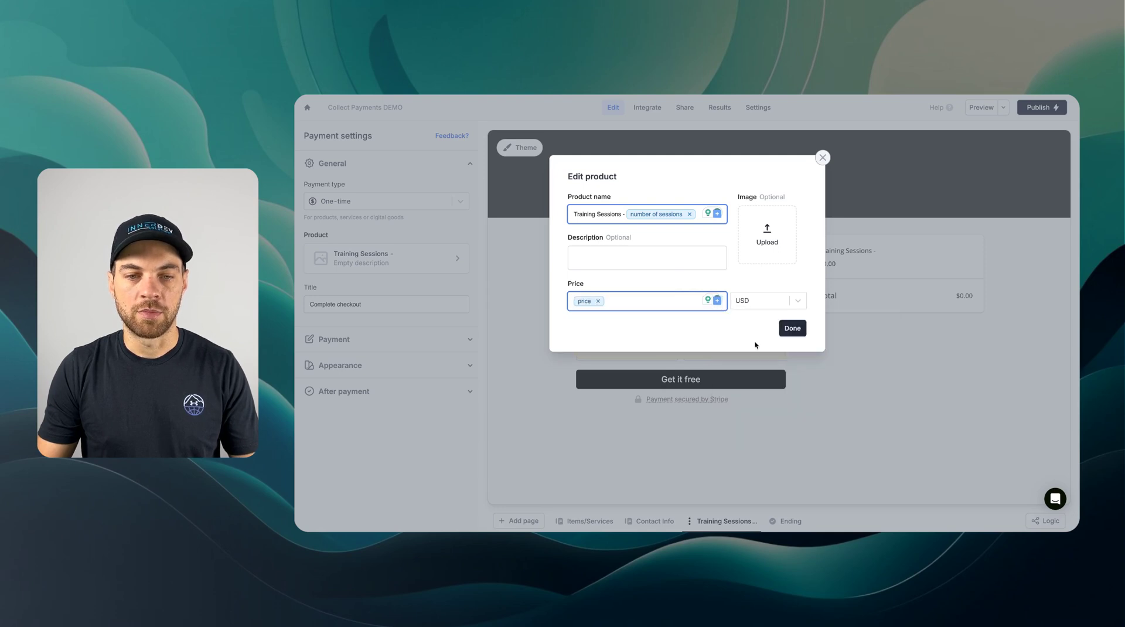
click(803, 332)
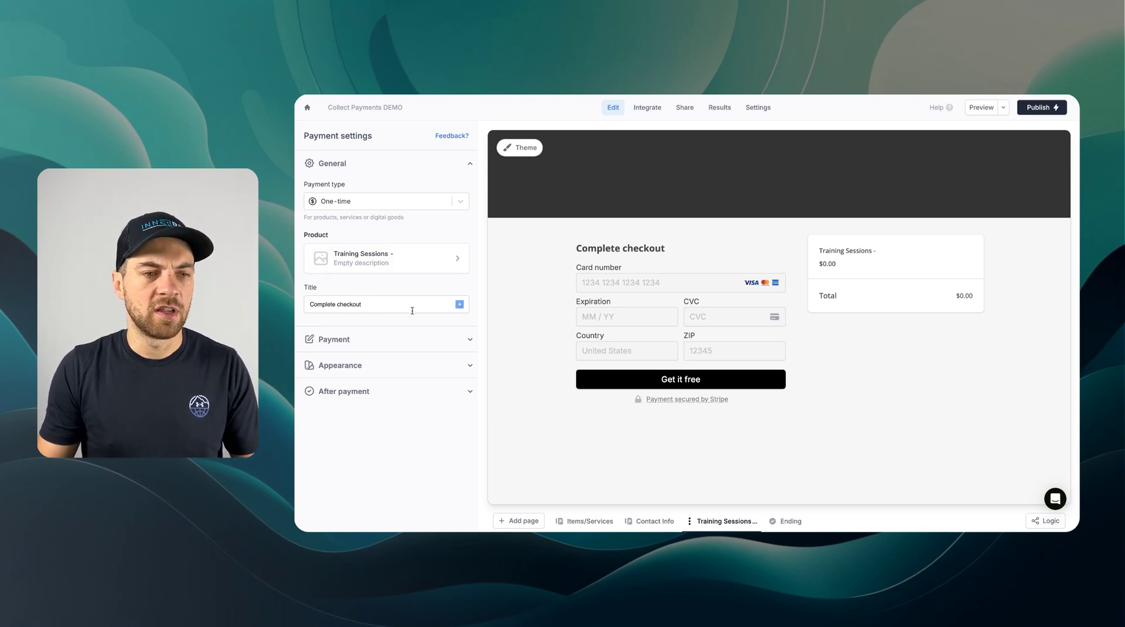
- Turn on Collect email and Pre-fill, mapping customer email to Email and customer name to Full Name
click(366, 347)
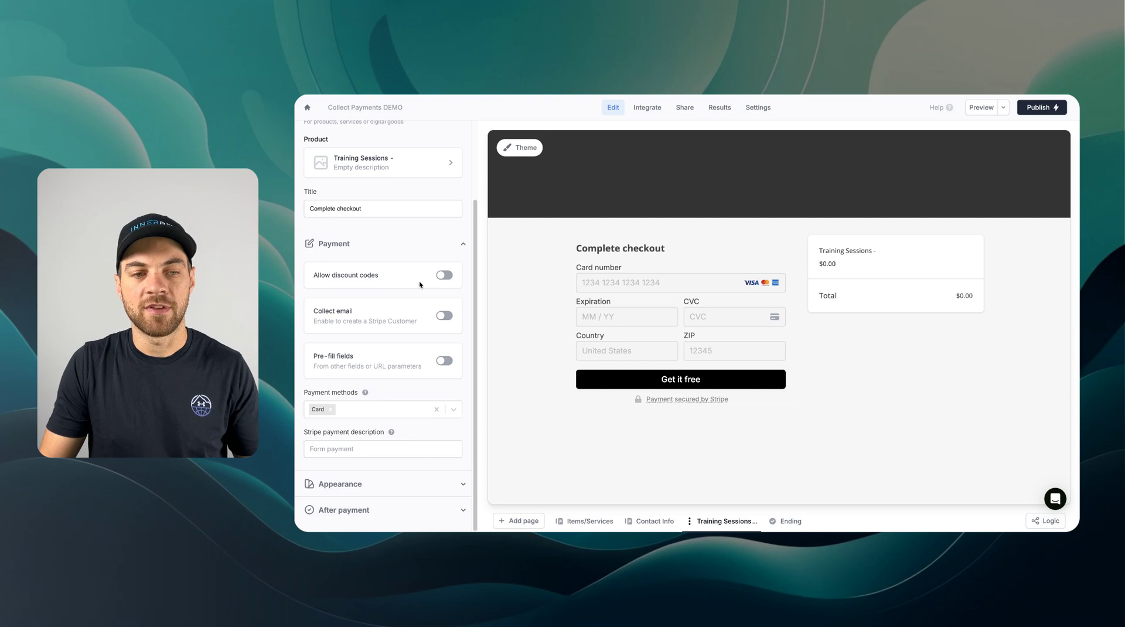
click(443, 316)
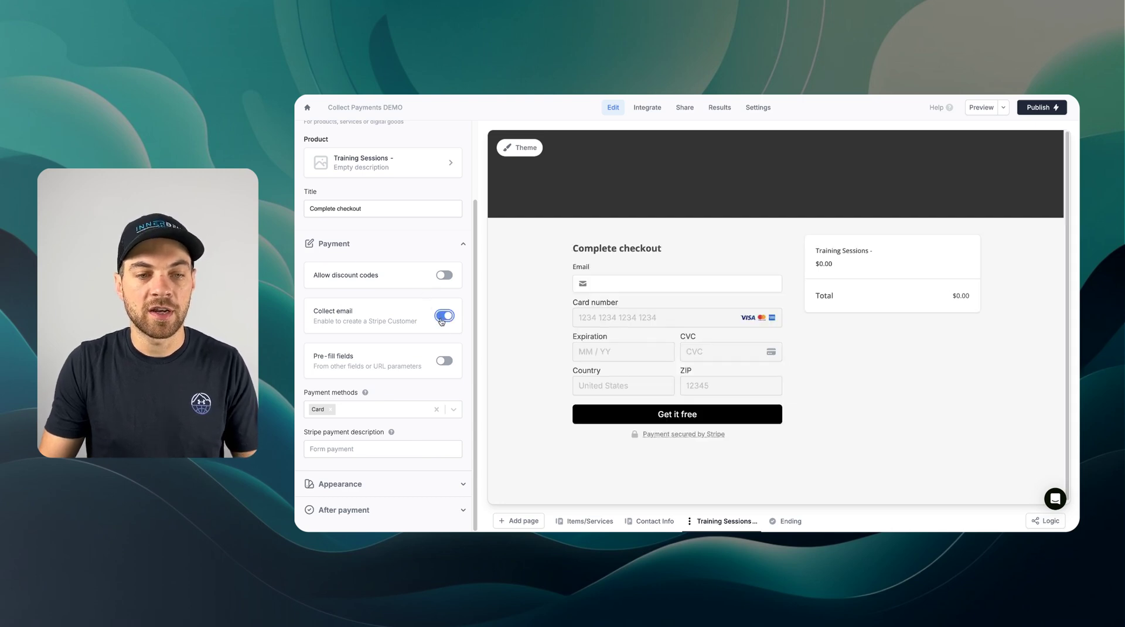
click(443, 358)
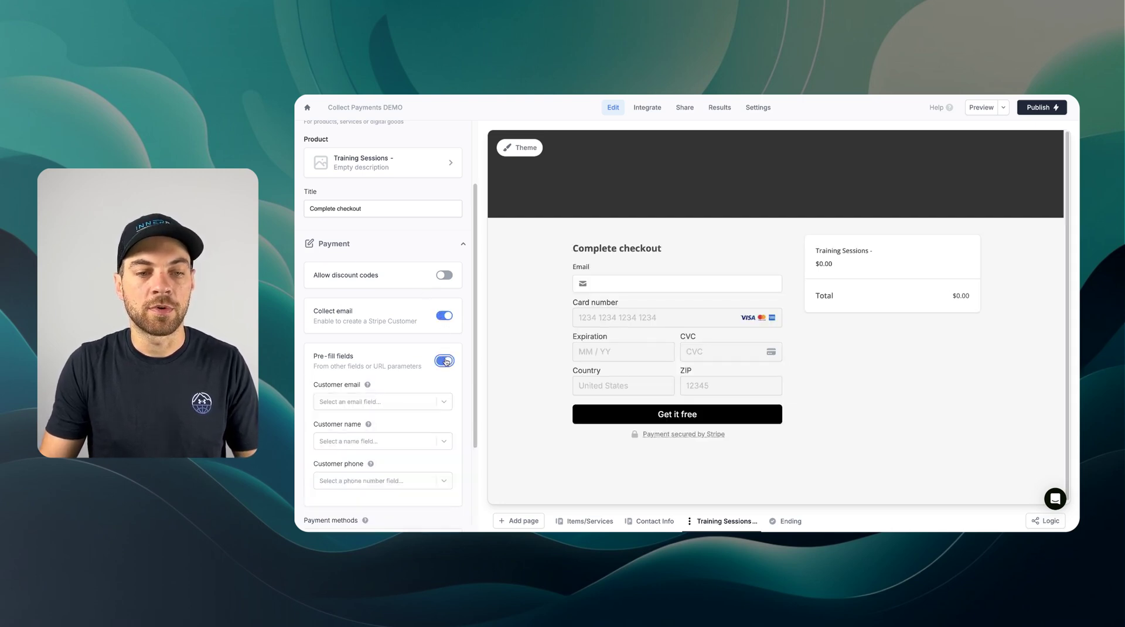
click(382, 281)
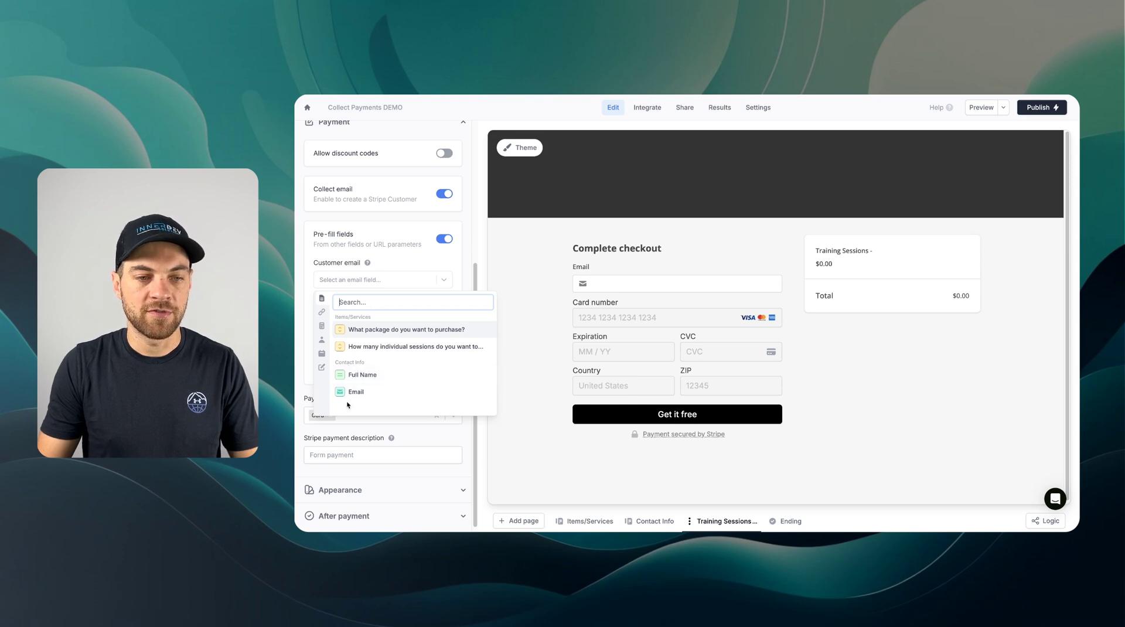
click(350, 395)
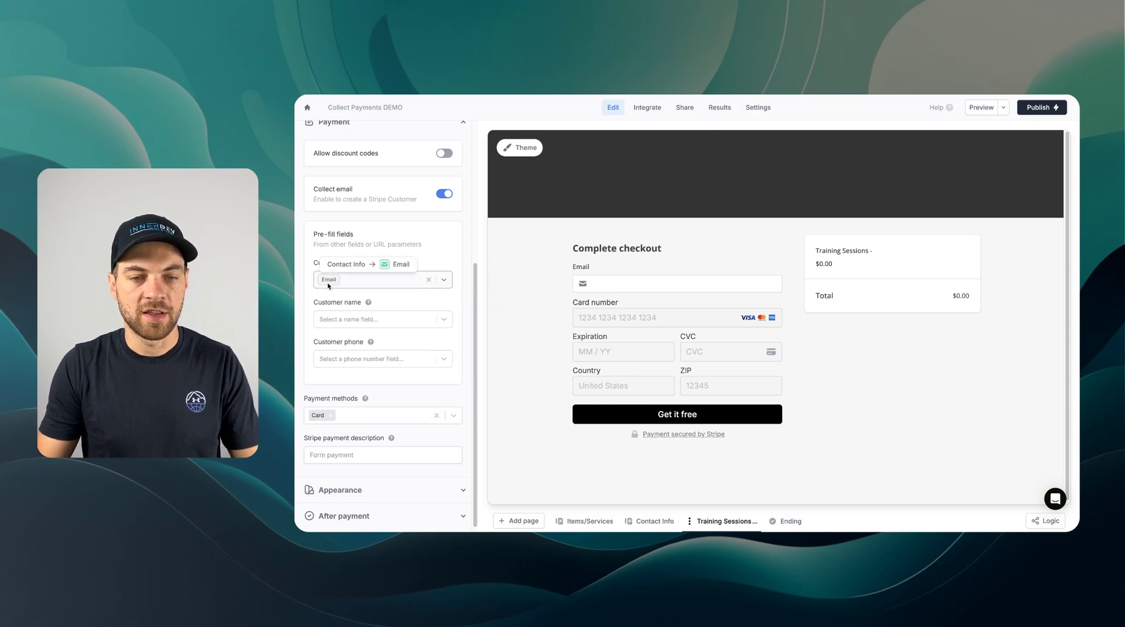
scroll(477, 306, down, 1)
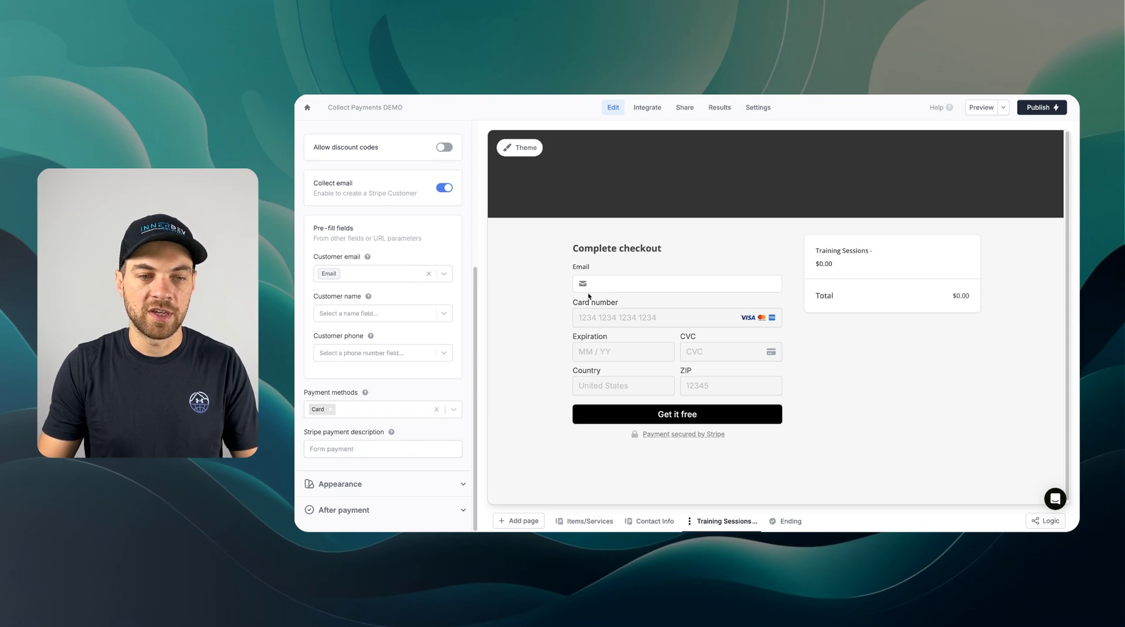
click(375, 313)
click(374, 409)
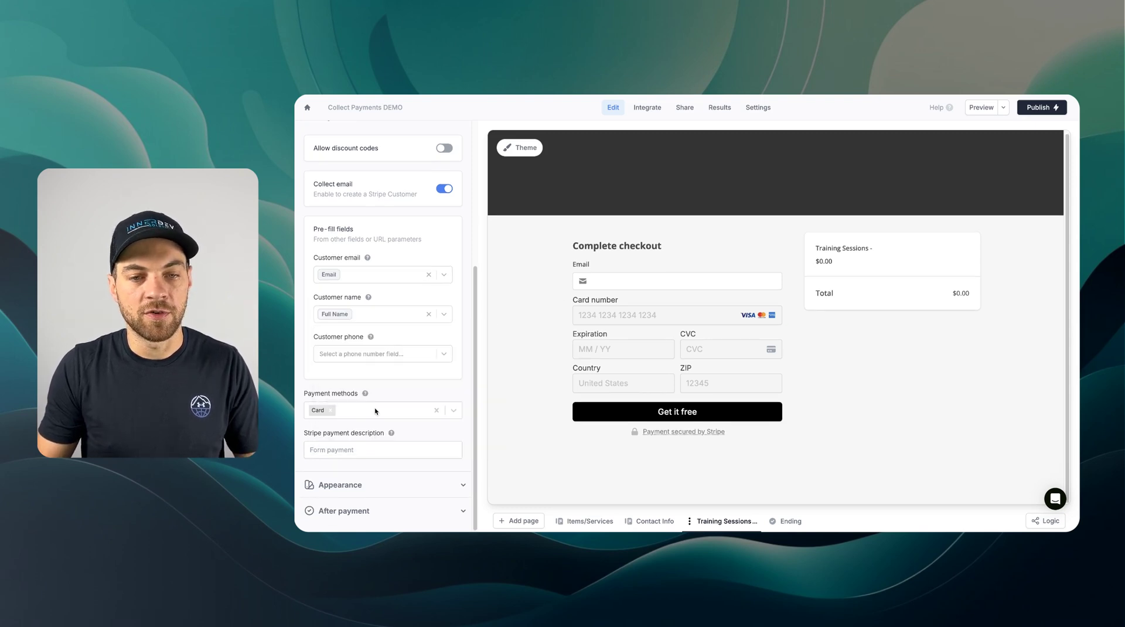
scroll(433, 293, down, 1)
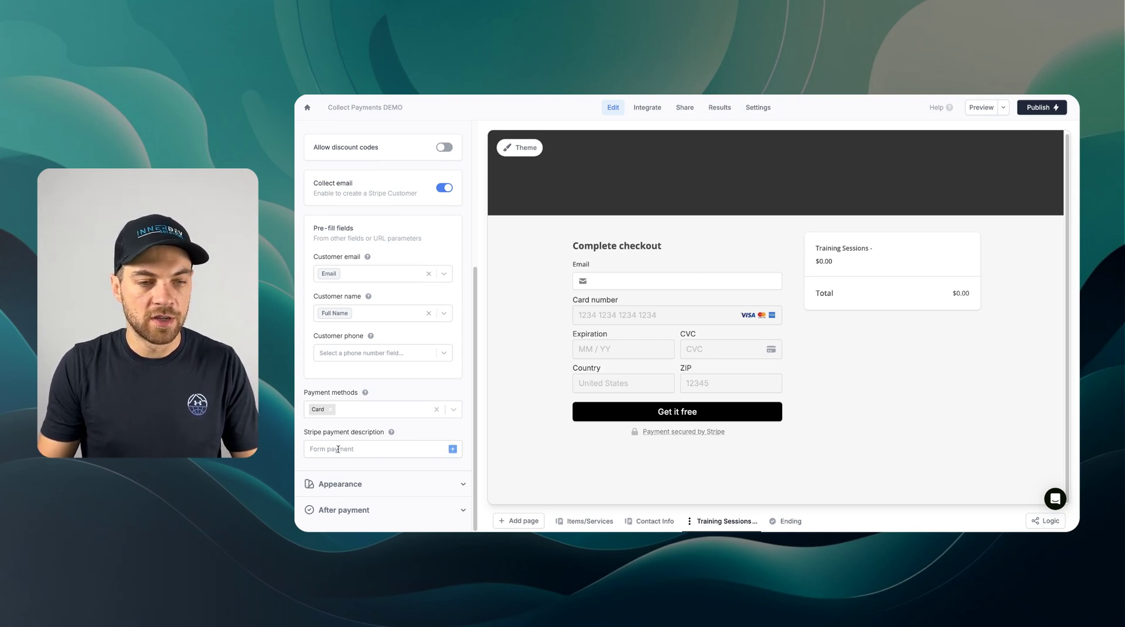
- Set the Stripe payment description to the Full Name answer followed by '- Training Sessions'
click(452, 449)
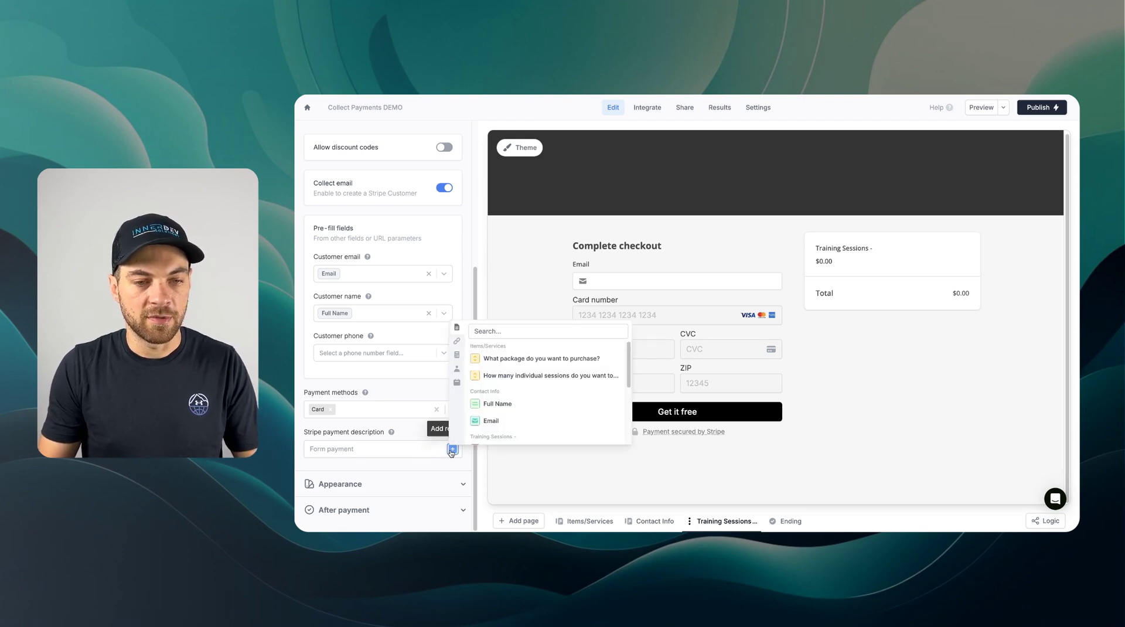
click(497, 404)
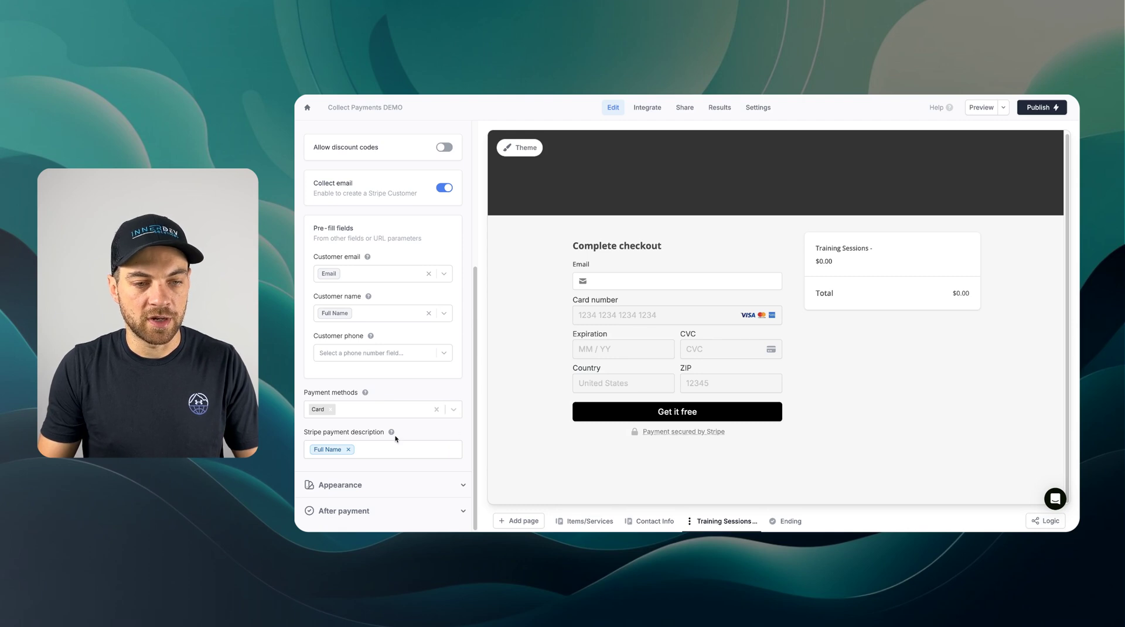
mouse_move(391, 433)
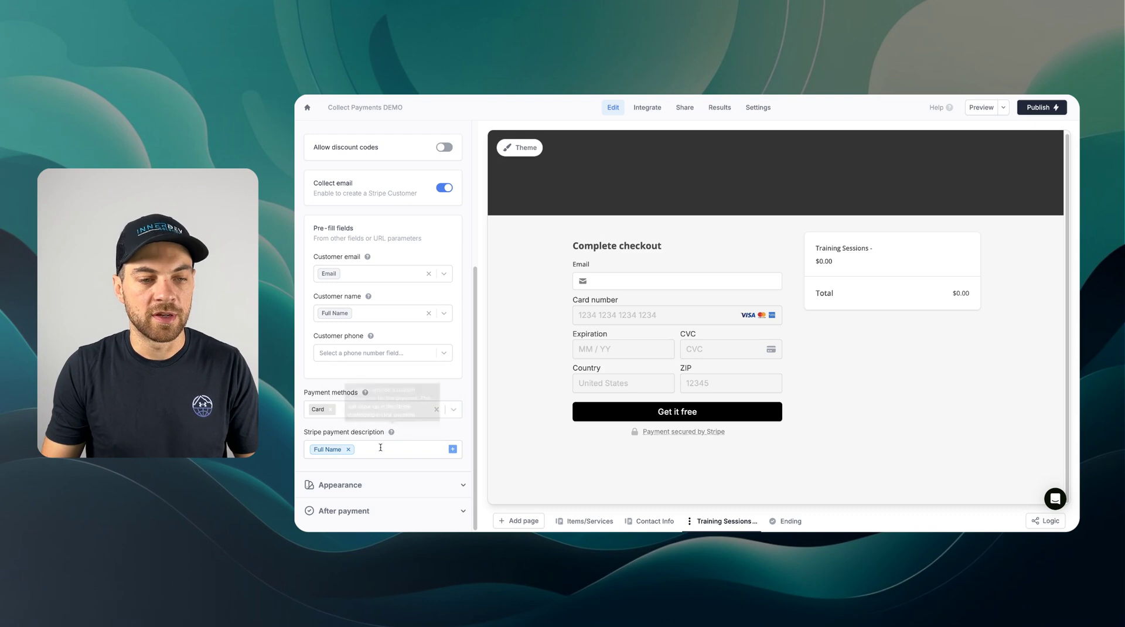
click(381, 448)
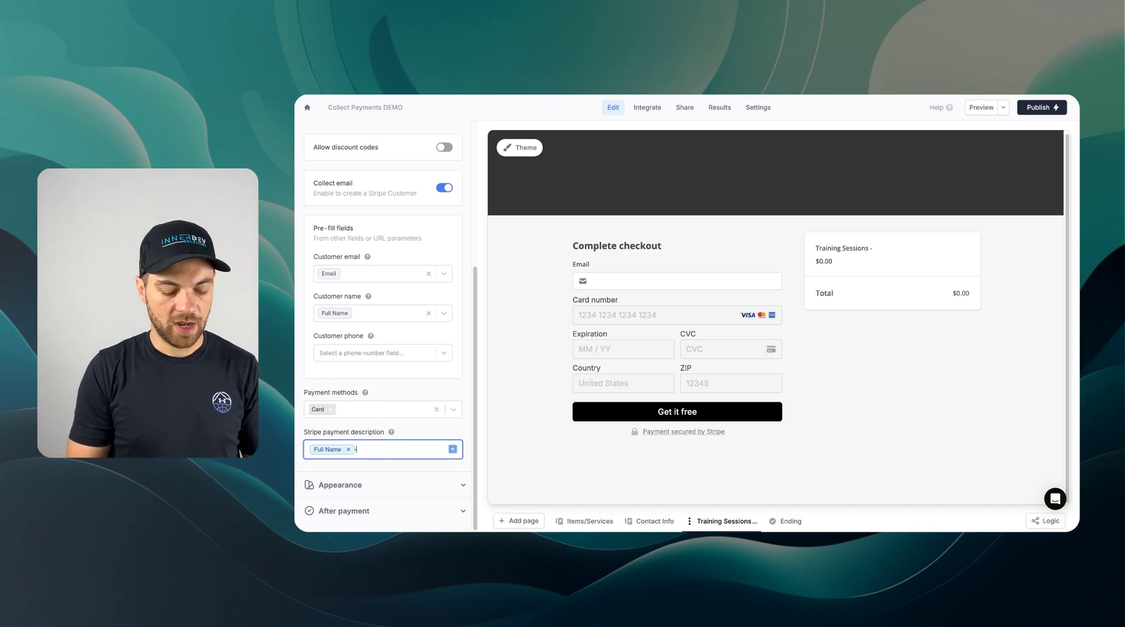
text(- Training Sessions)
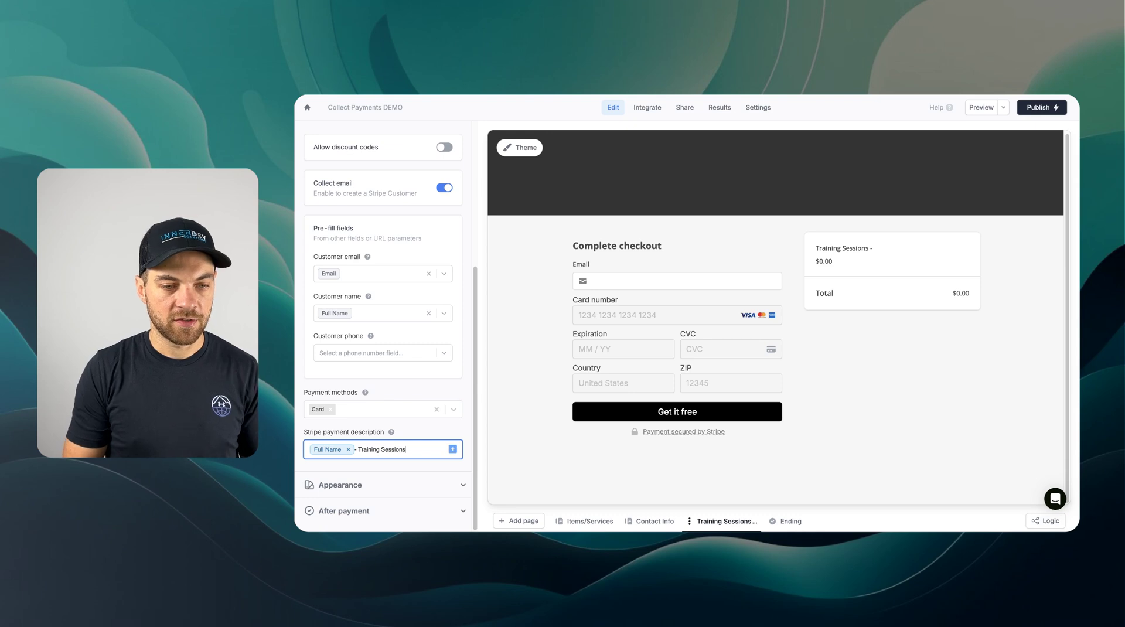
- Set the checkout button text to 'Pay'
click(369, 484)
scroll(369, 484, down, 1)
scroll(369, 483, down, 1)
click(352, 403)
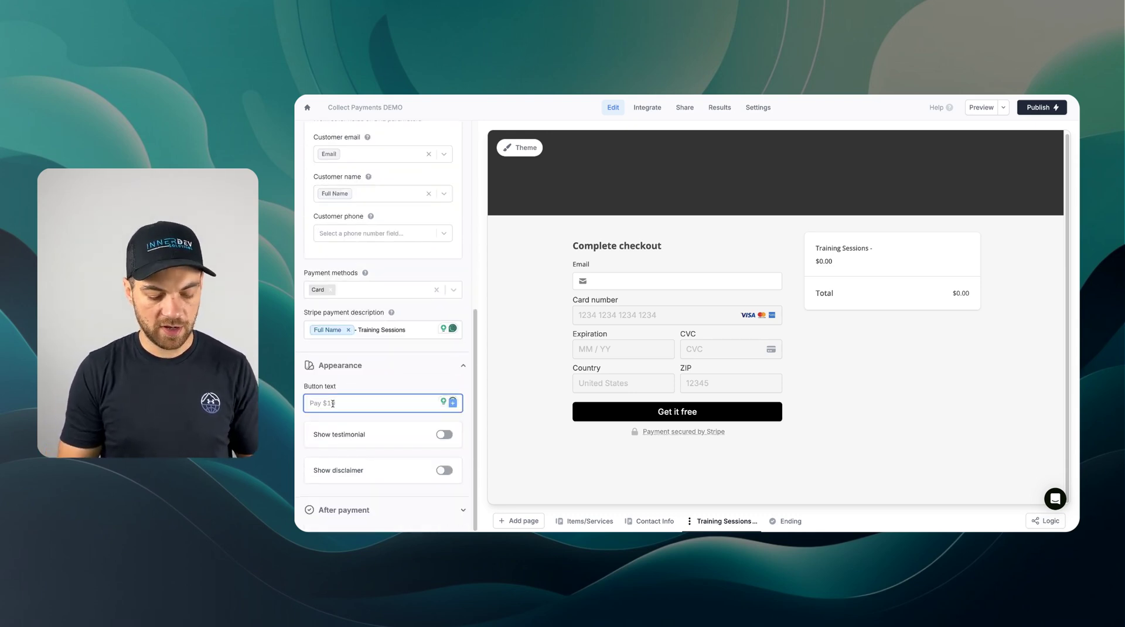
text(Pay)
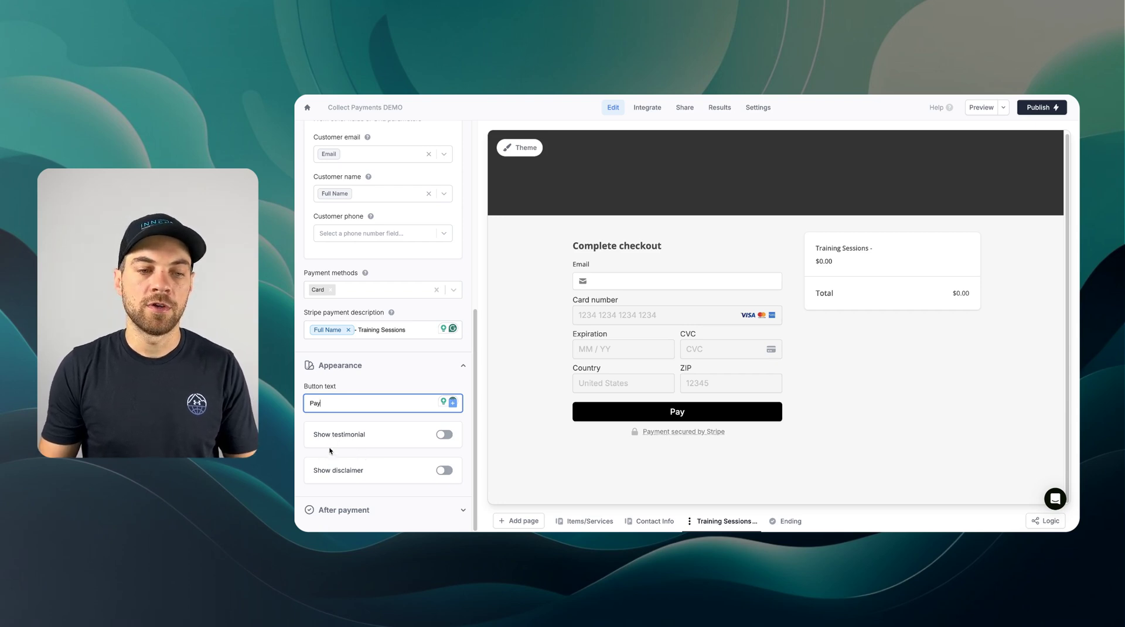
- Turn on sending a Stripe receipt after payment
click(351, 510)
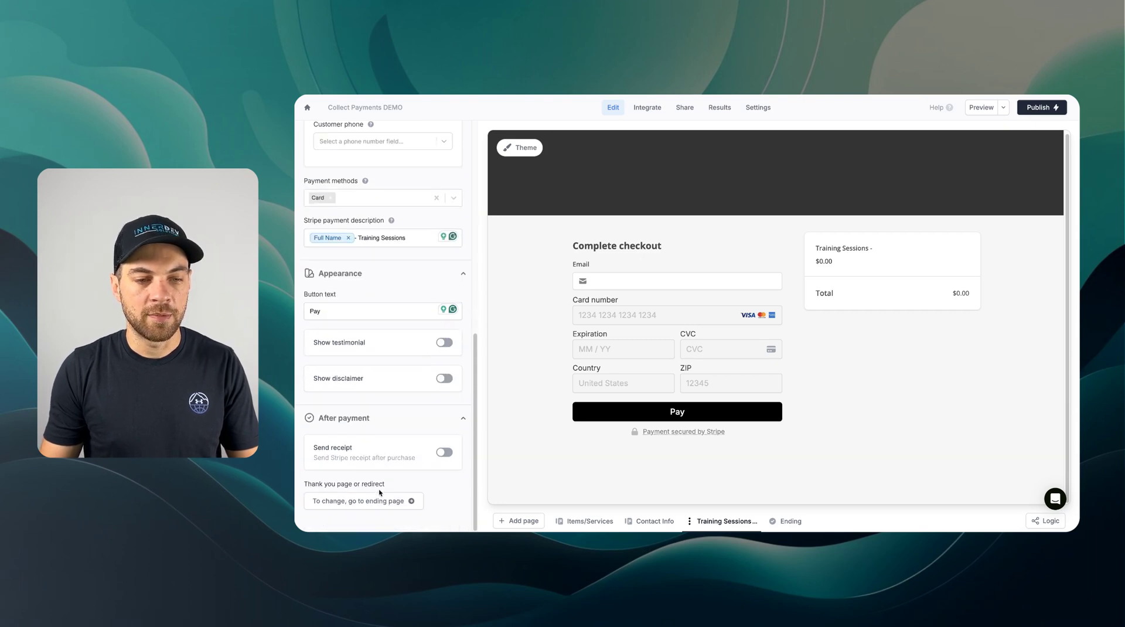
click(445, 452)
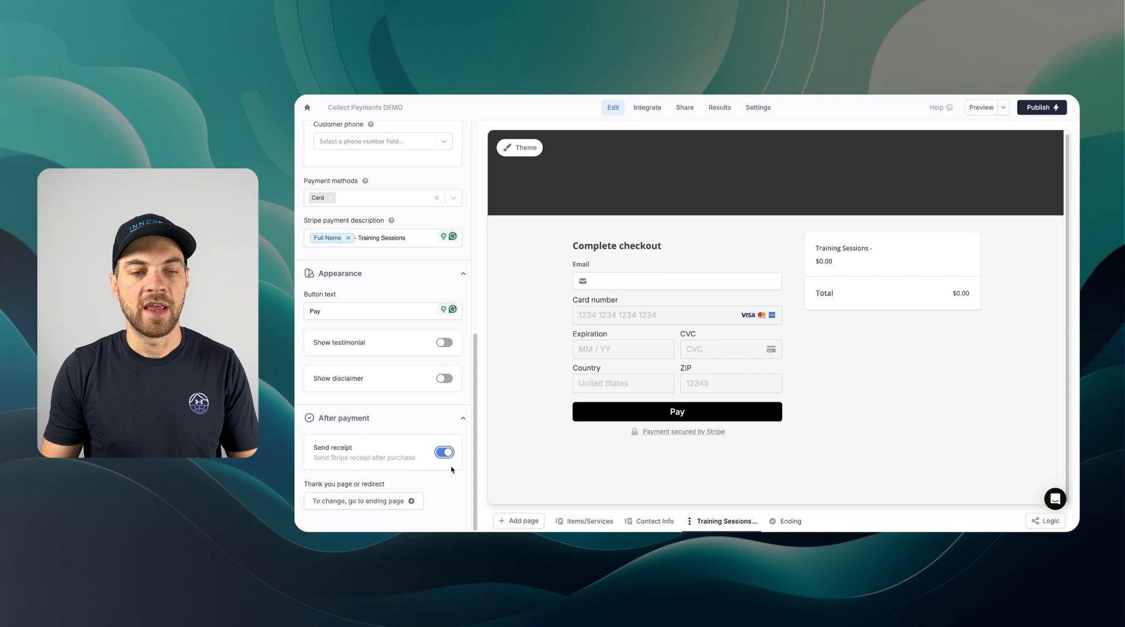
scroll(381, 433, up, 3)
mouse_move(895, 280)
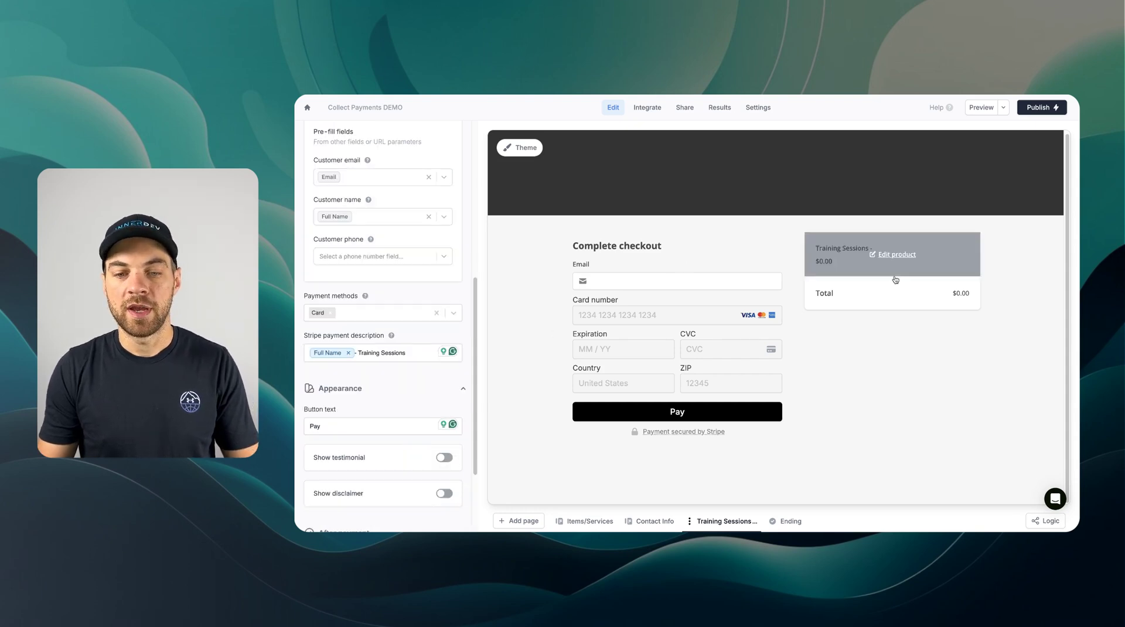
- Review the Ending page and select its Thank you block
click(785, 521)
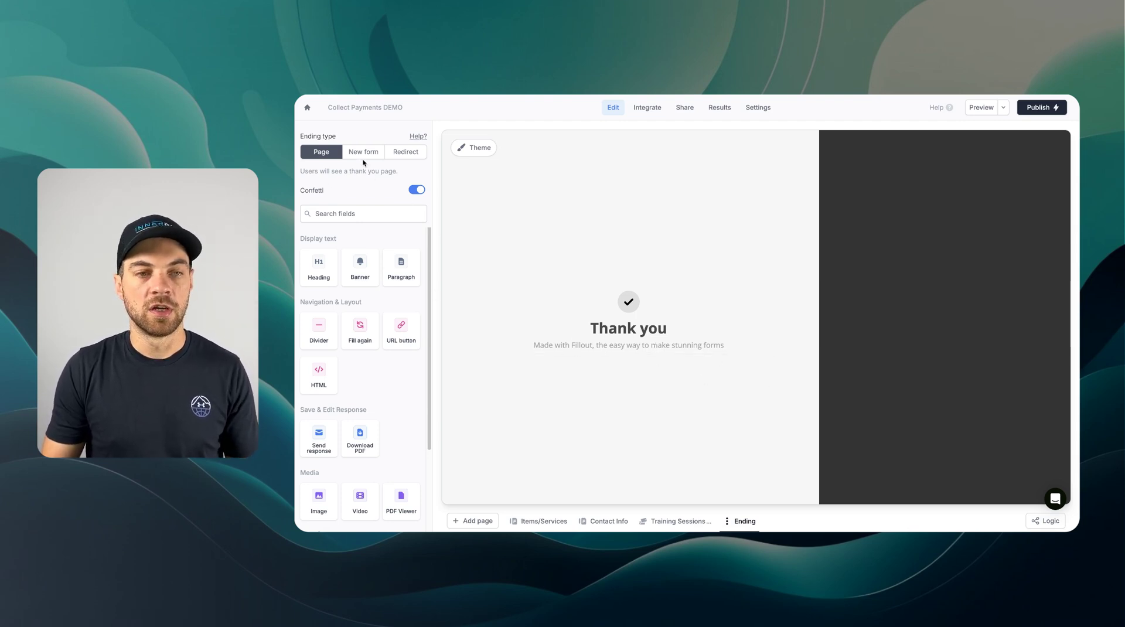
scroll(330, 338, down, 2)
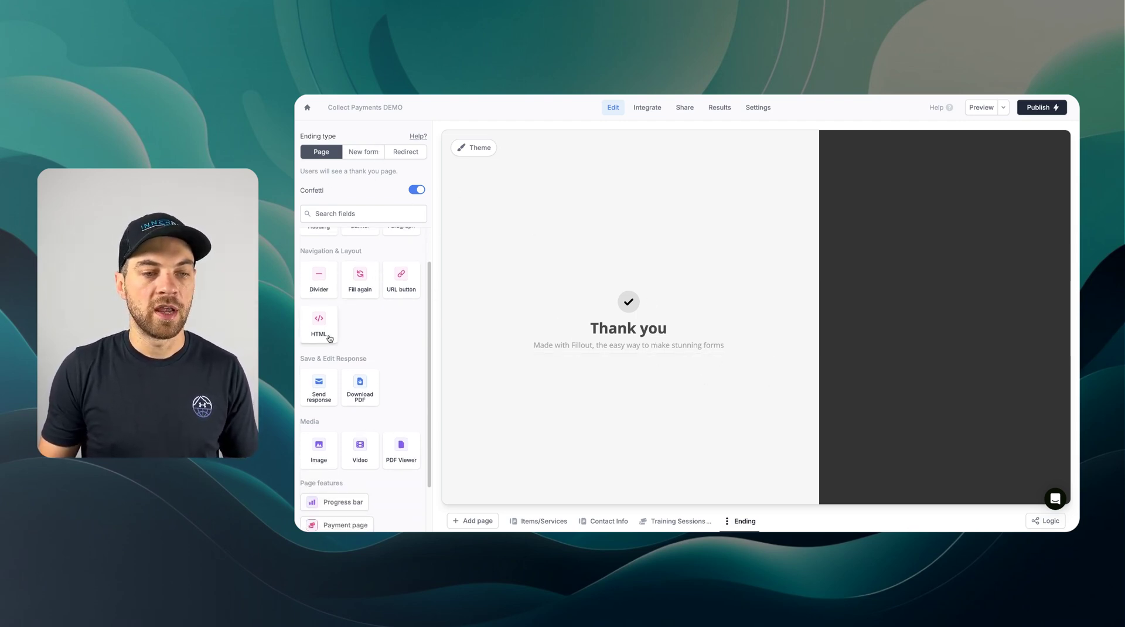
scroll(337, 346, down, 3)
scroll(351, 322, up, 3)
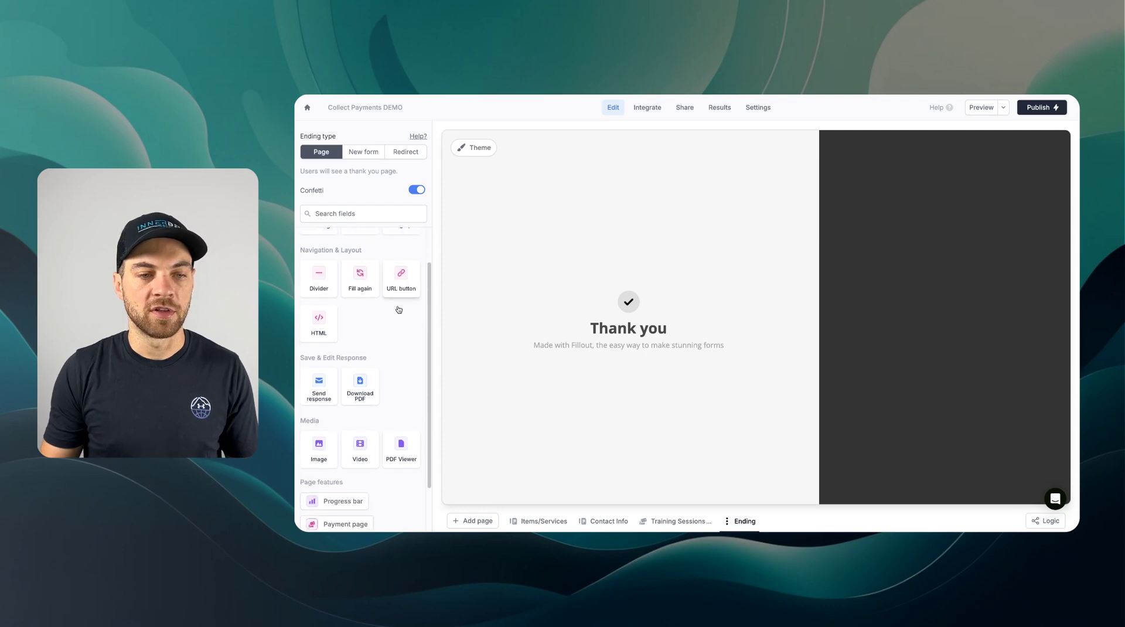
scroll(399, 309, down, 2)
scroll(328, 457, up, 4)
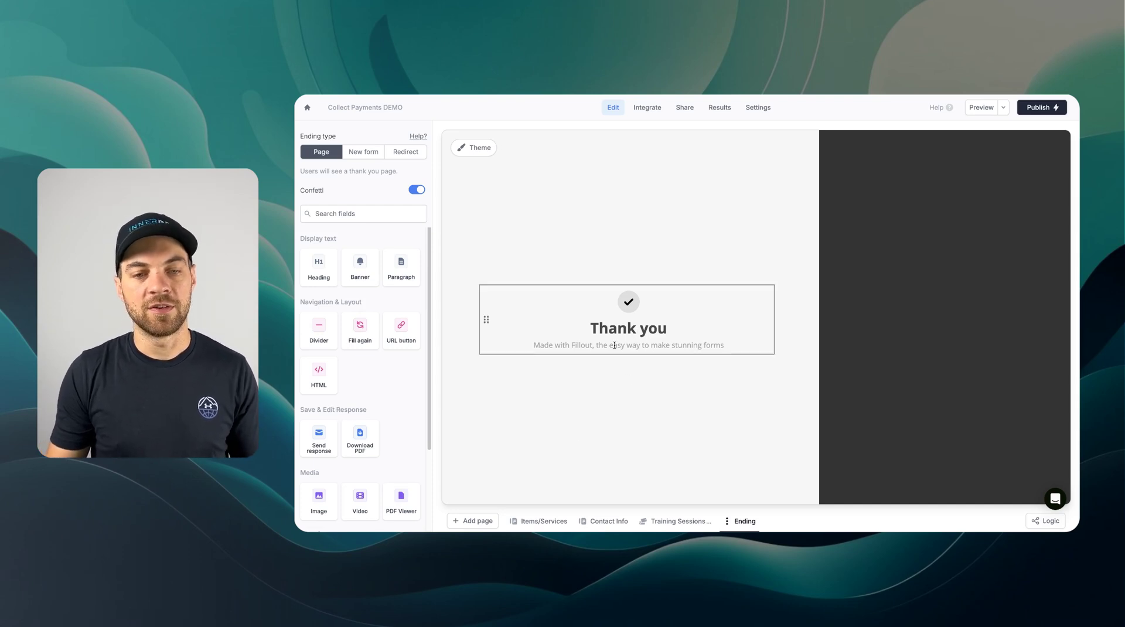
click(564, 344)
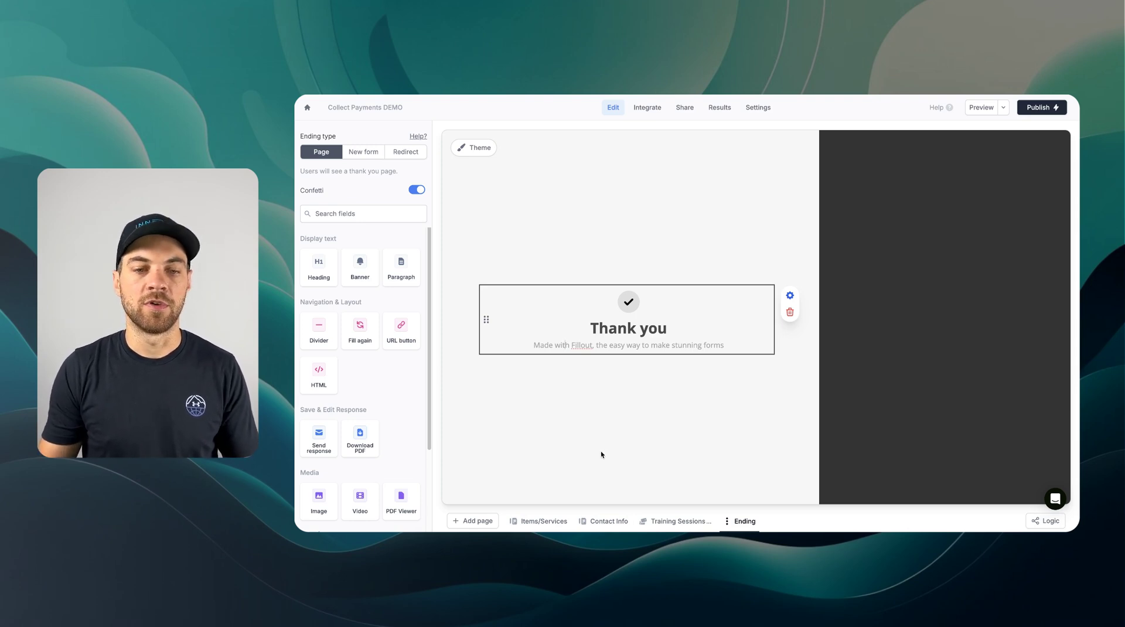
- Preview the form, choose Package of 5, and continue to the contact details page
click(978, 109)
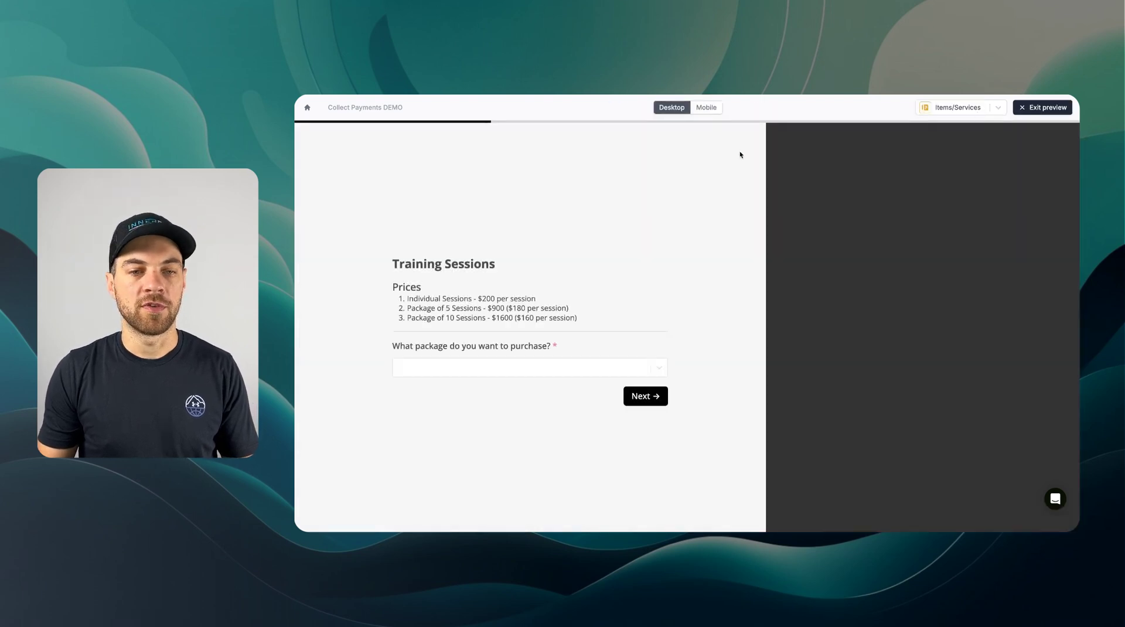
click(507, 374)
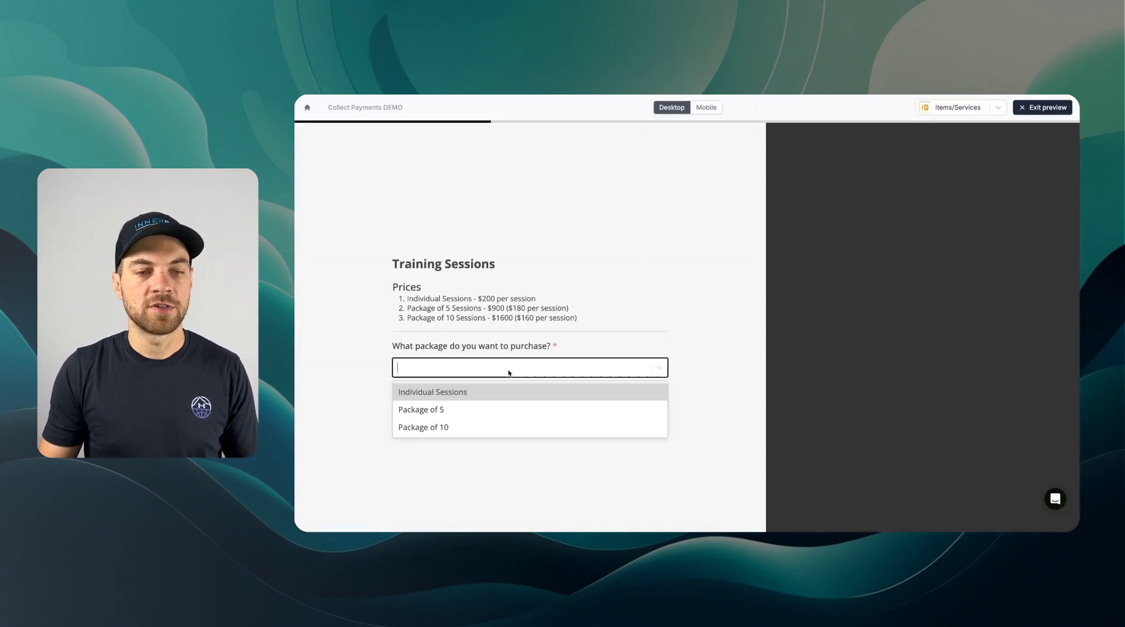
click(424, 412)
click(647, 396)
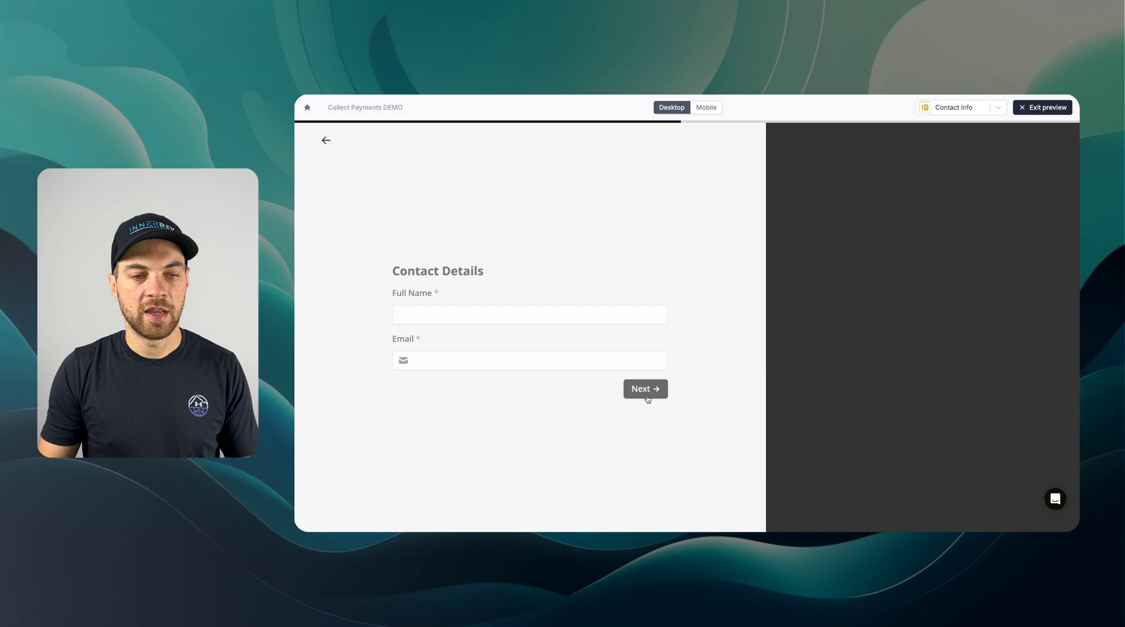
- Enter a test full name and email address in the contact fields
click(474, 317)
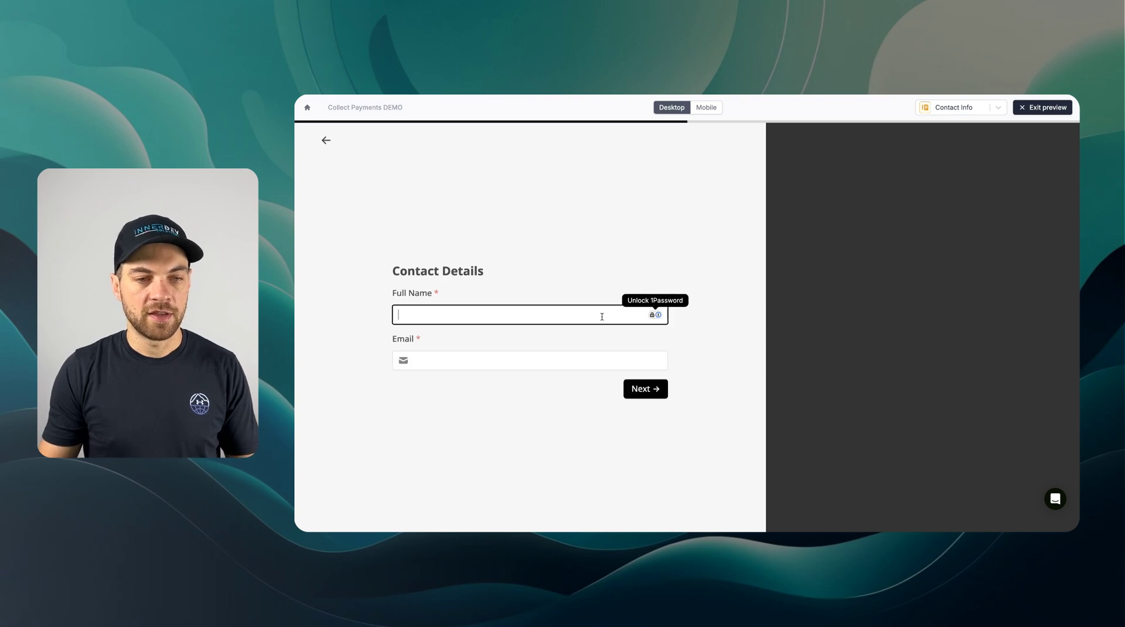
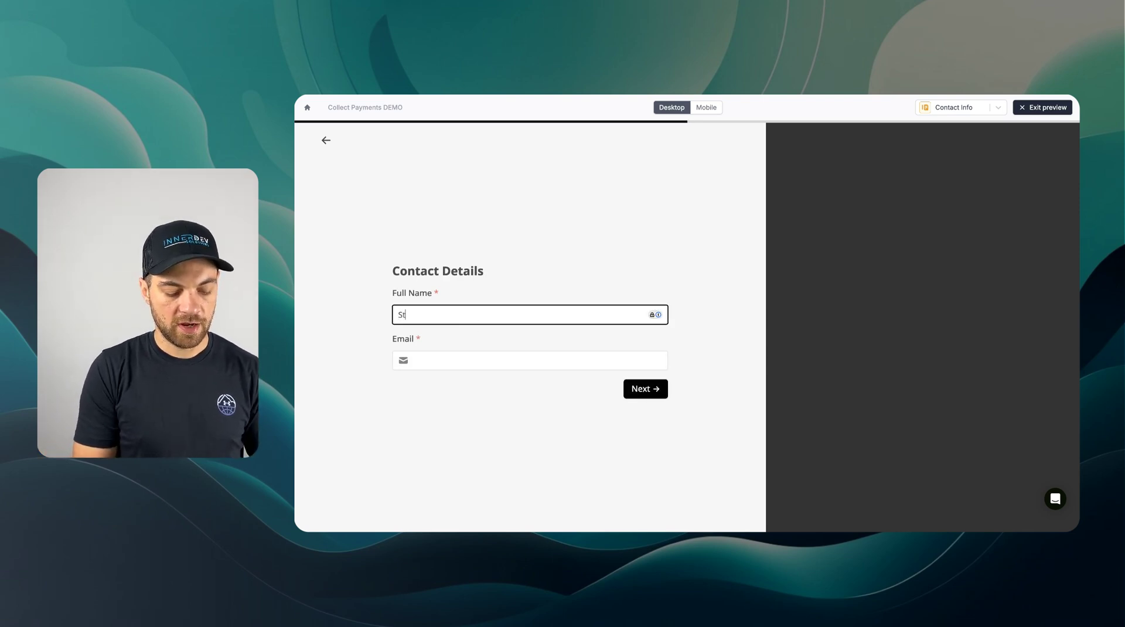
key(Tab)
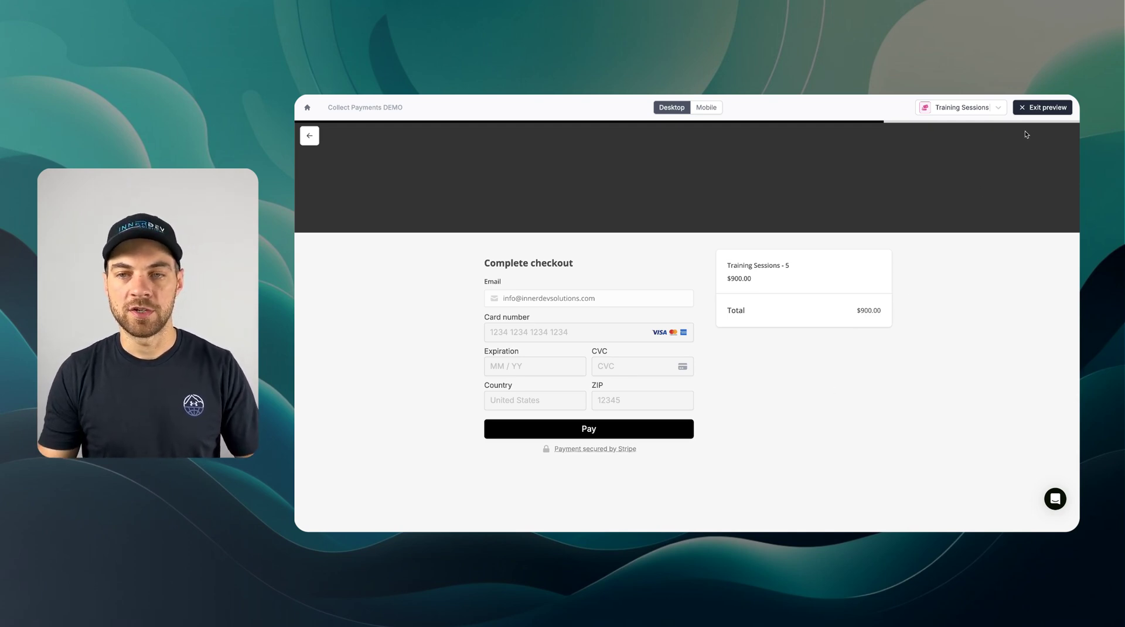
- Restart the form preview and pick Individual Sessions with a quantity of 3 sessions
click(1040, 108)
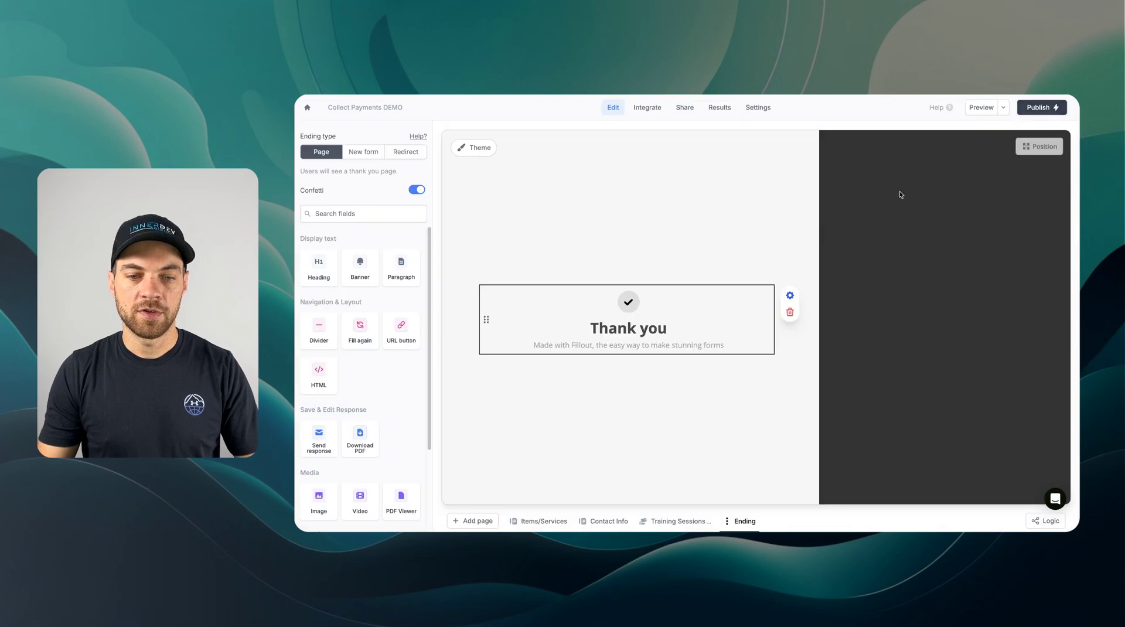
click(981, 107)
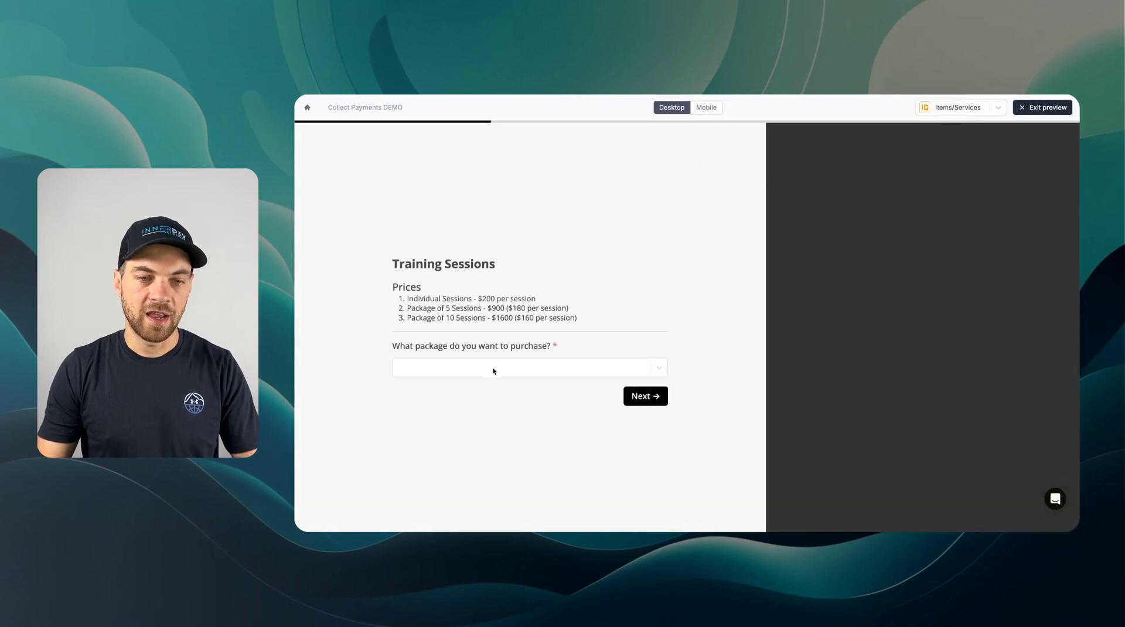
click(493, 370)
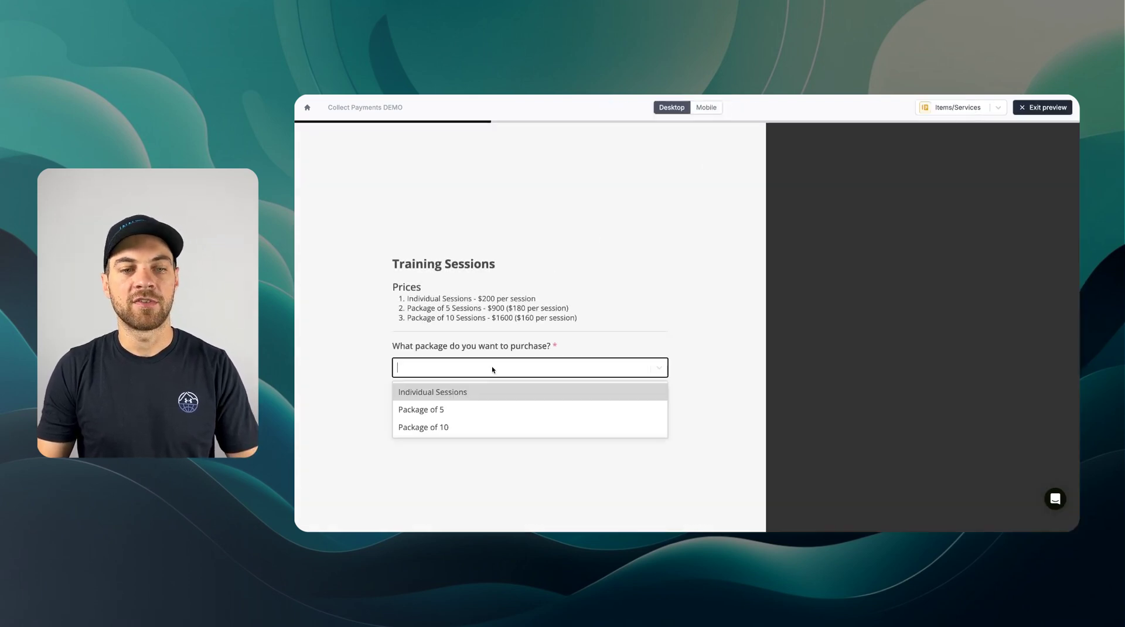
click(435, 397)
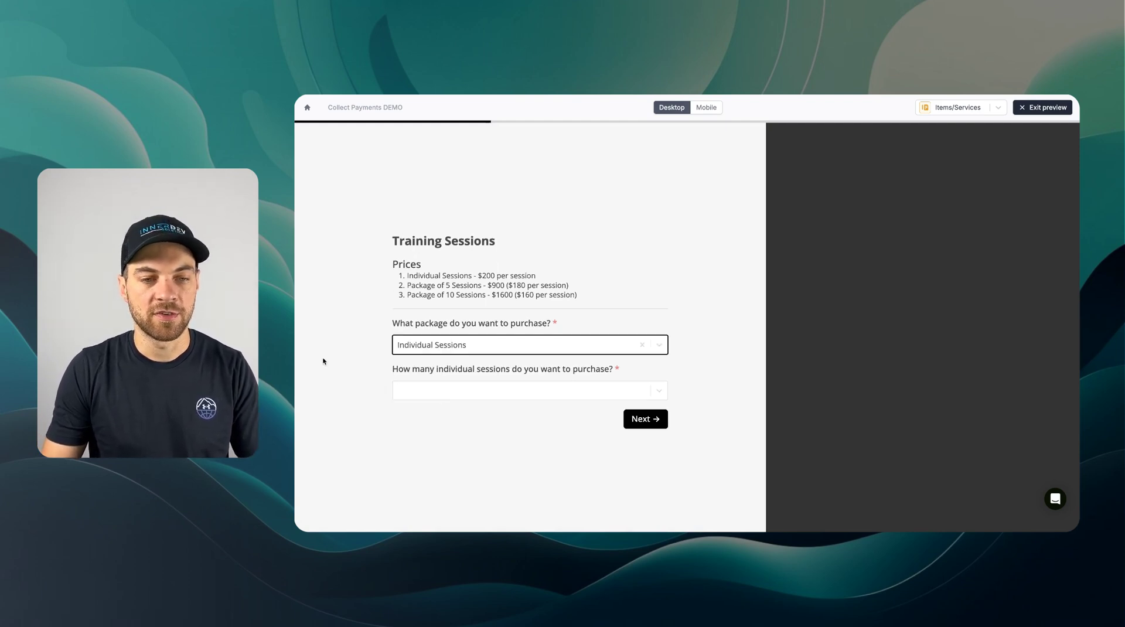
click(392, 372)
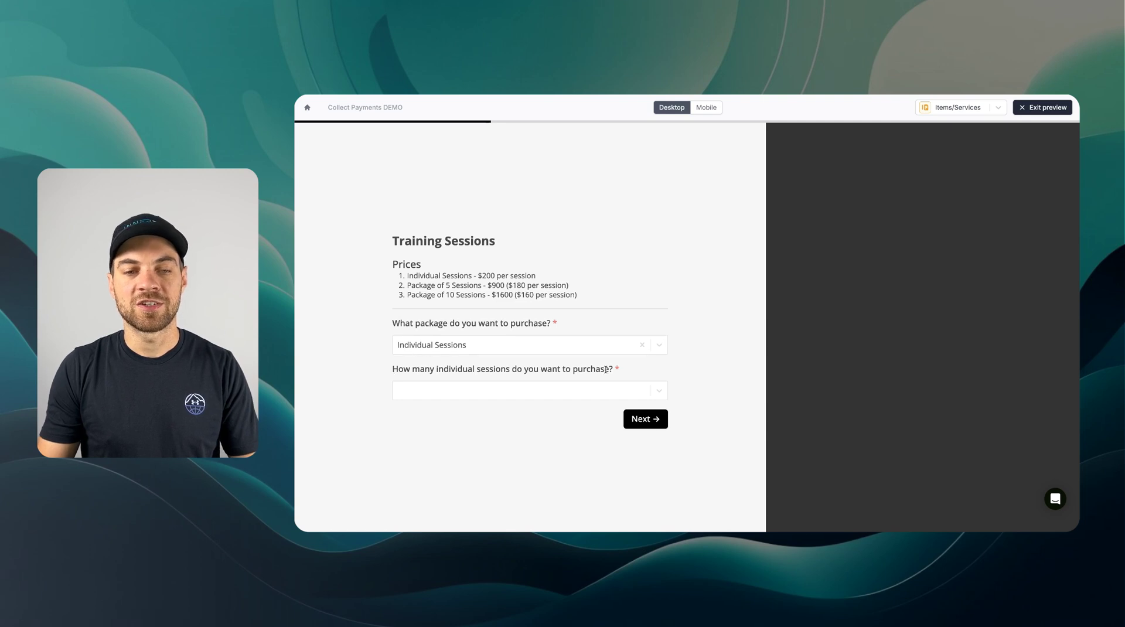
click(506, 395)
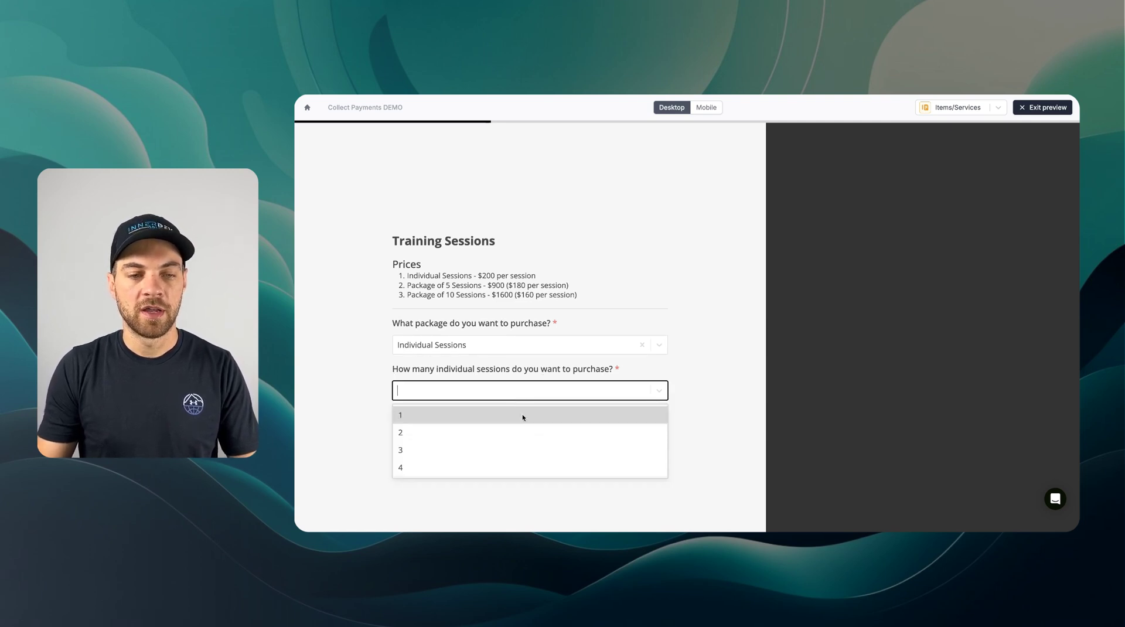
click(404, 452)
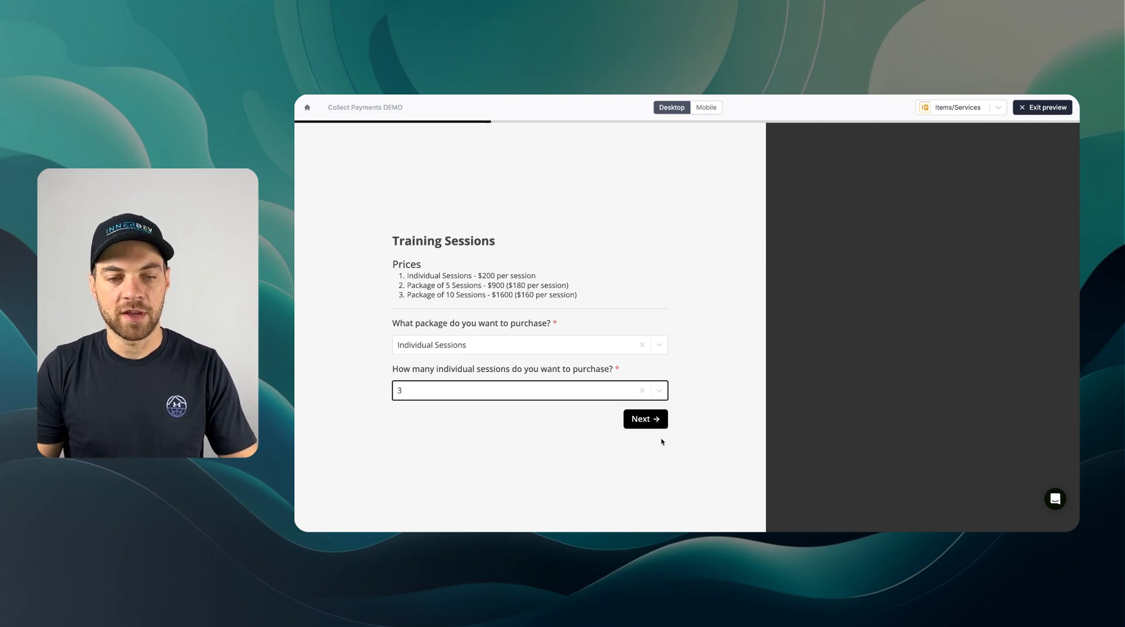
click(658, 421)
- Enter a full name and e-mail address to reach the $600.00 'Training Sessions - 3' checkout
click(497, 316)
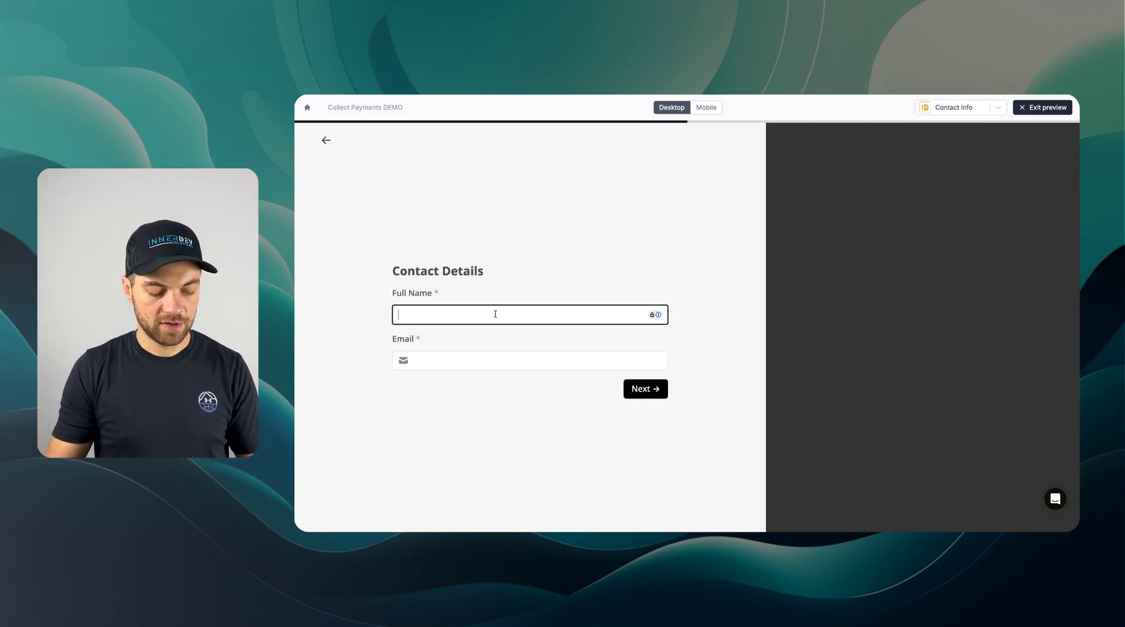
key(Tab)
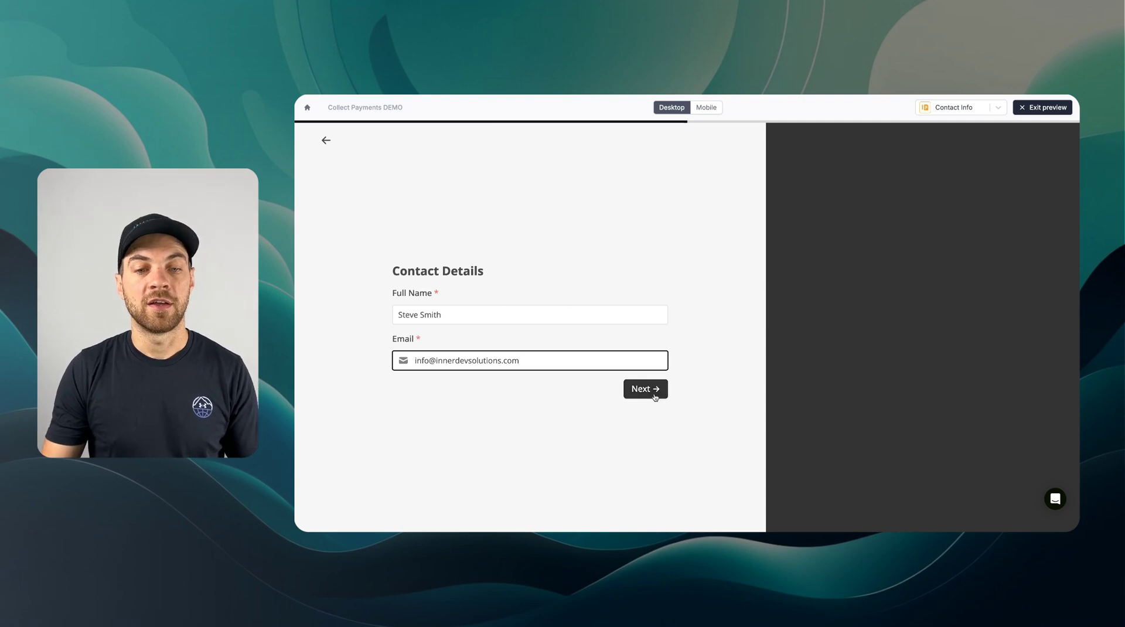
click(656, 392)
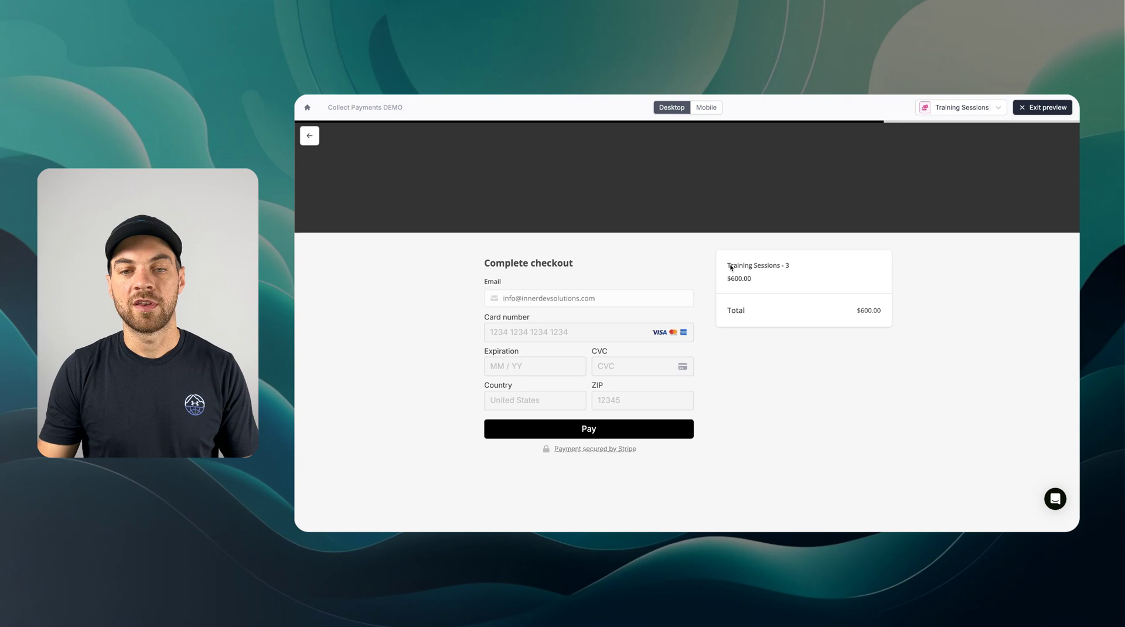